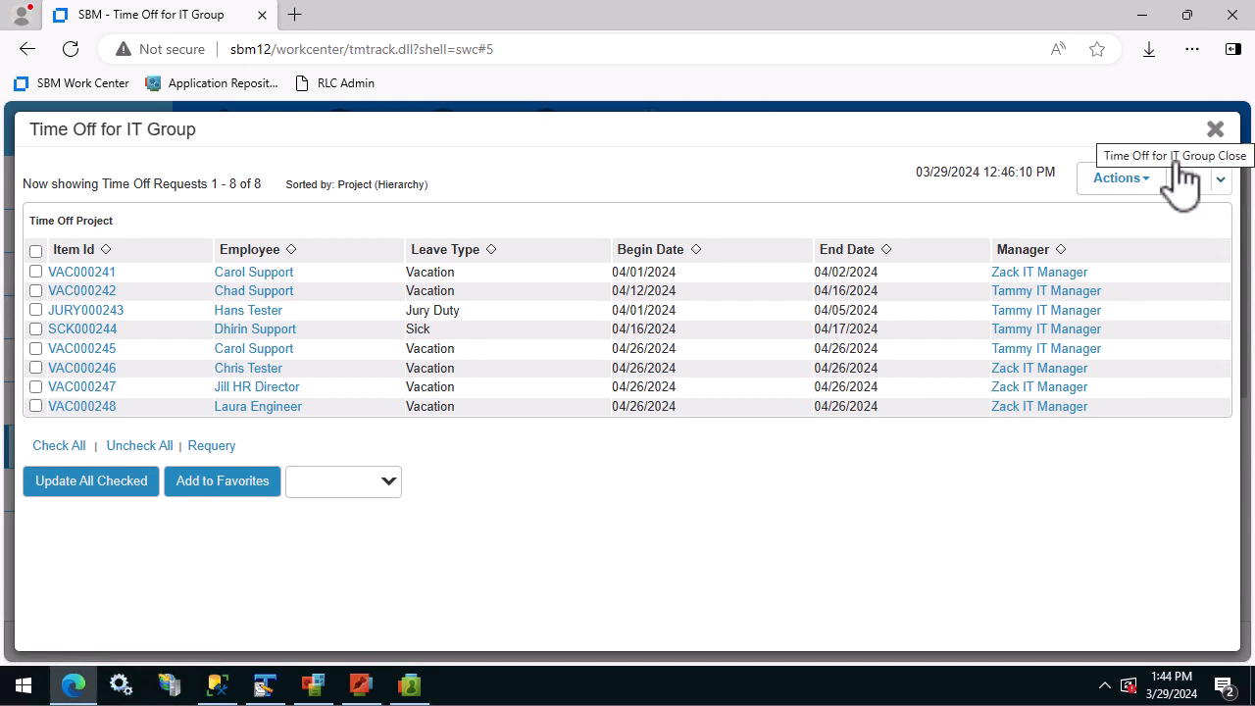
# Step: Close the IT group time-off report and start a new calendar view for the Time Off application
pyautogui.click(1215, 129)
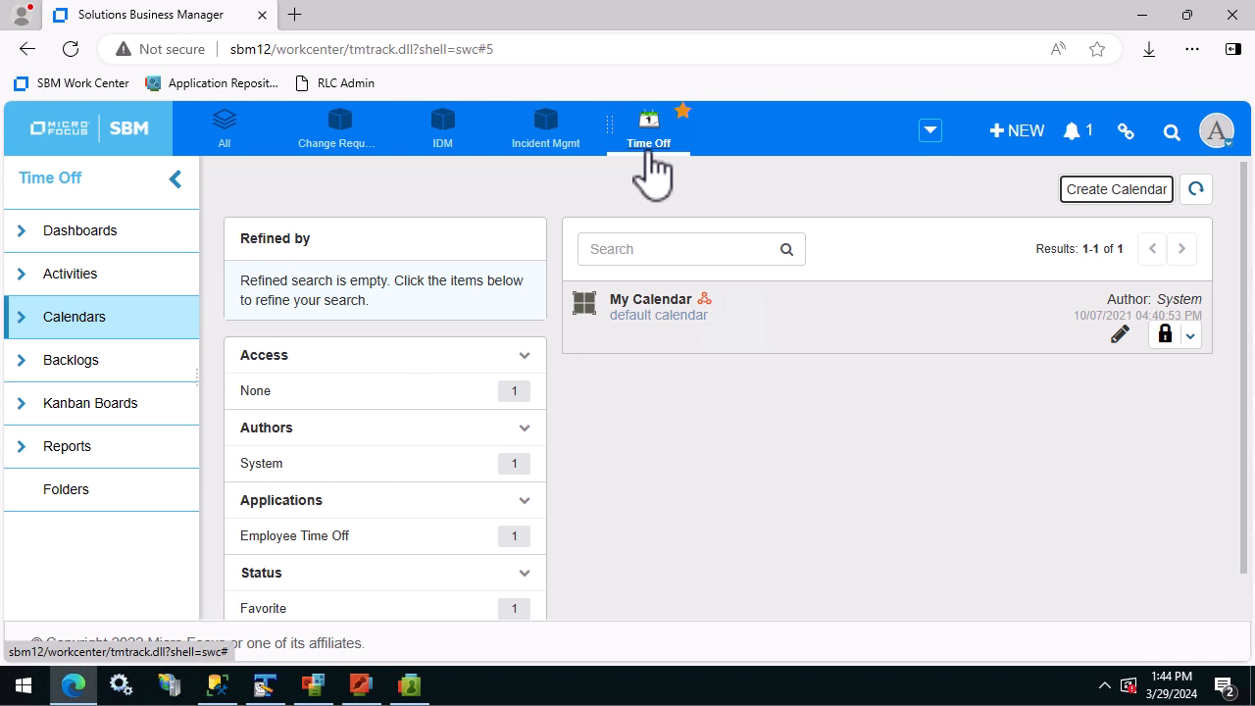
pyautogui.click(45, 324)
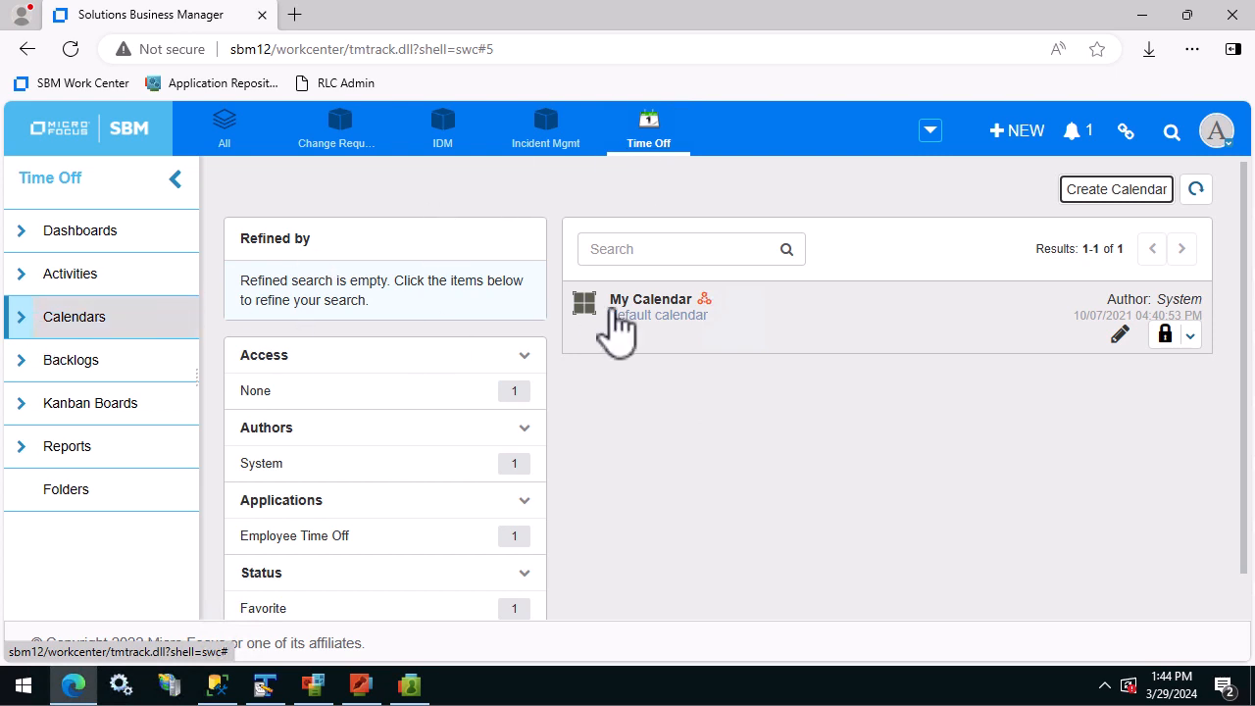
pyautogui.click(1086, 197)
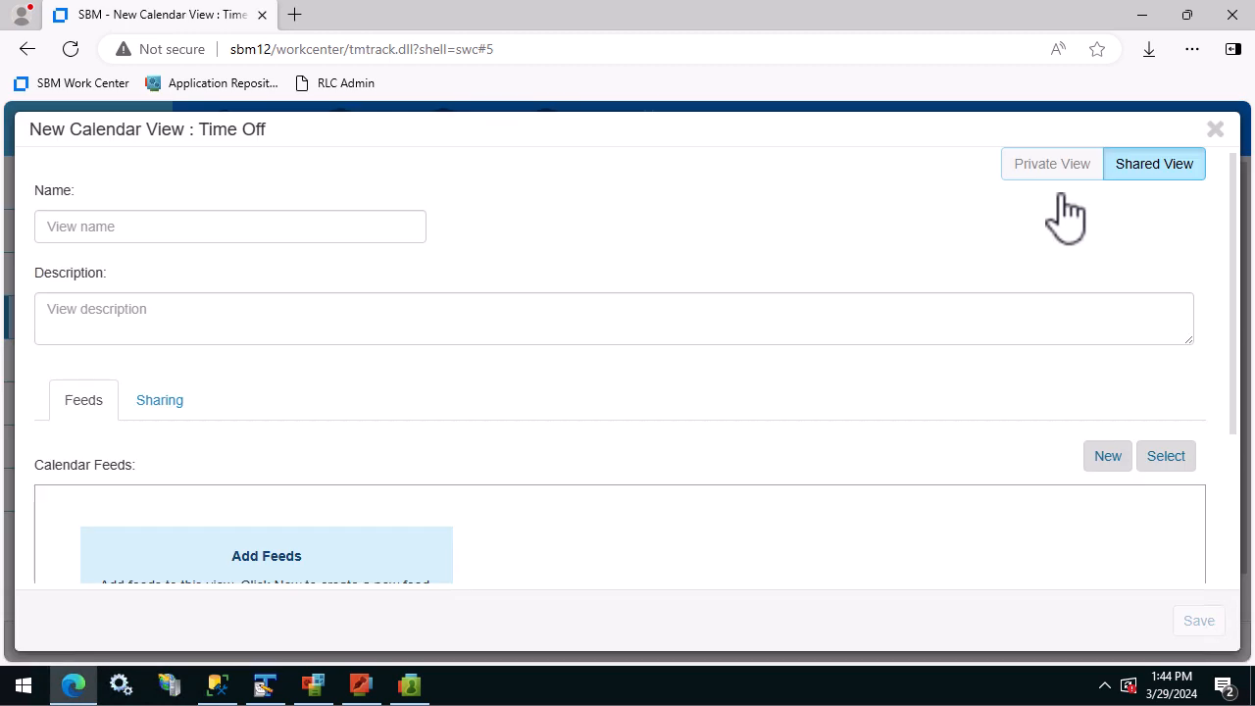
# Step: Name the new shared calendar view IT Schedule
pyautogui.click(375, 226)
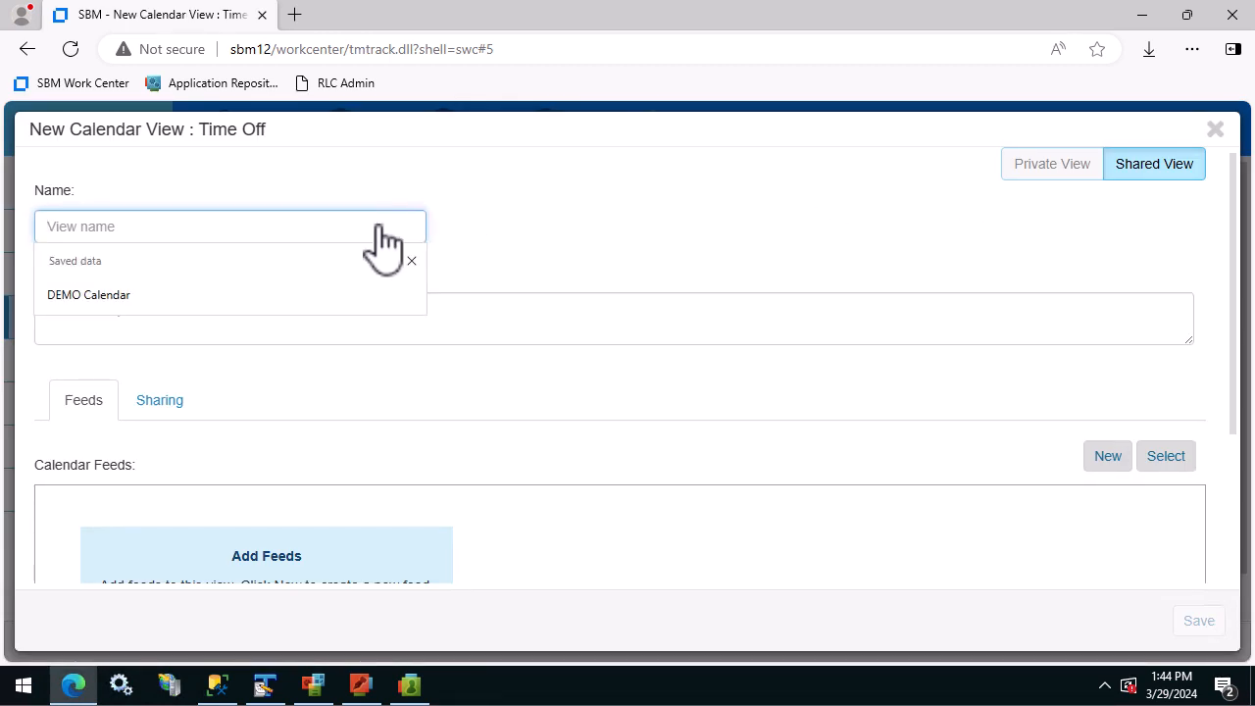
pyautogui.write('IT Sch')
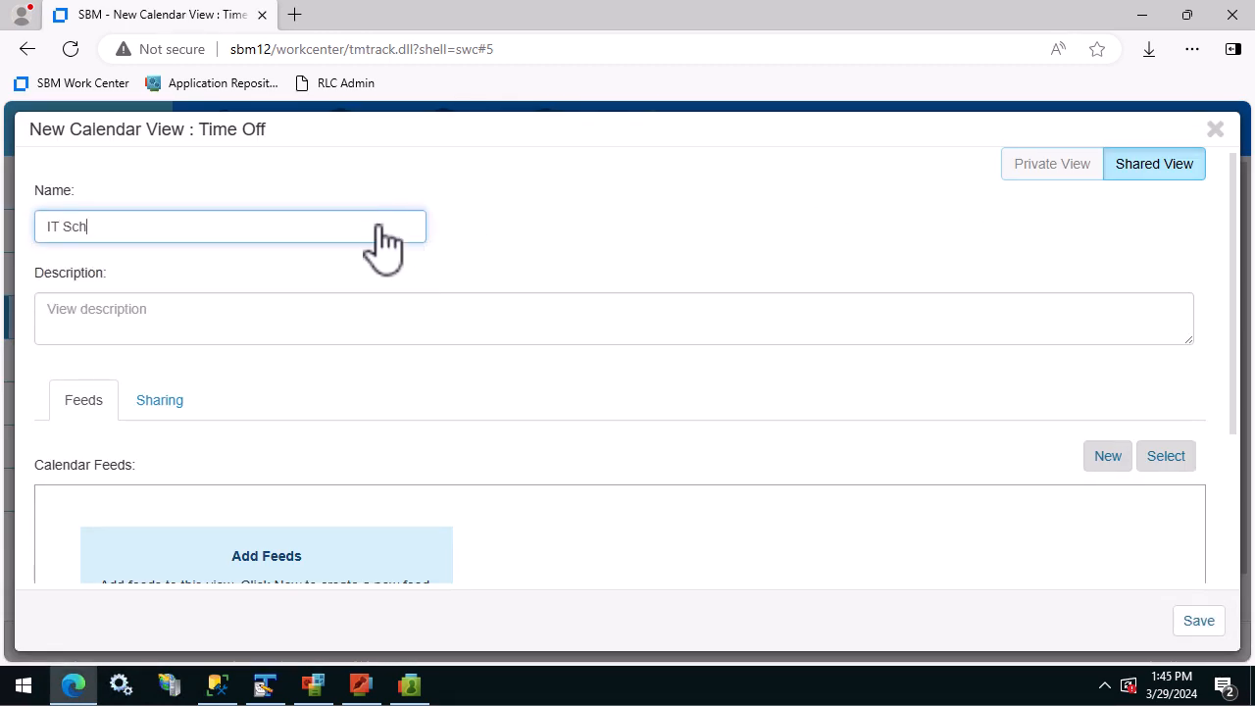
pyautogui.write('edule')
pyautogui.click(140, 312)
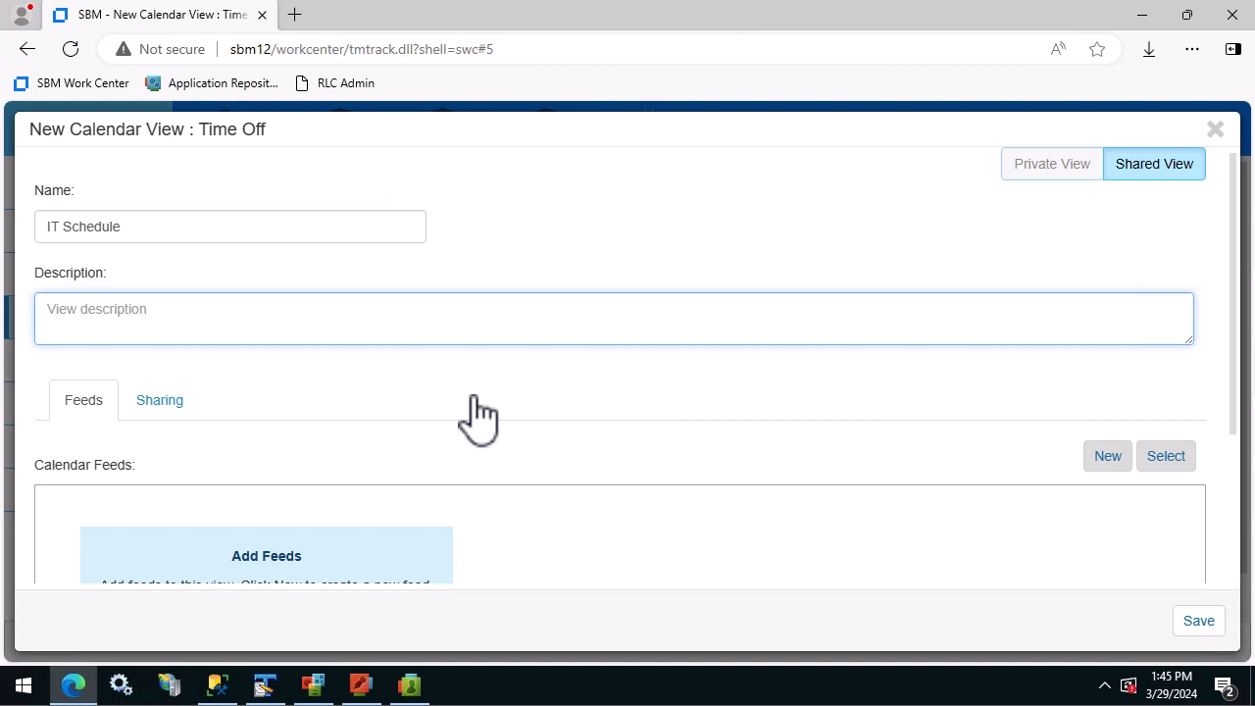
# Step: Start a new Calendar Feed for the view and base it on the Employee Time Off application
pyautogui.scroll(-2, 480, 416)
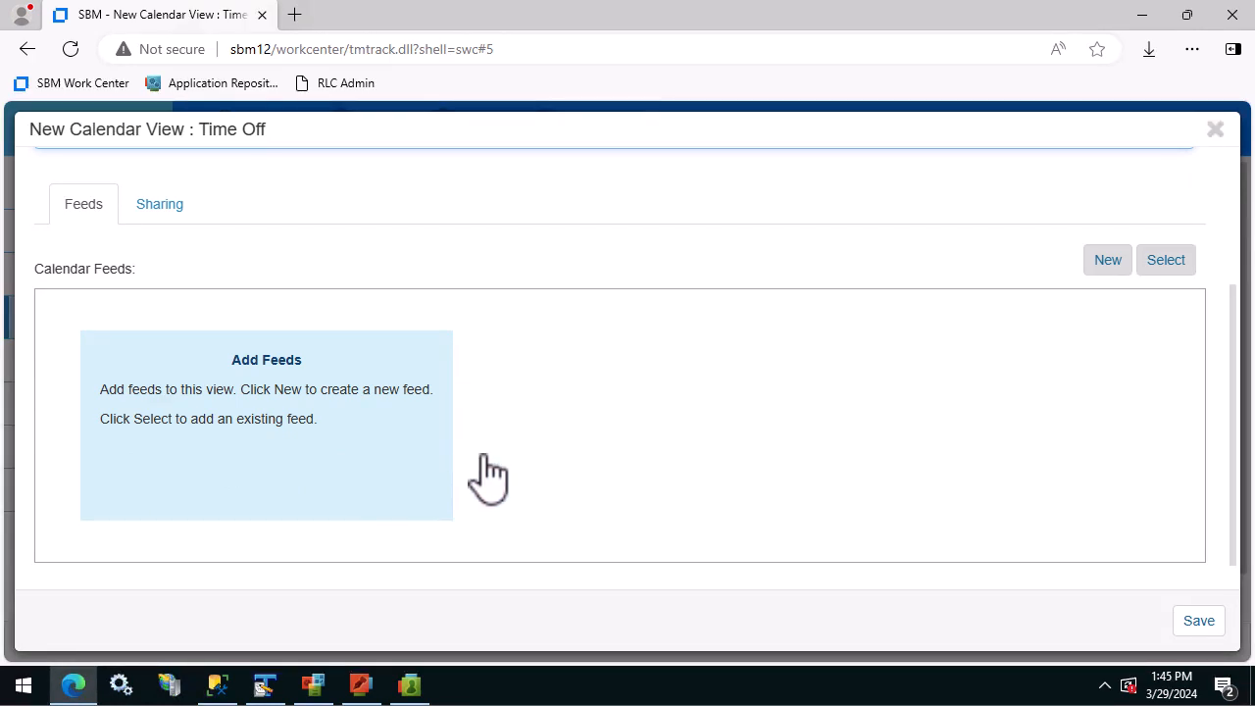
pyautogui.click(1110, 261)
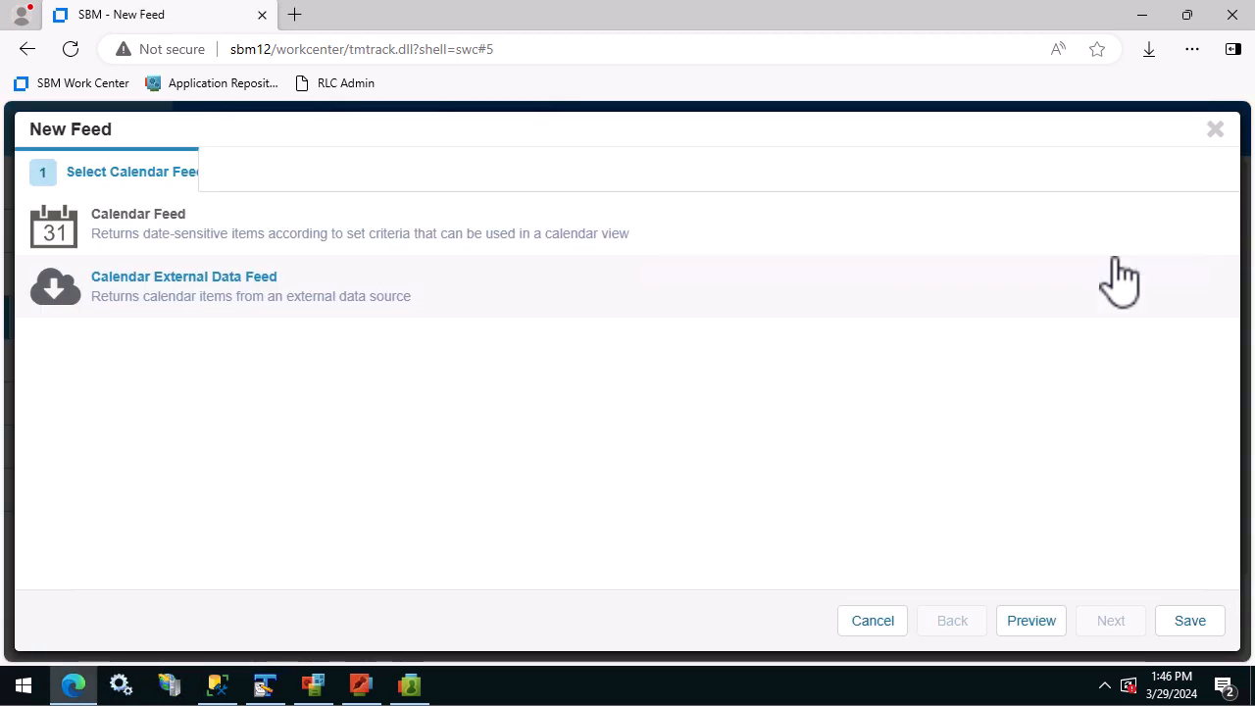
pyautogui.click(140, 239)
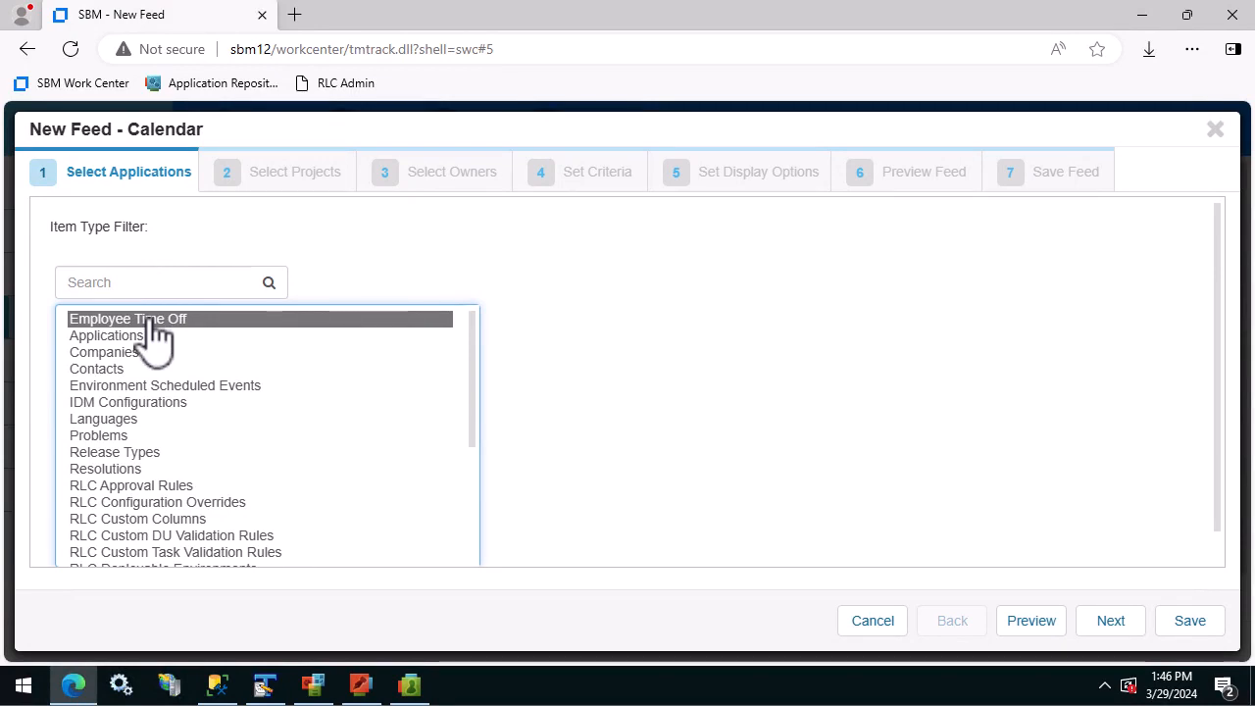
pyautogui.click(1125, 629)
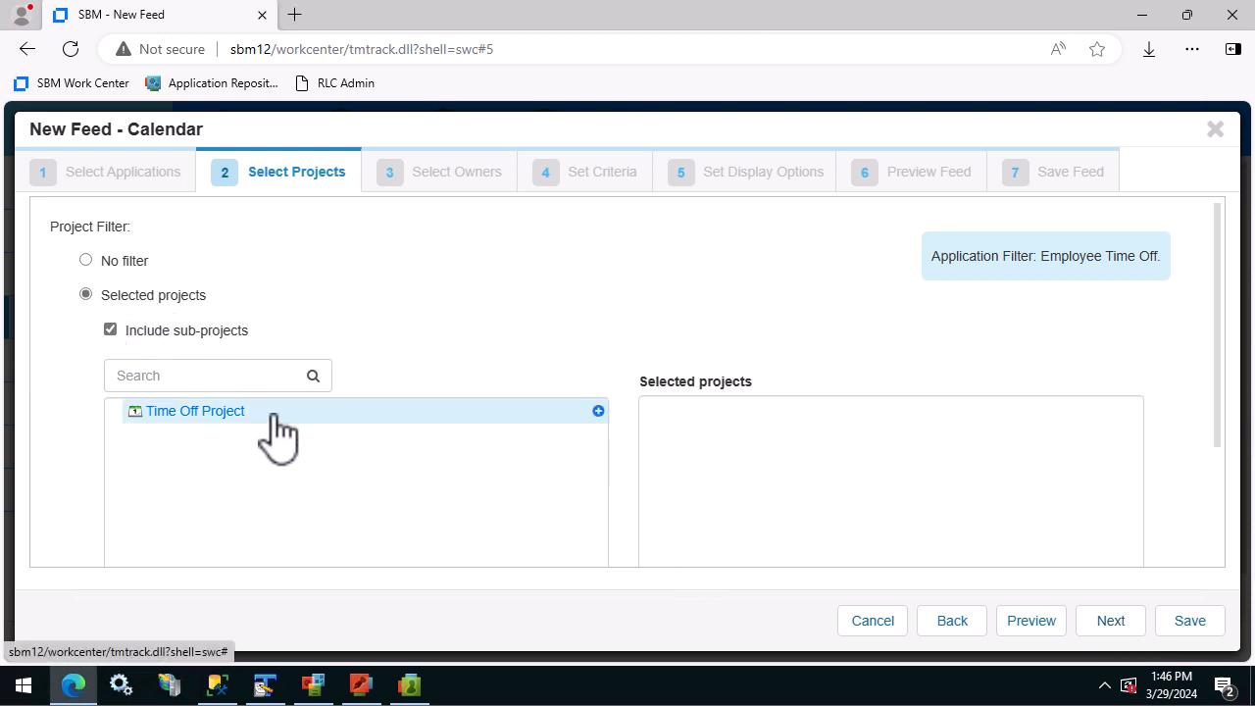
# Step: Limit the feed to the Time Off Project and set its owner filter to No filter
pyautogui.click(598, 411)
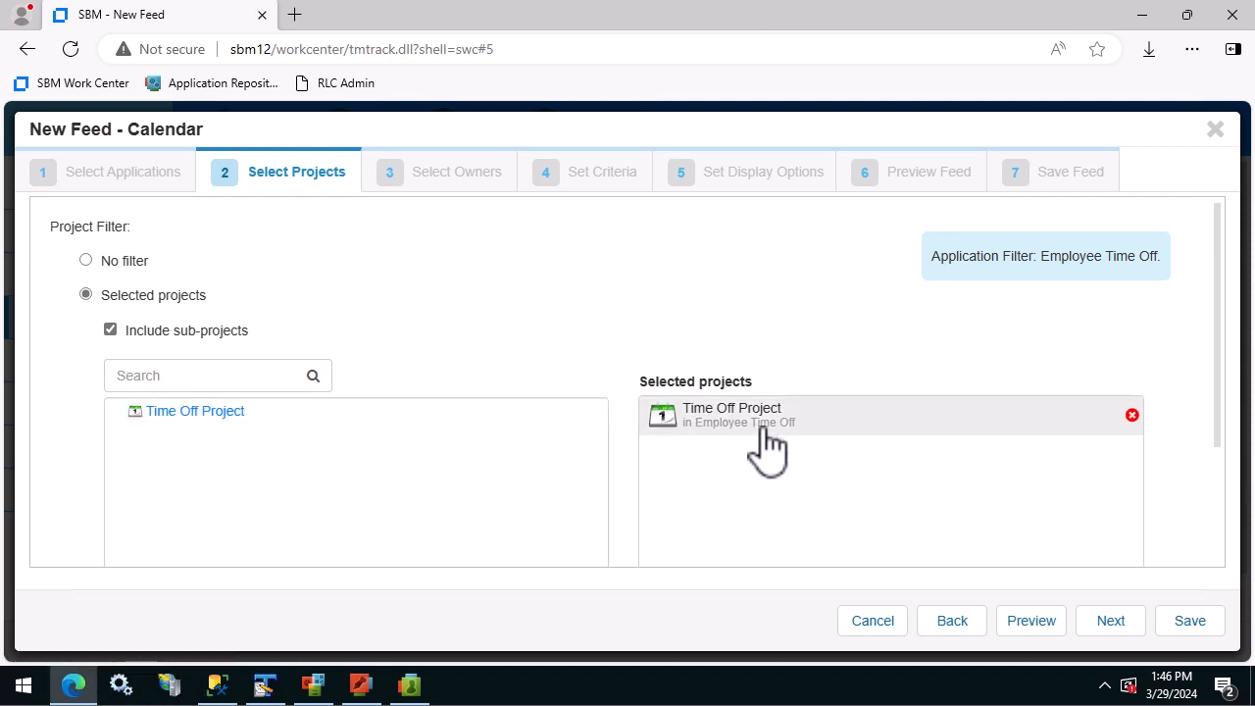
pyautogui.click(1111, 621)
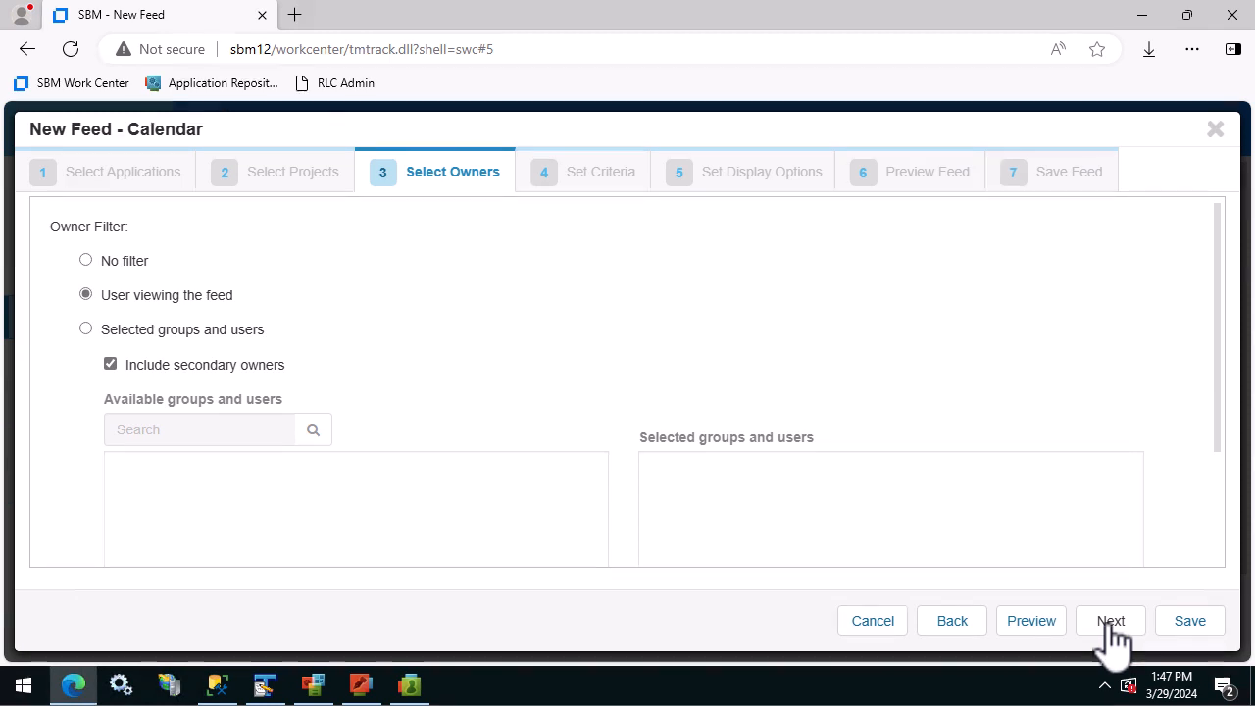
pyautogui.click(87, 261)
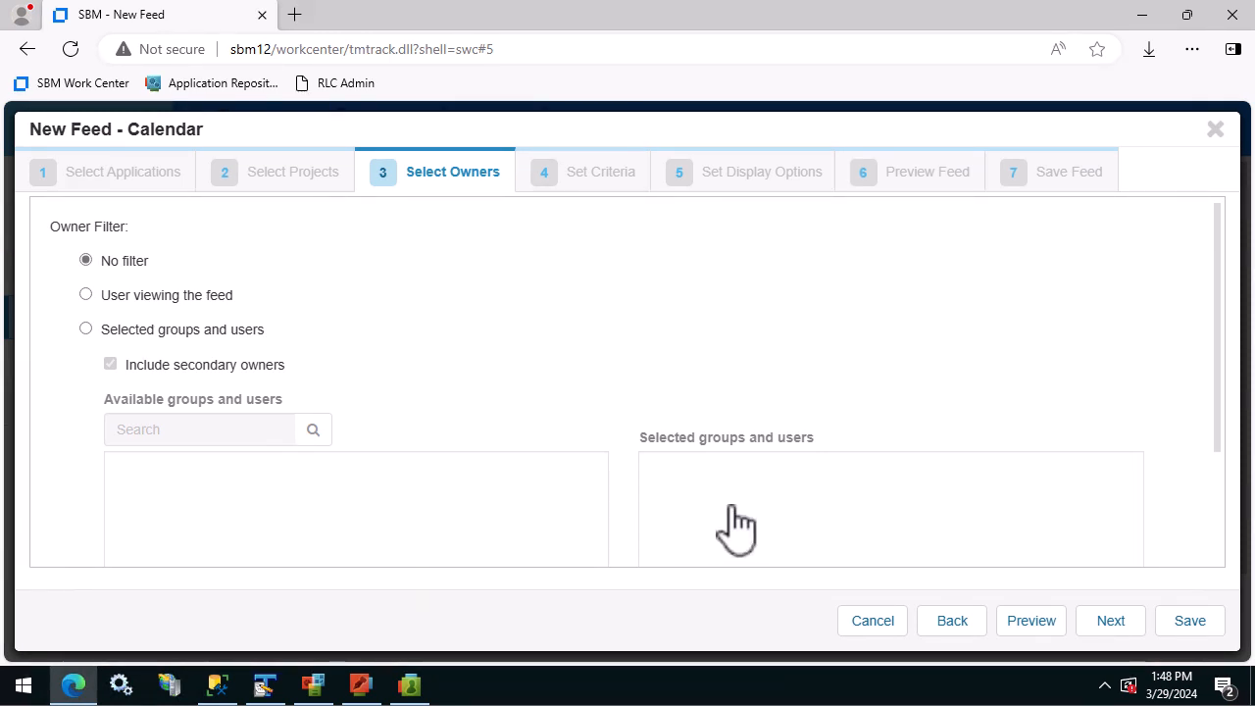
pyautogui.click(1108, 633)
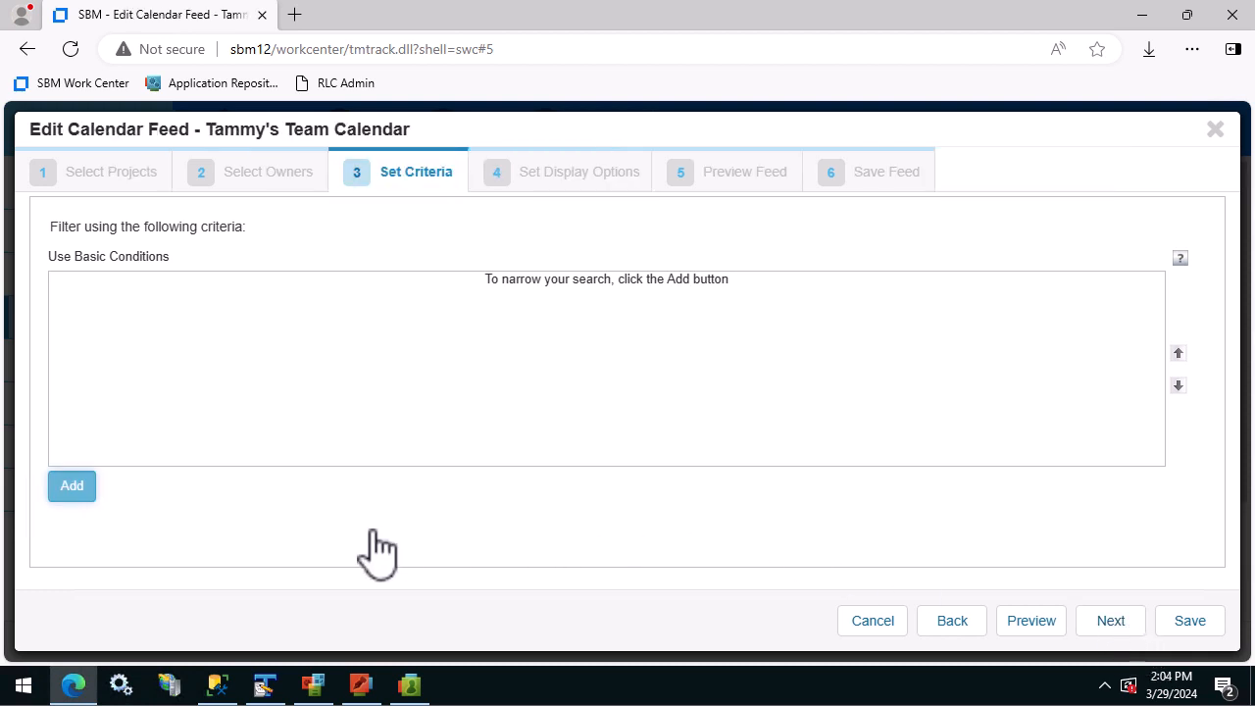
# Step: Add a feed criterion on the State field with the operator "does not contain any"
pyautogui.click(72, 486)
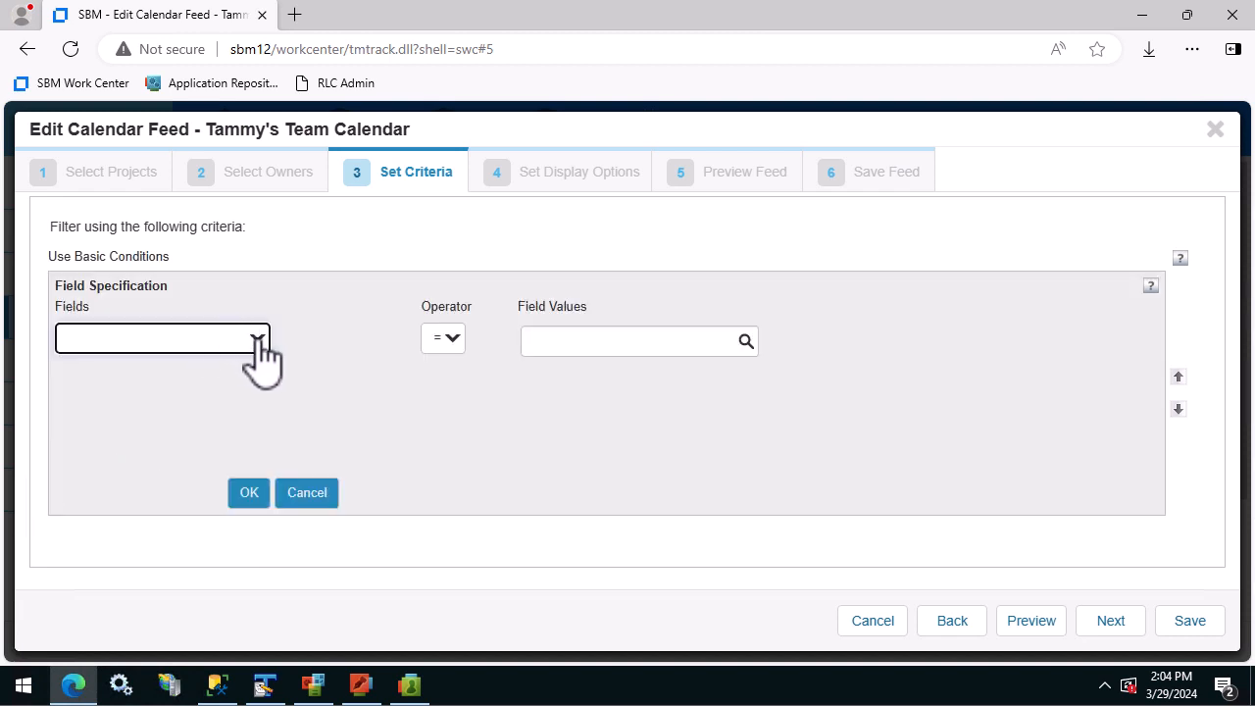
pyautogui.click(256, 340)
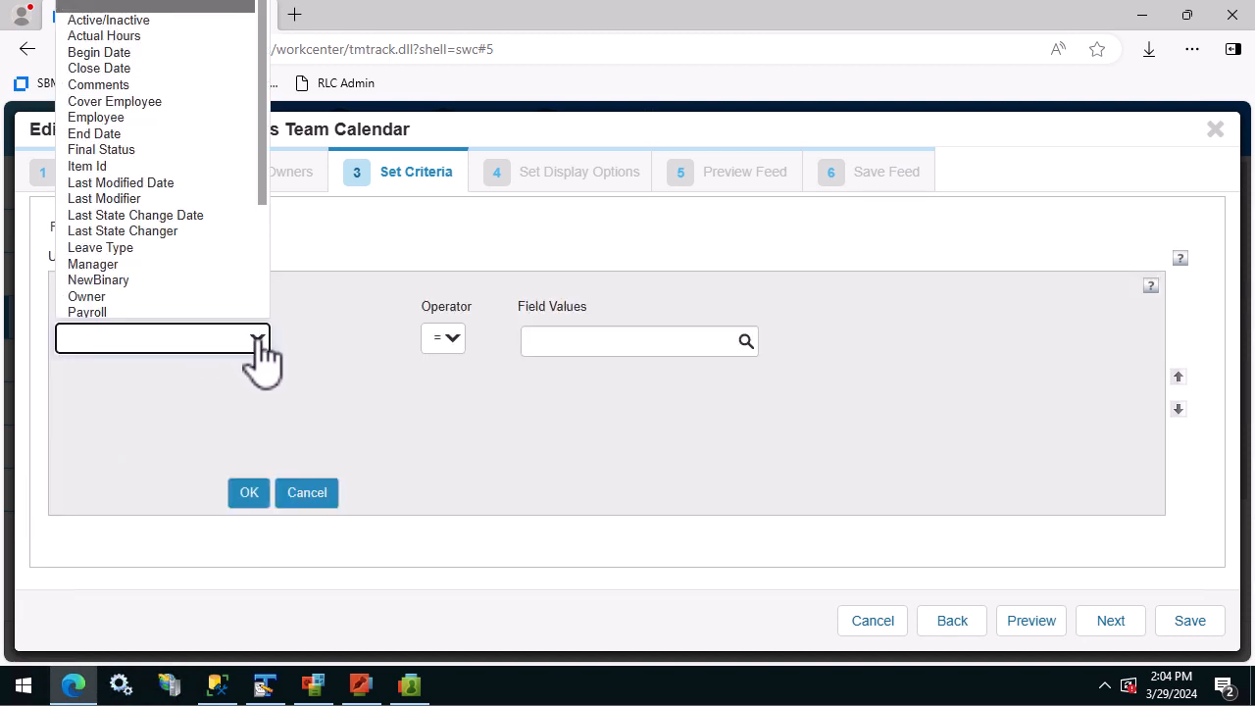
pyautogui.press('s')
pyautogui.press('t')
pyautogui.click(233, 312)
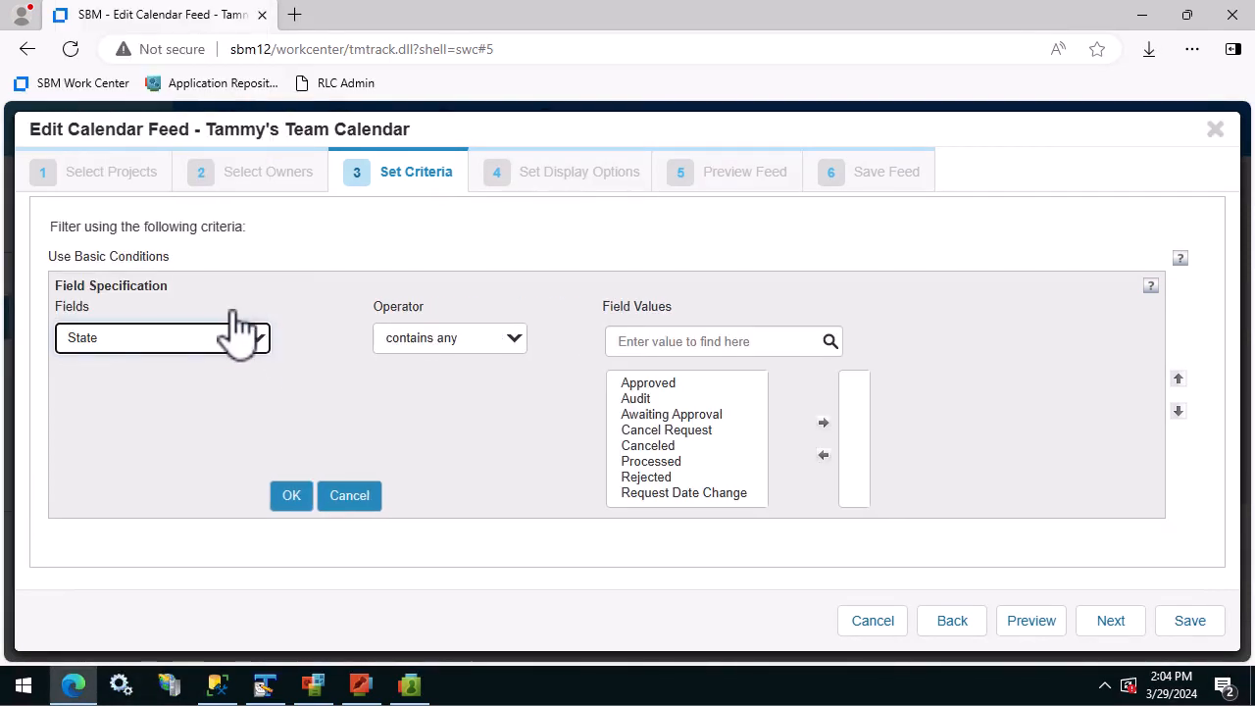
pyautogui.press('Tab')
pyautogui.click(512, 338)
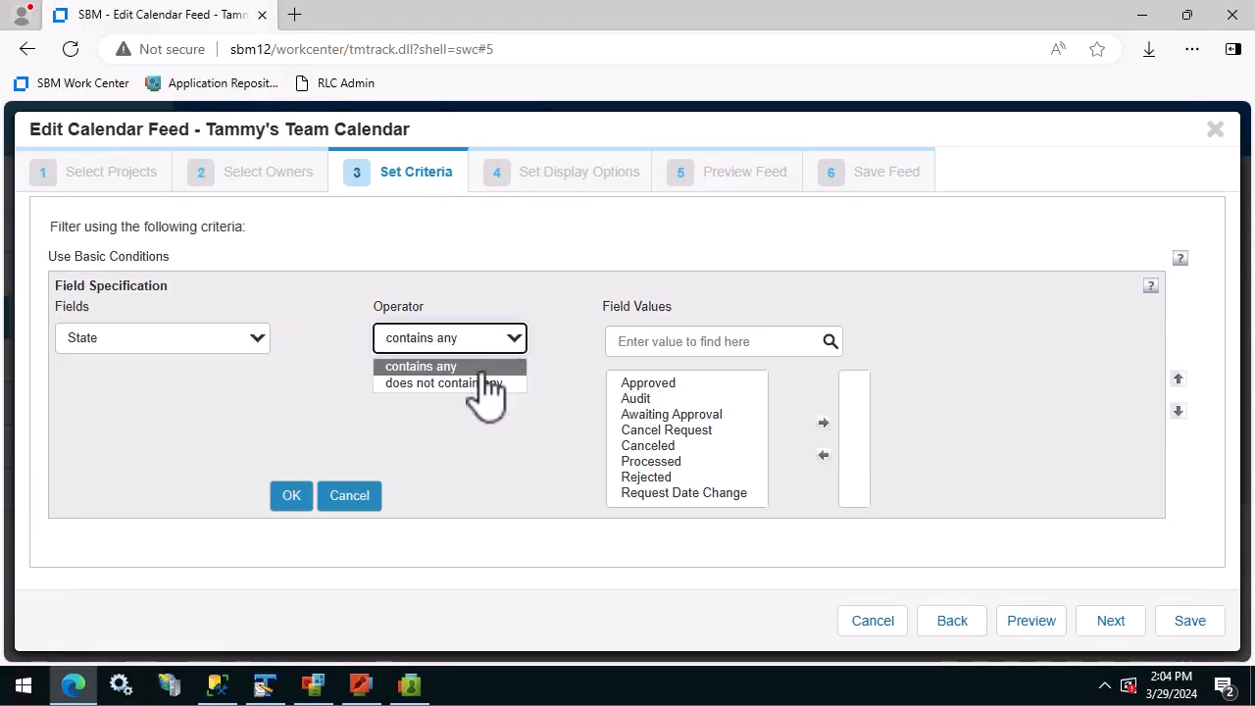
pyautogui.click(480, 383)
# Step: Assign Cancel Request, Canceled and Rejected as the State criterion's values and confirm the condition
pyautogui.click(690, 432)
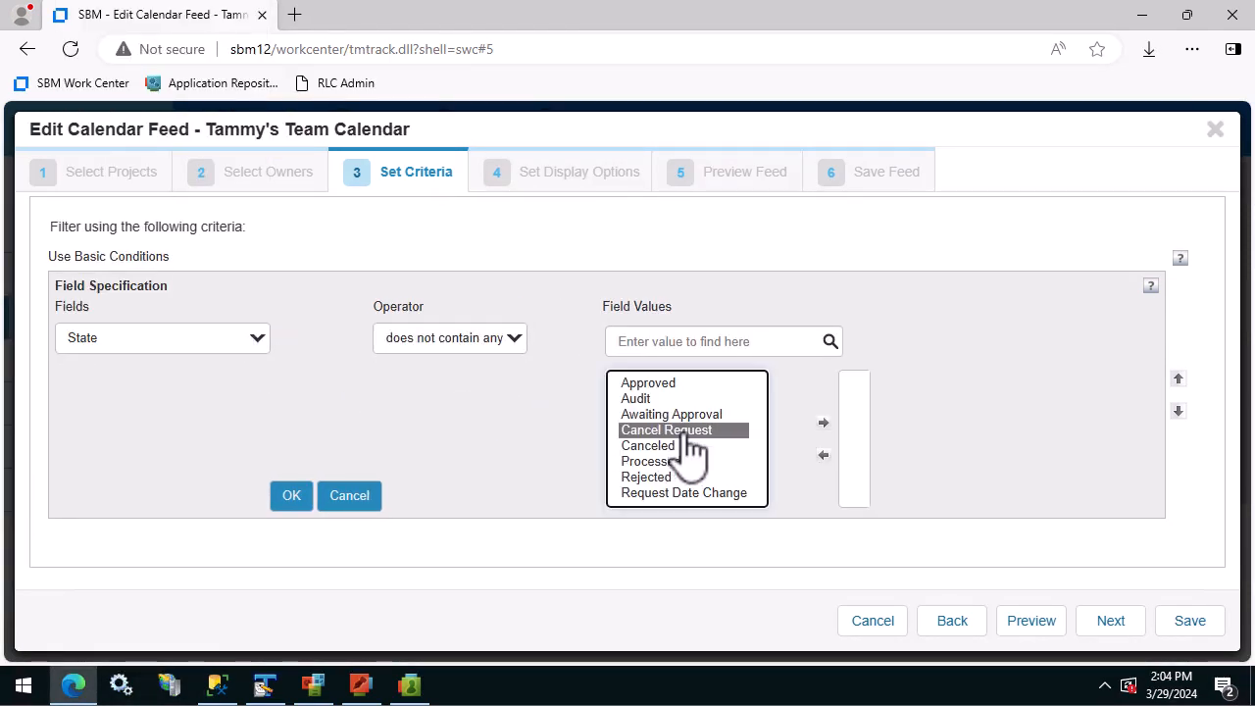
pyautogui.doubleClick(690, 431)
pyautogui.doubleClick(686, 446)
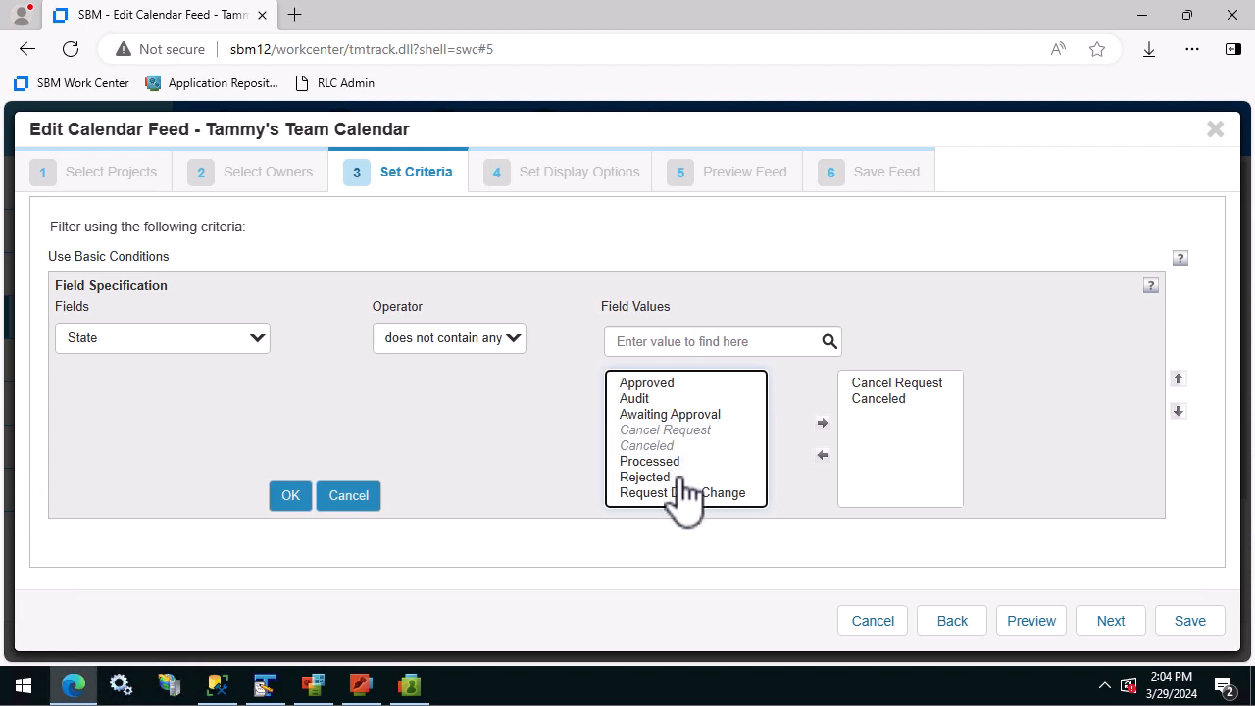
pyautogui.doubleClick(681, 479)
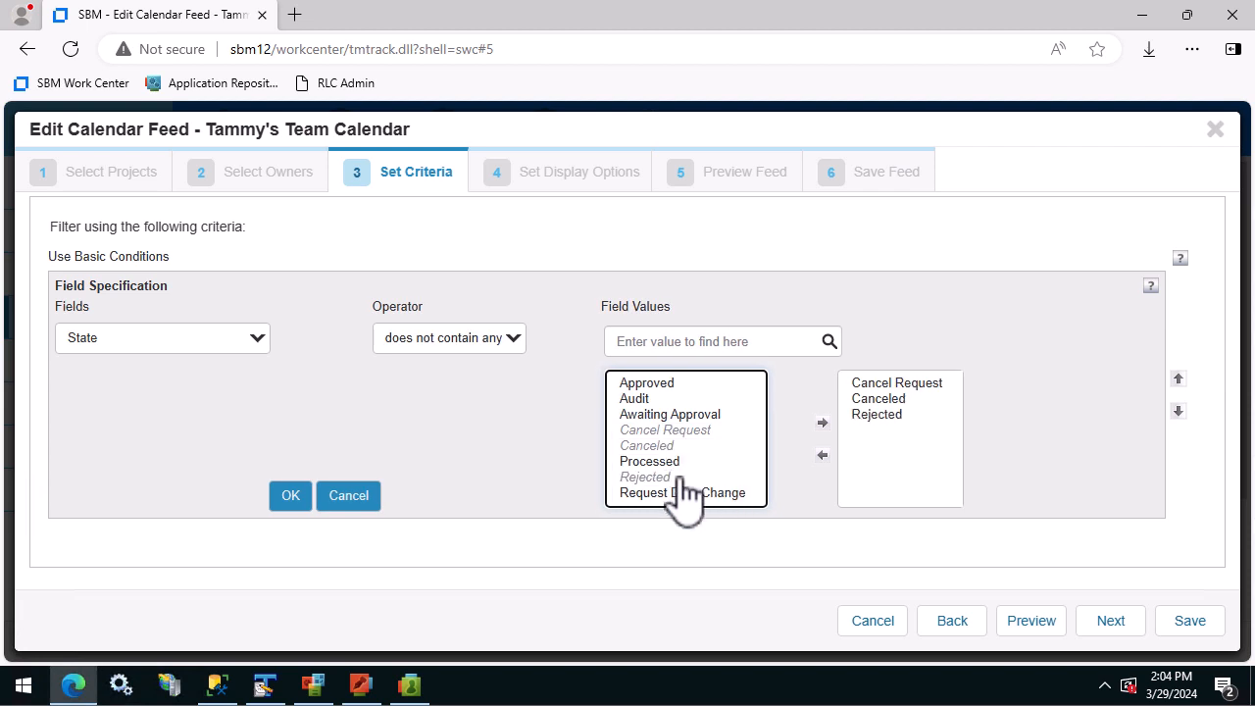
pyautogui.click(291, 495)
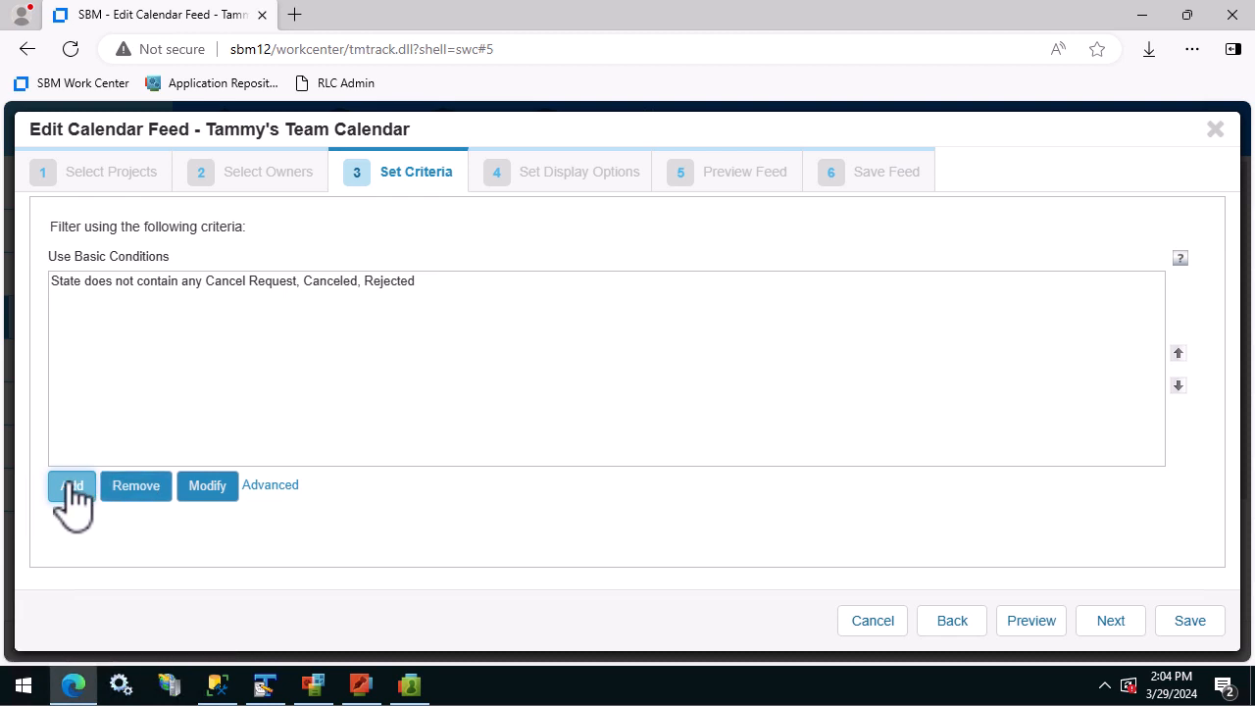
# Step: Add a second criterion where Manager contains any of the IT manager the feed is named after, and continue to the display options
pyautogui.click(72, 486)
pyautogui.click(257, 359)
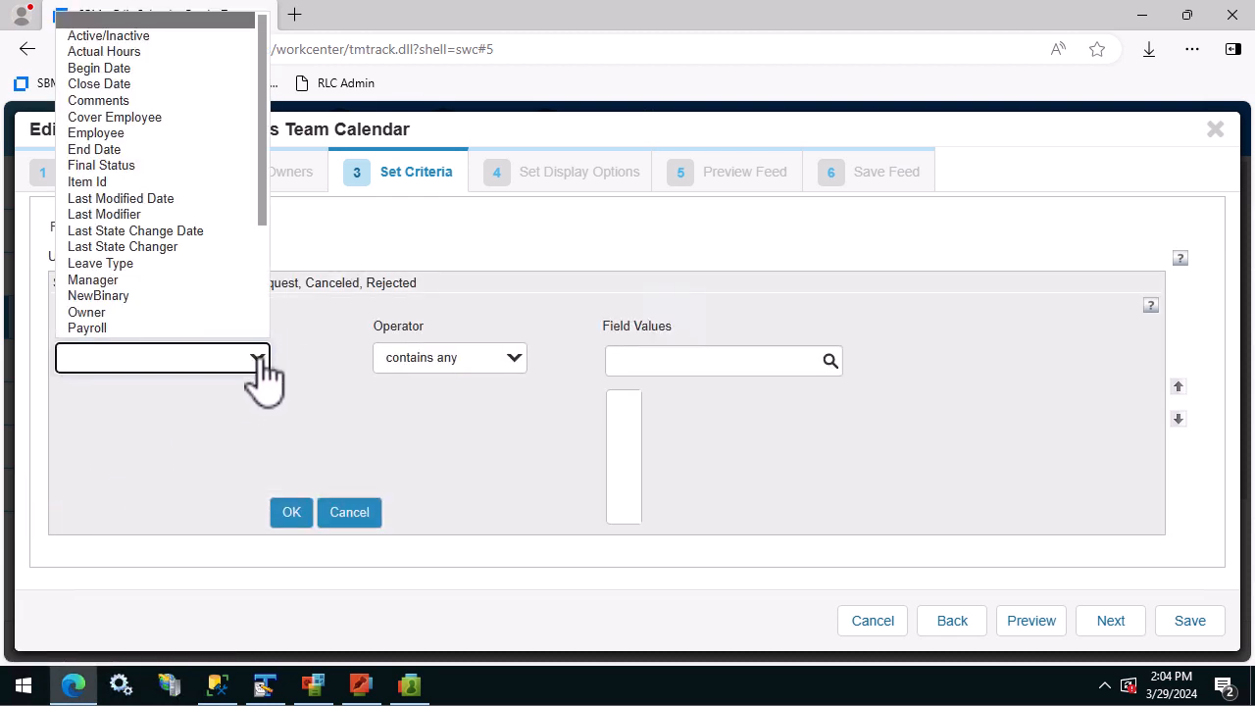
pyautogui.press('m')
pyautogui.click(196, 282)
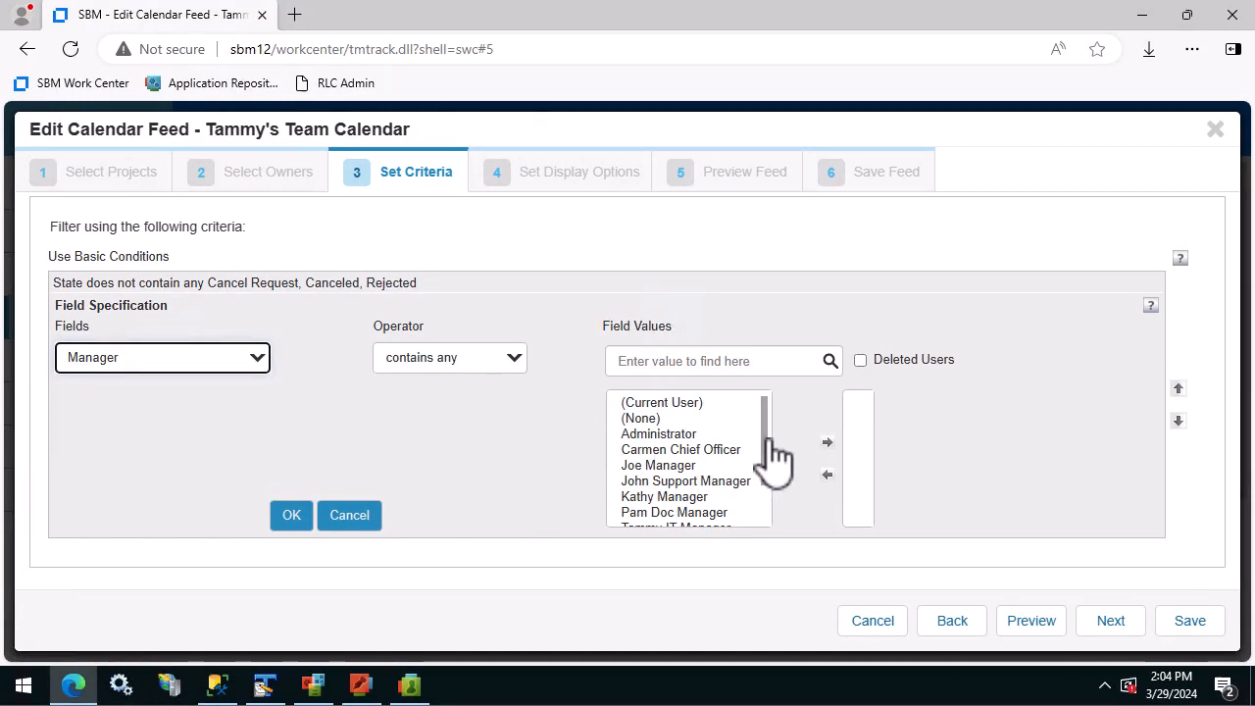
pyautogui.moveTo(768, 457); pyautogui.dragTo(762, 559)
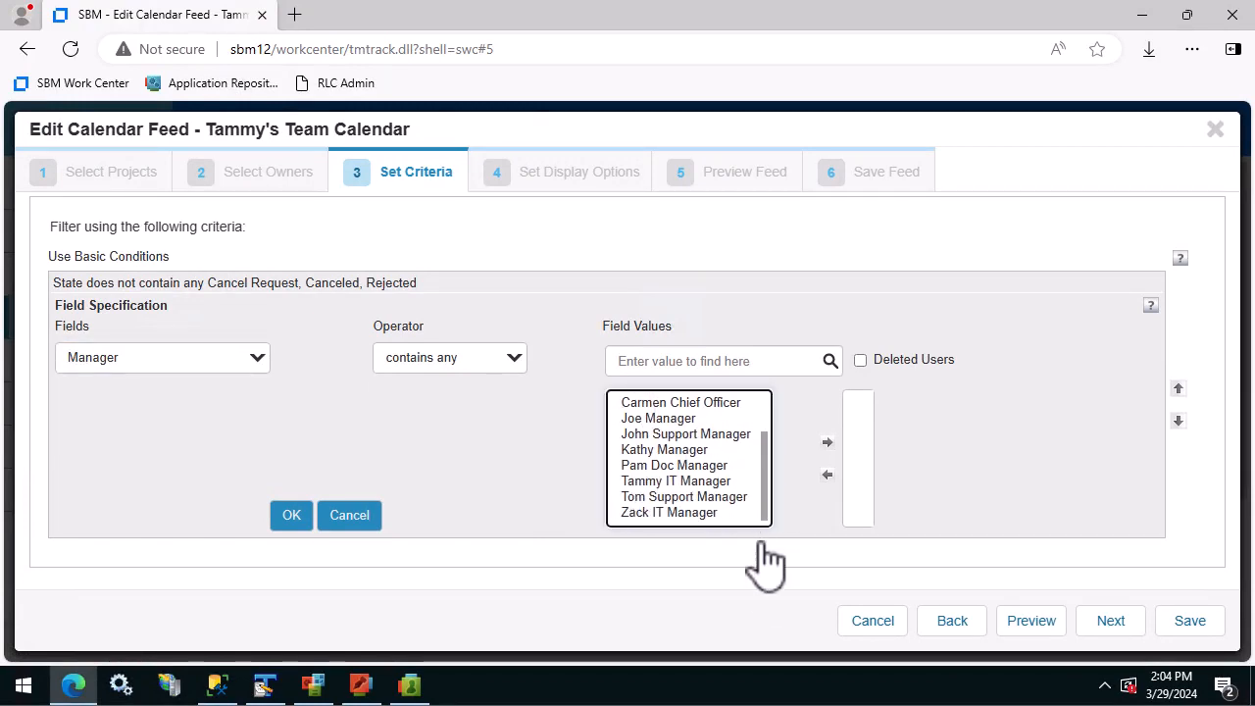
pyautogui.doubleClick(663, 480)
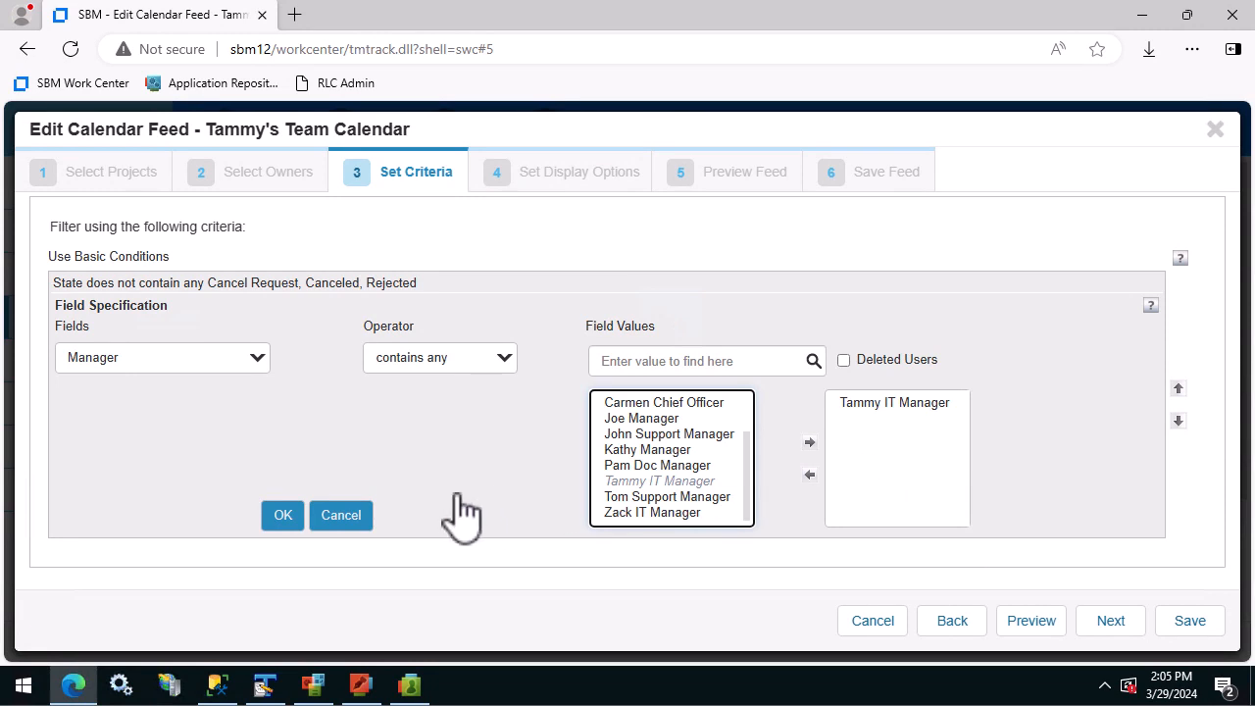
pyautogui.click(282, 516)
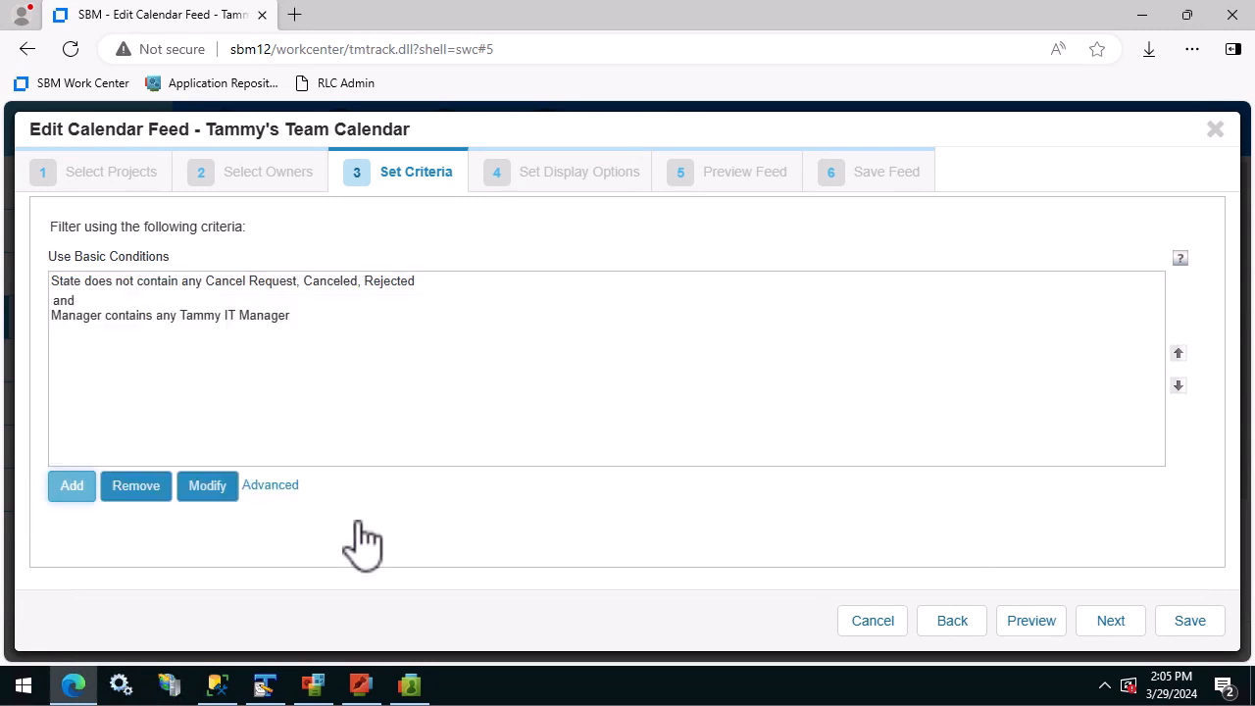
pyautogui.click(1115, 628)
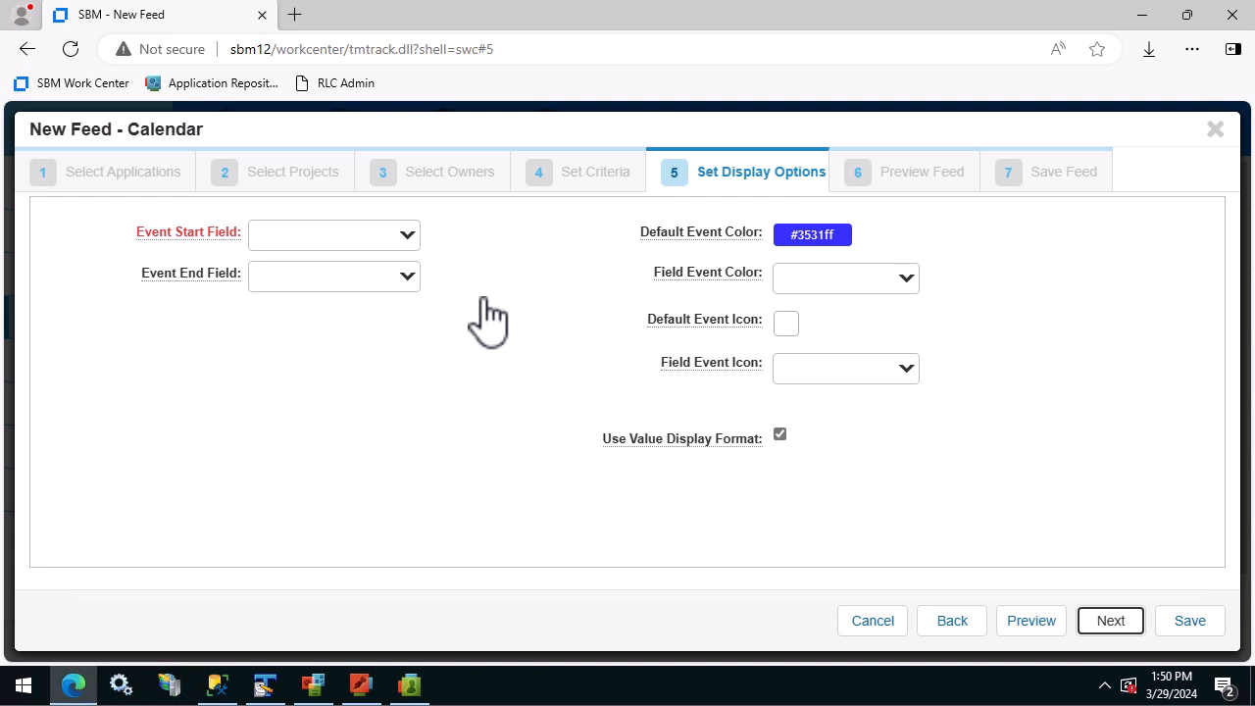
# Step: Set the feed's Event Start Field to Begin Date and its Event End Field to End Date
pyautogui.moveTo(171, 245)
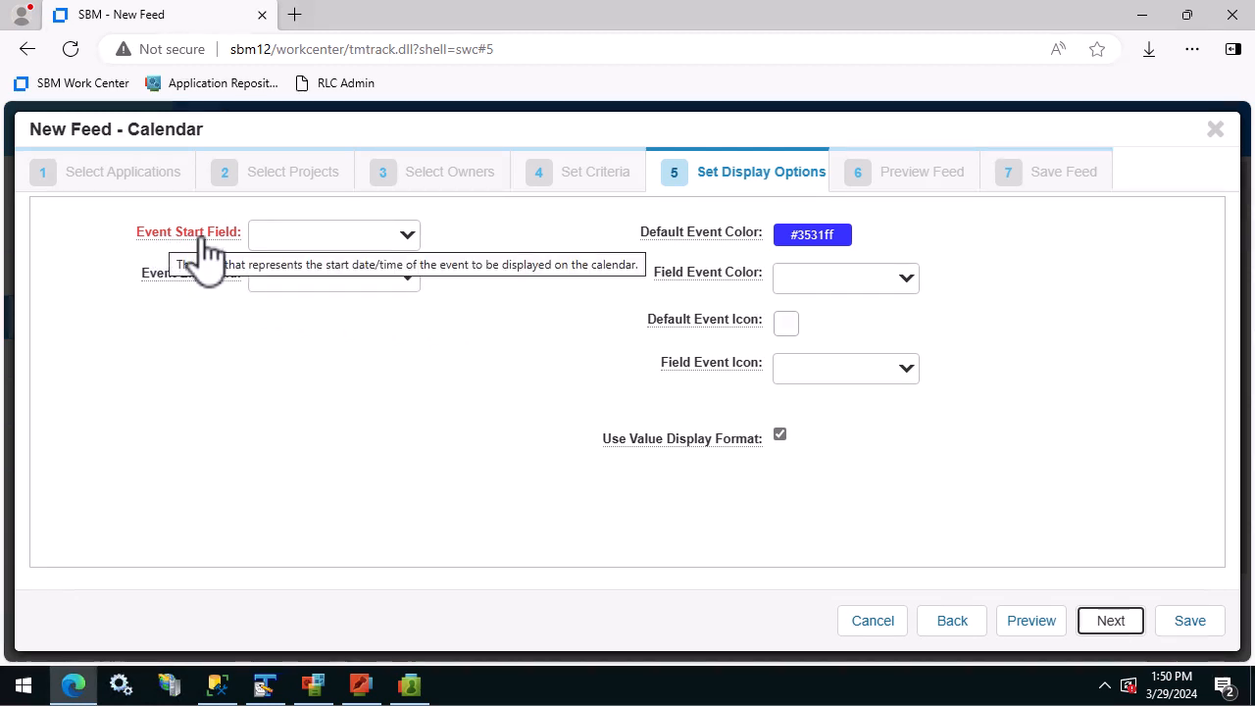
pyautogui.click(408, 237)
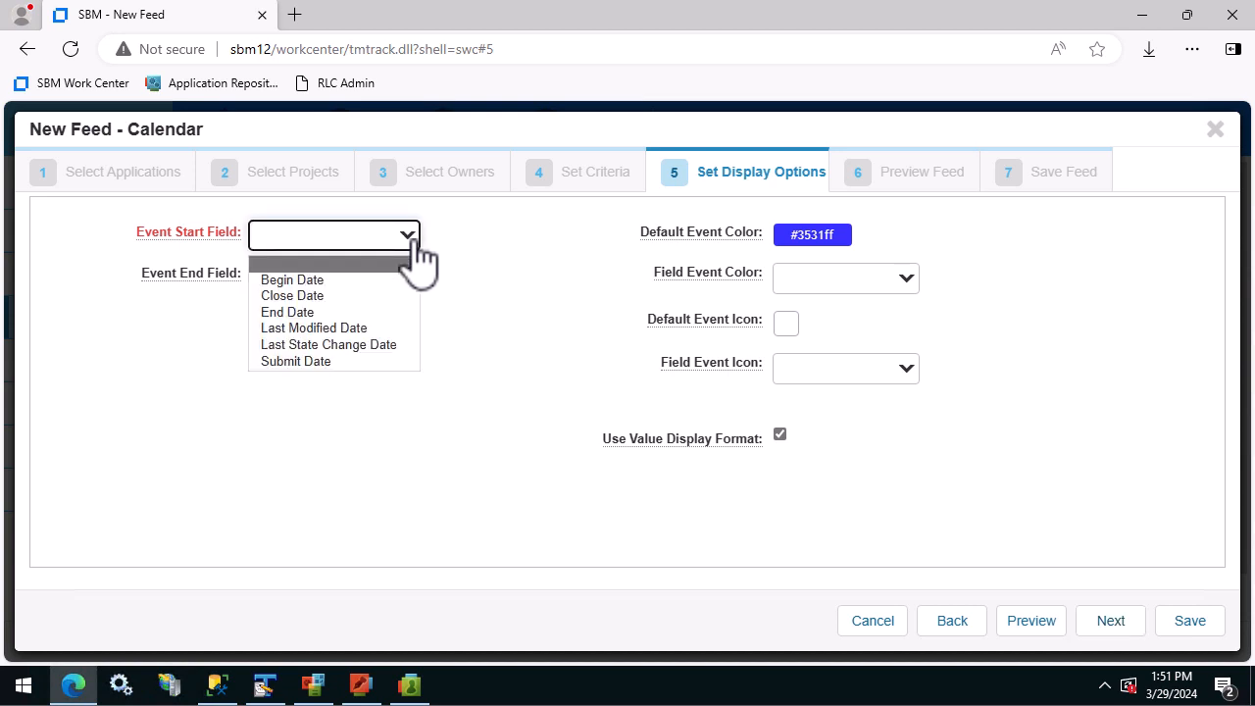
pyautogui.click(298, 284)
pyautogui.click(332, 279)
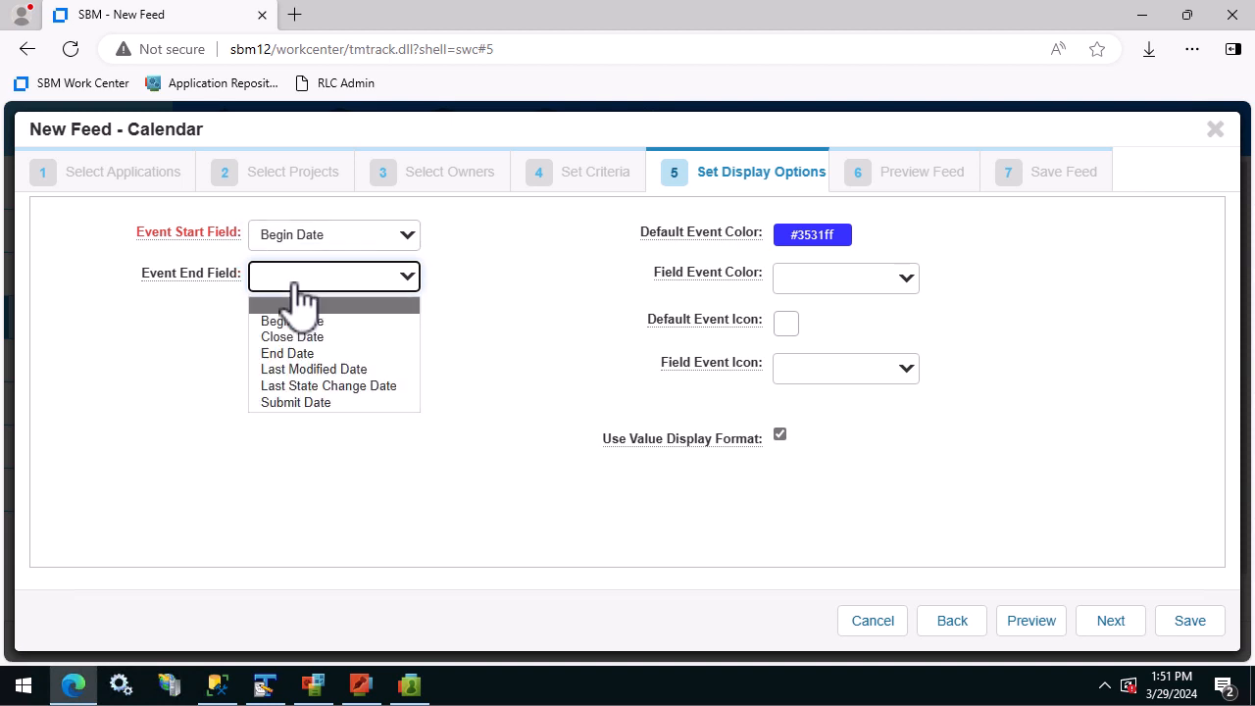
pyautogui.click(312, 371)
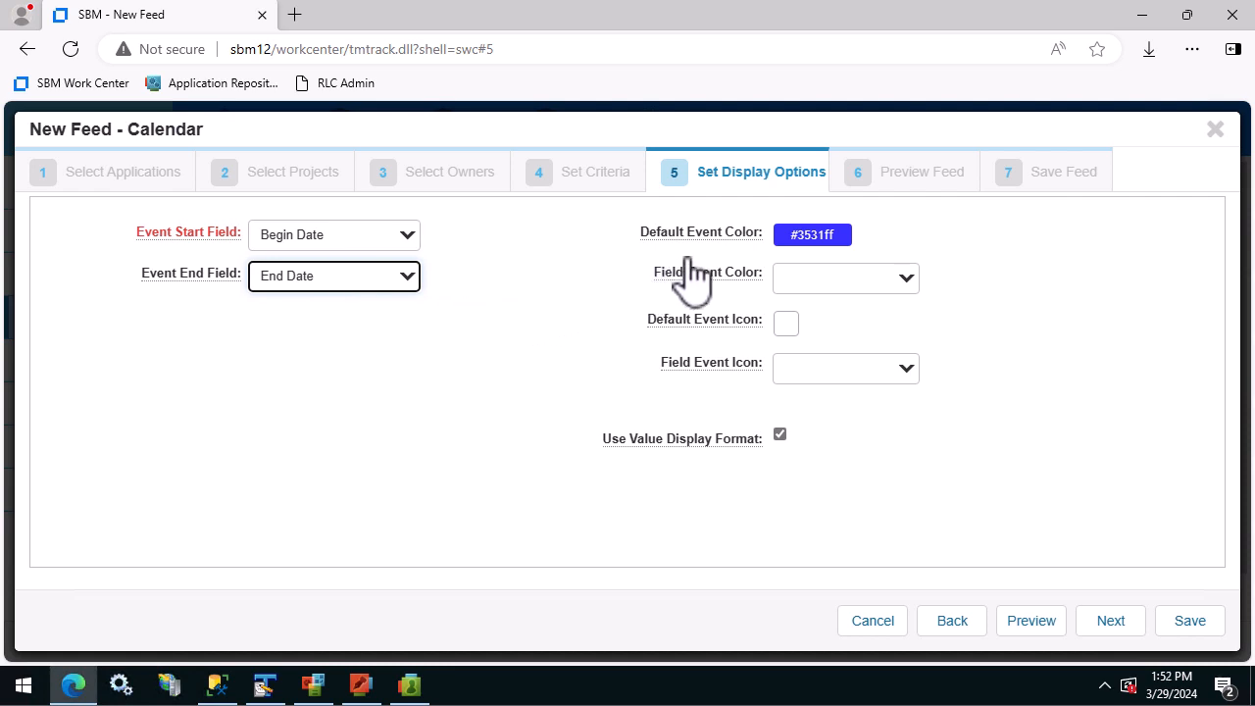
# Step: Set the feed's Default Event Color to #3166ff and choose State as the Field Event Color
pyautogui.click(841, 243)
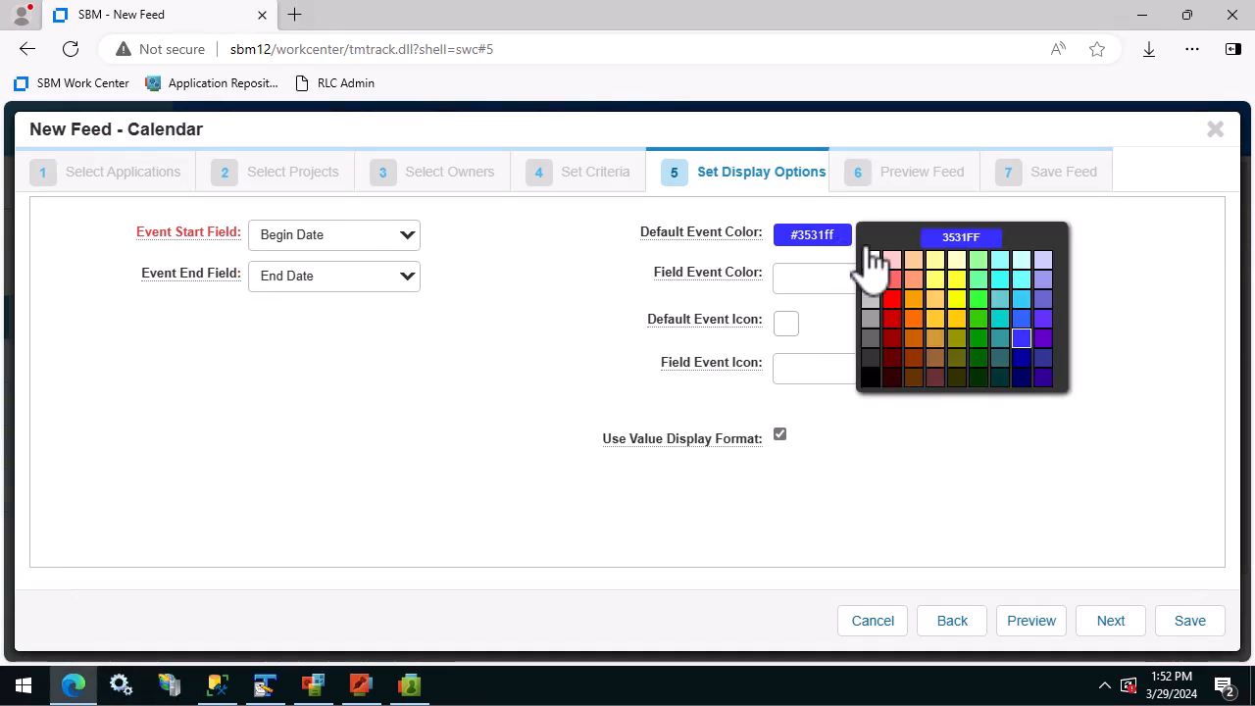
pyautogui.click(1020, 319)
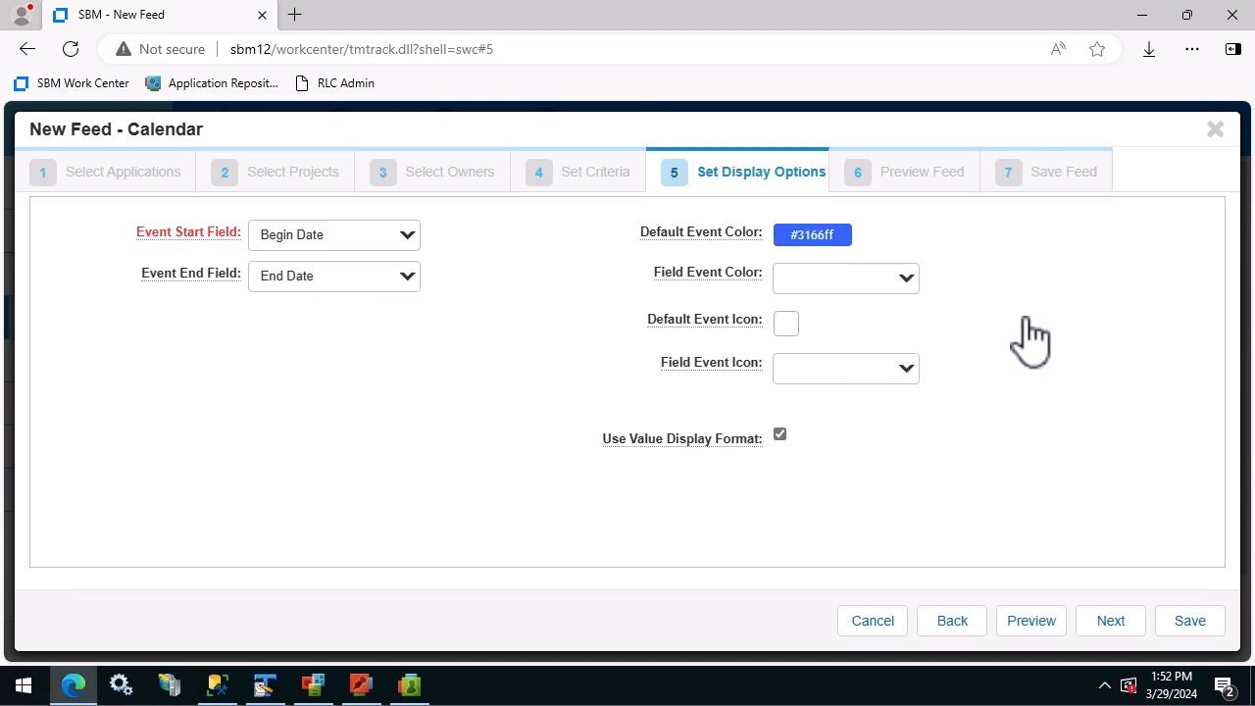
pyautogui.click(905, 284)
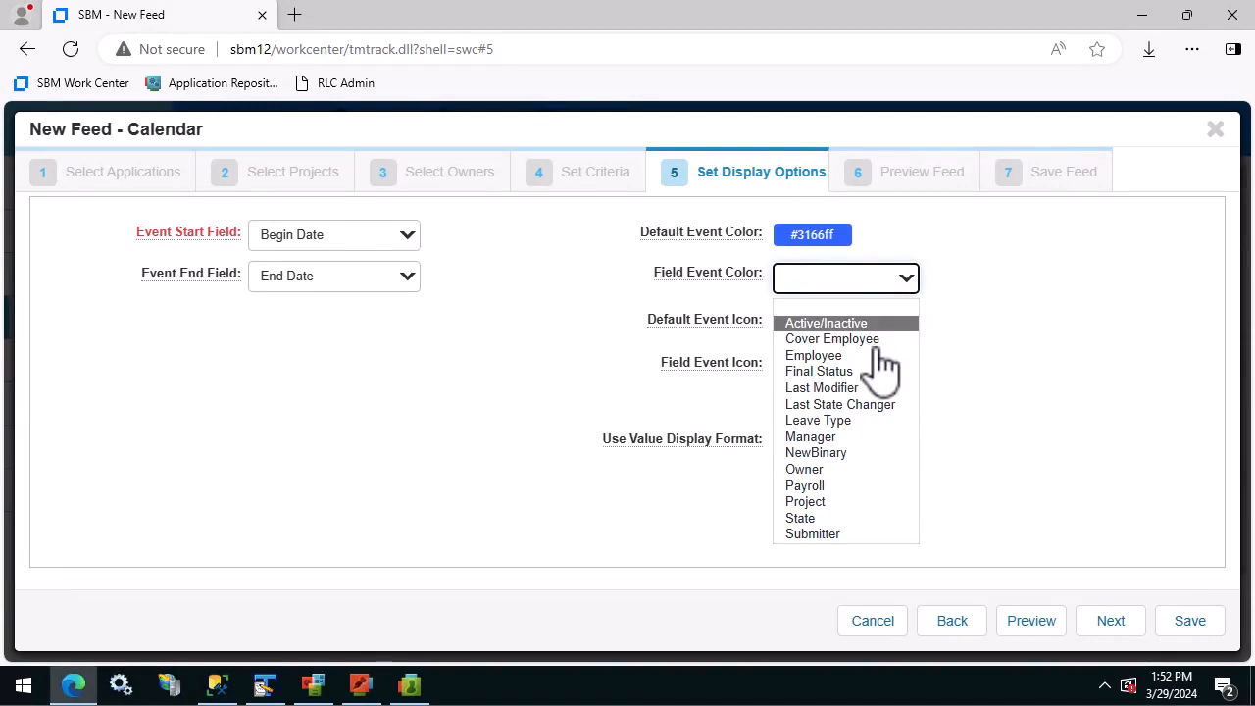
pyautogui.click(808, 519)
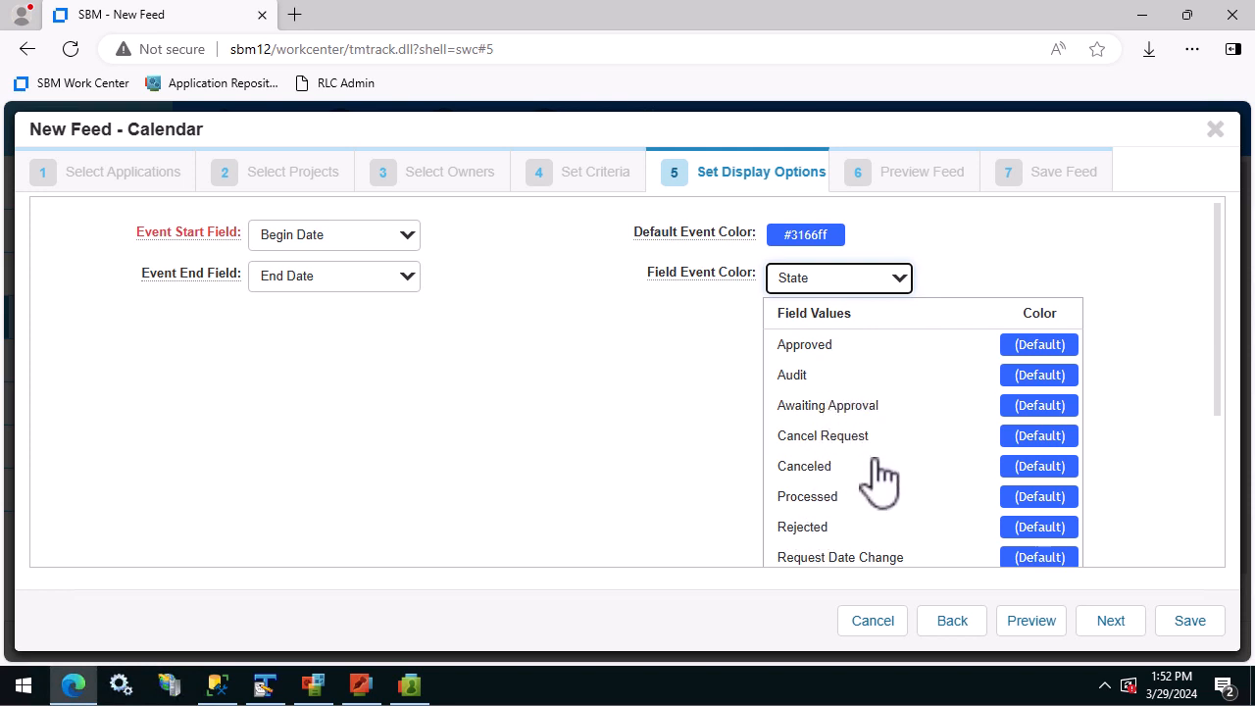
# Step: Assign a light orange event color to the Awaiting Approval state
pyautogui.scroll(-1, 879, 519)
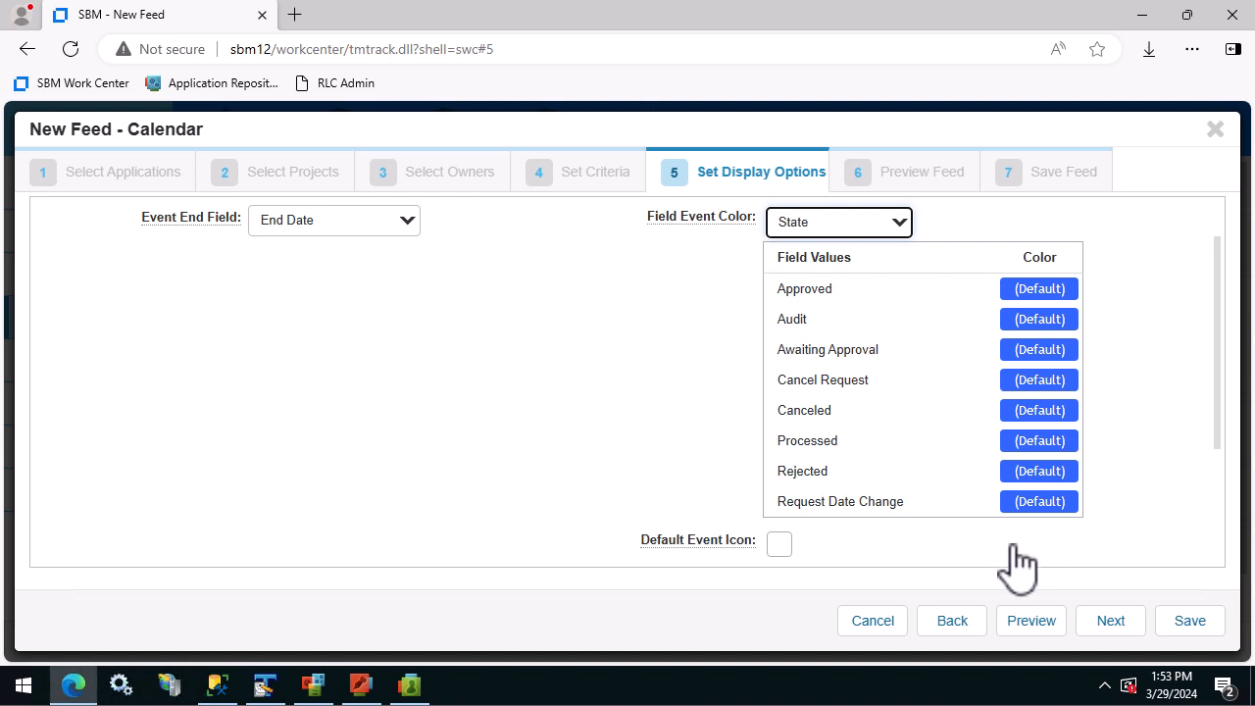
pyautogui.click(1035, 353)
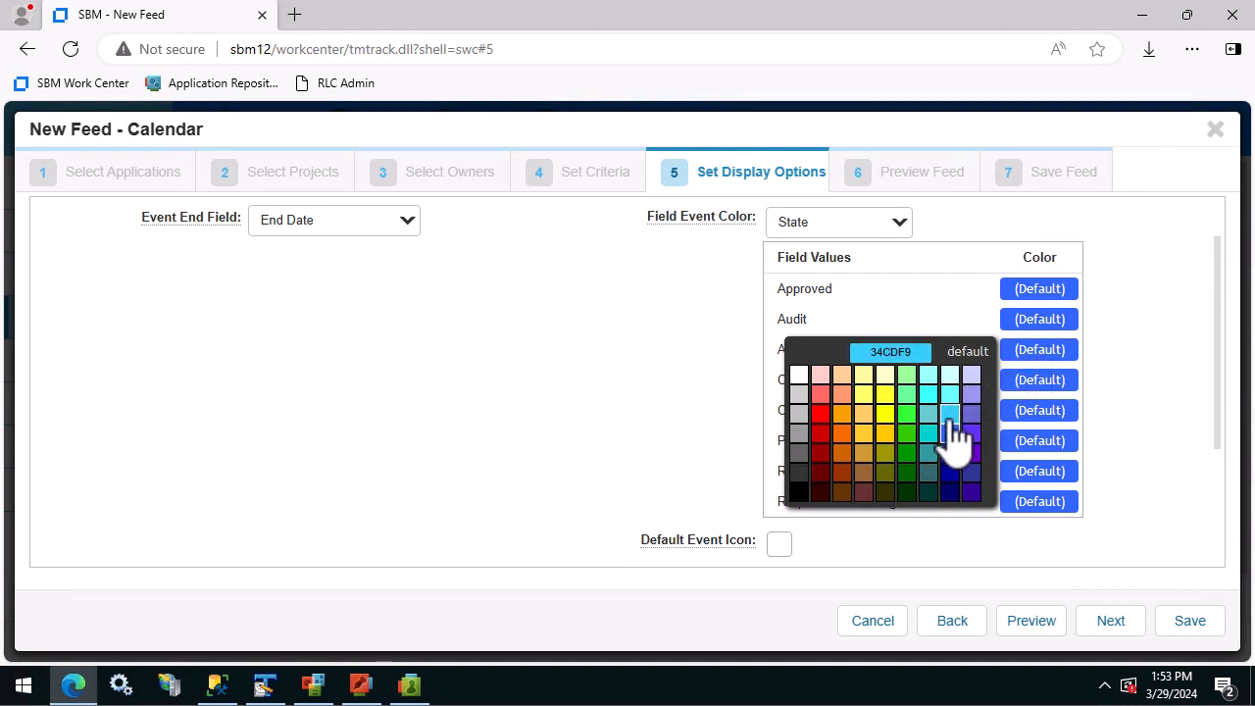
pyautogui.click(865, 416)
# Step: Set the Default Event Icon to the clock and choose Leave Type as the Field Event Icon
pyautogui.scroll(-2, 903, 443)
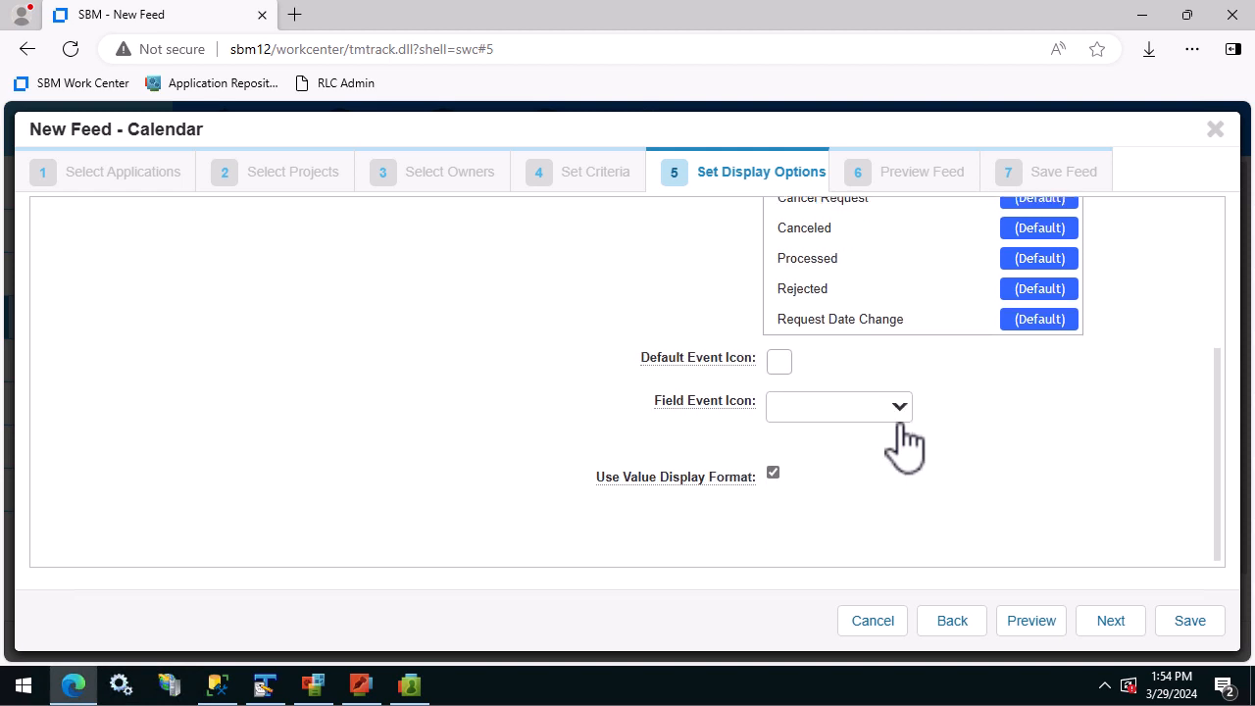
pyautogui.click(779, 363)
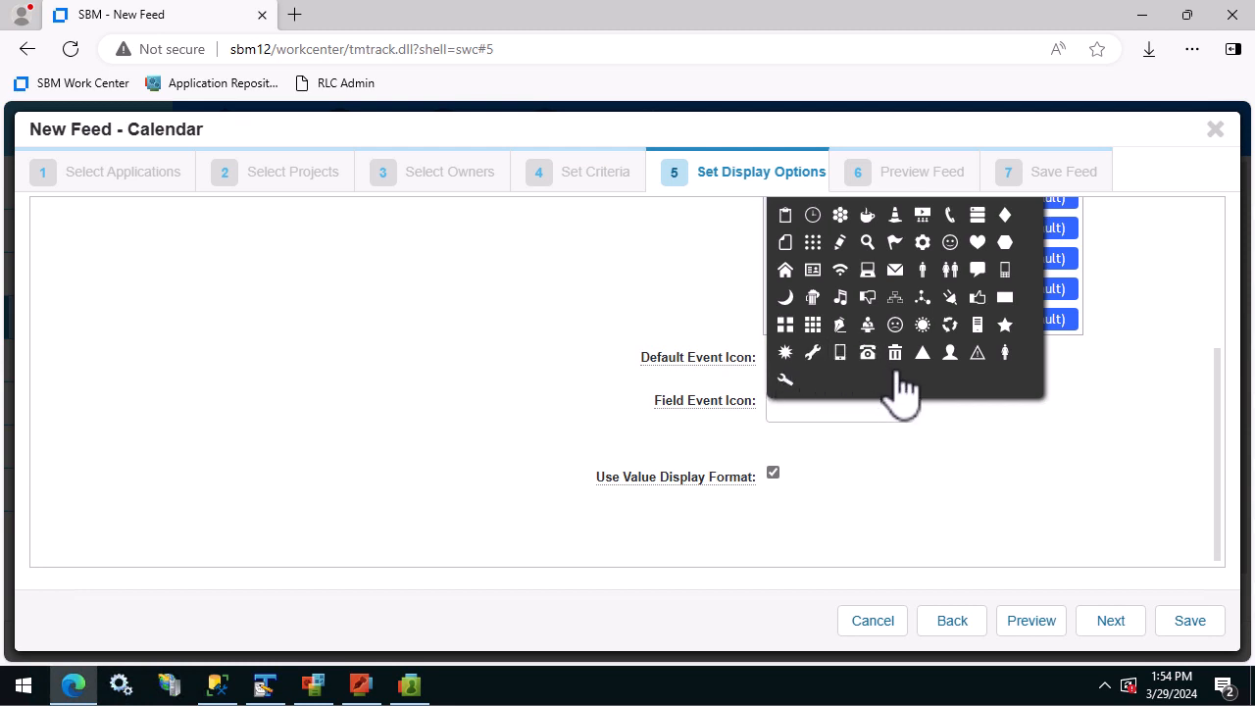
pyautogui.click(813, 215)
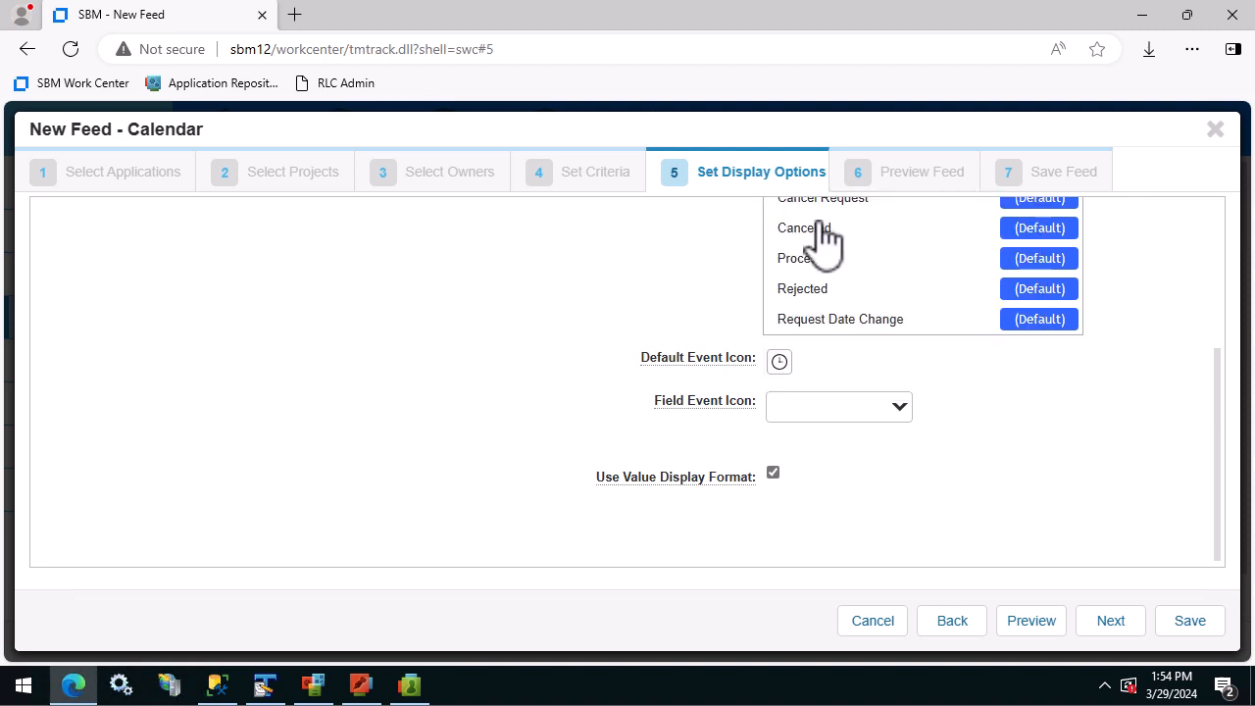
pyautogui.click(899, 410)
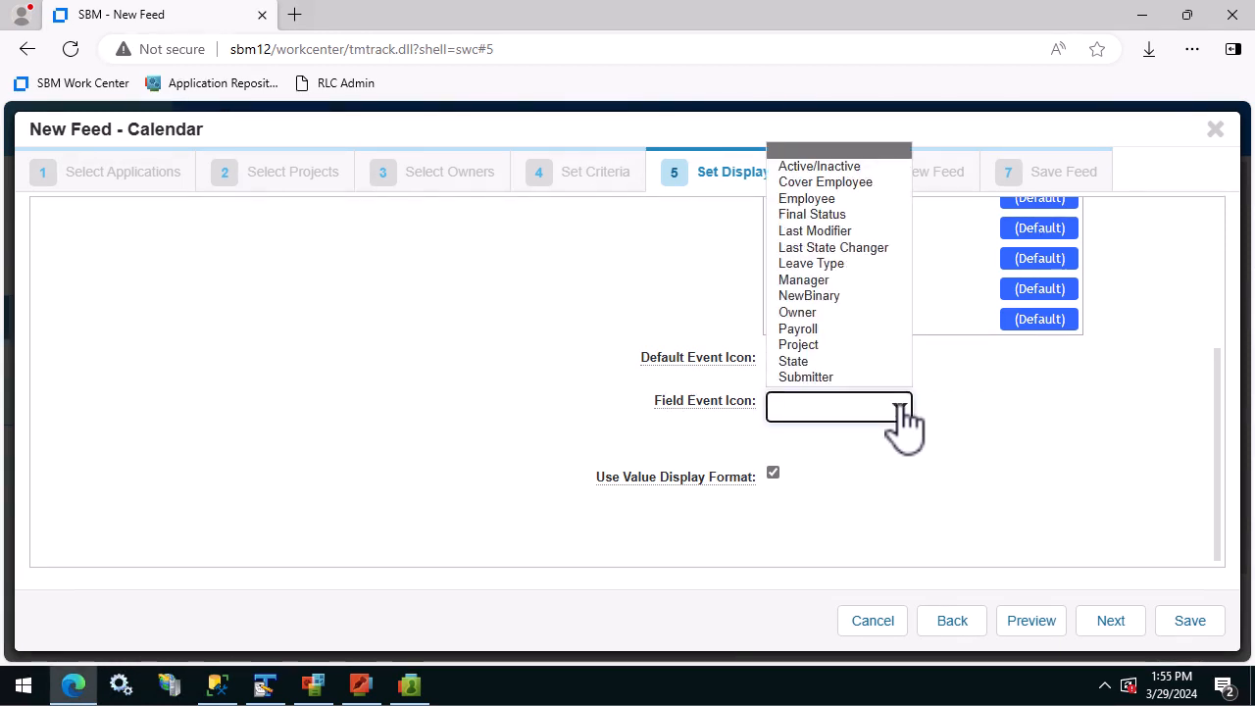
pyautogui.click(843, 265)
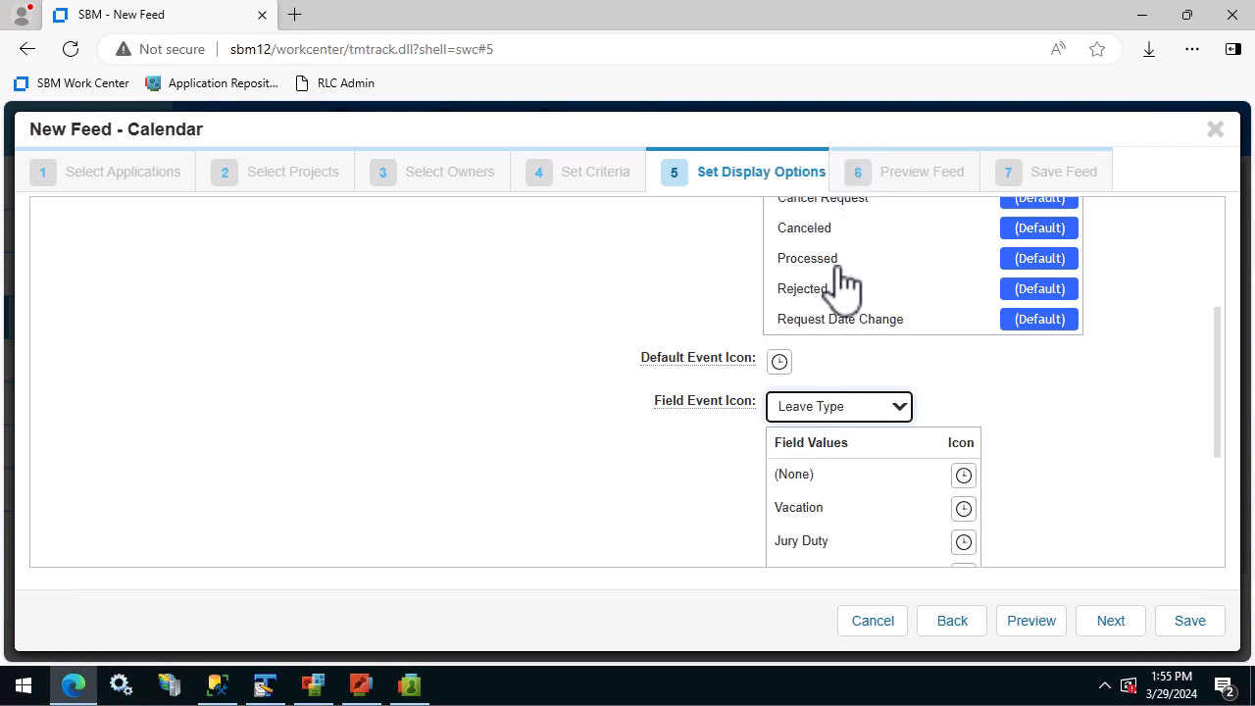
# Step: Assign a columned building icon to Jury Duty, an unsmiling face to Sick and a flower to Bereavement
pyautogui.scroll(-2, 1044, 534)
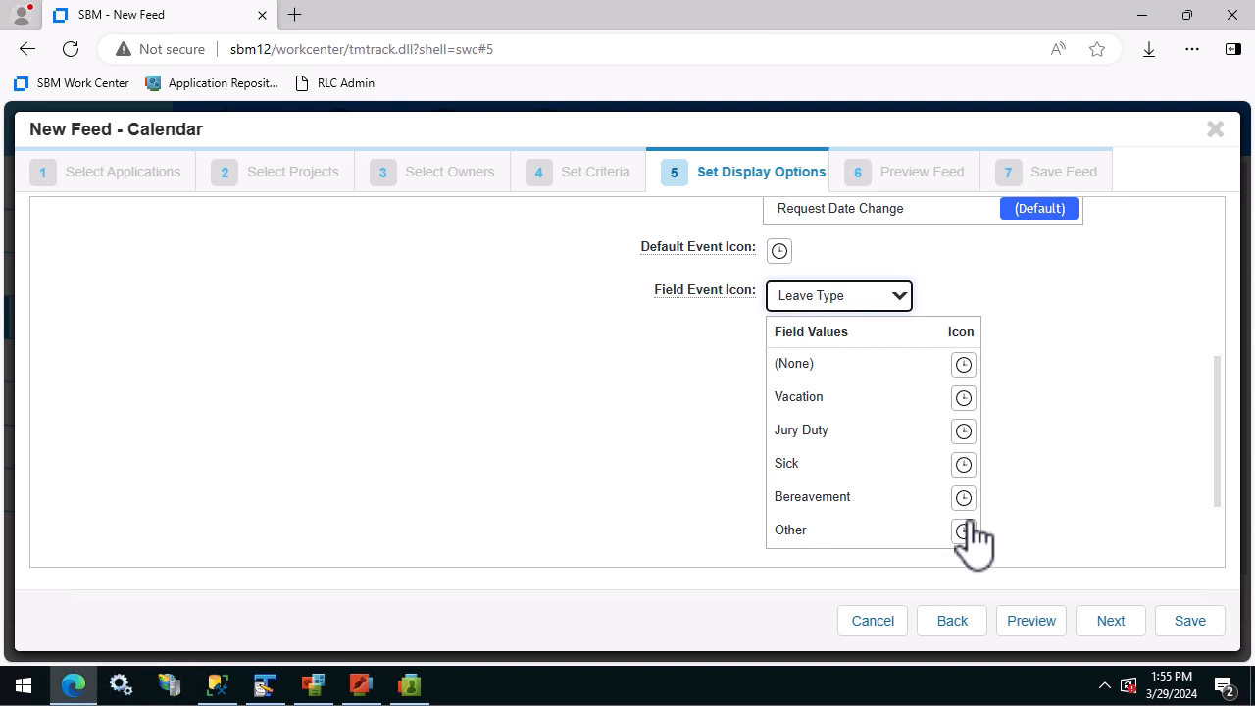
pyautogui.click(965, 439)
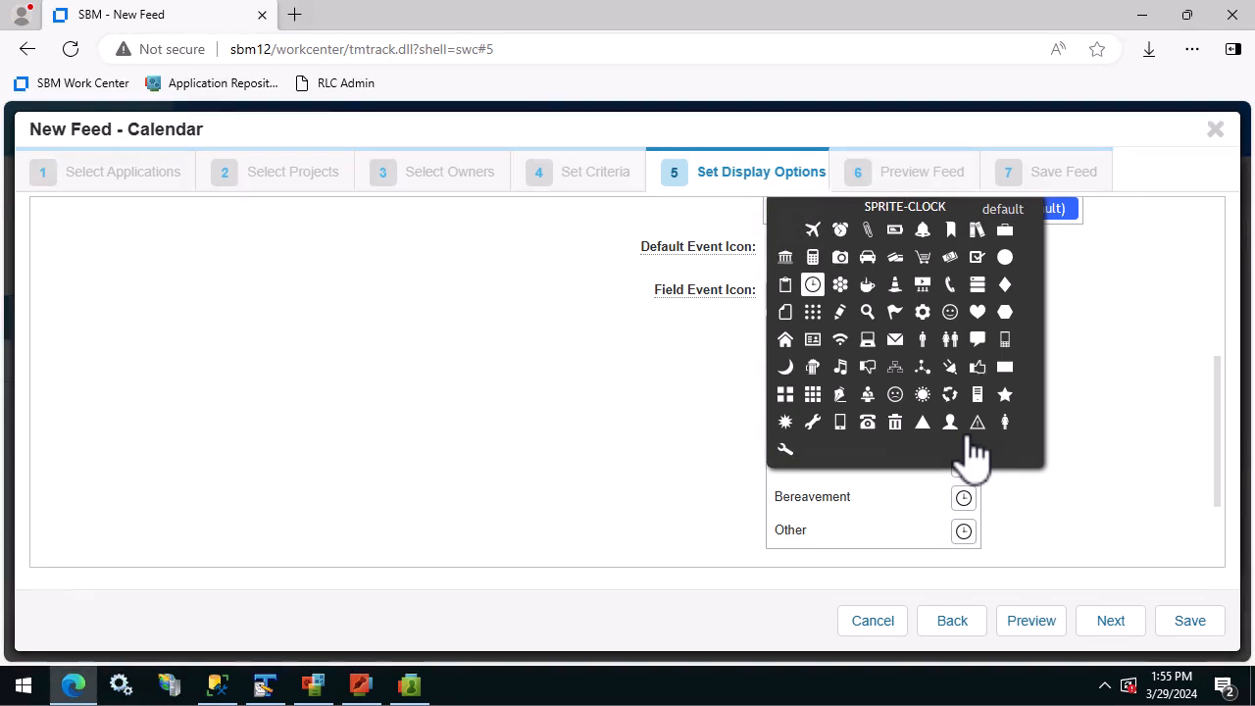
pyautogui.click(784, 258)
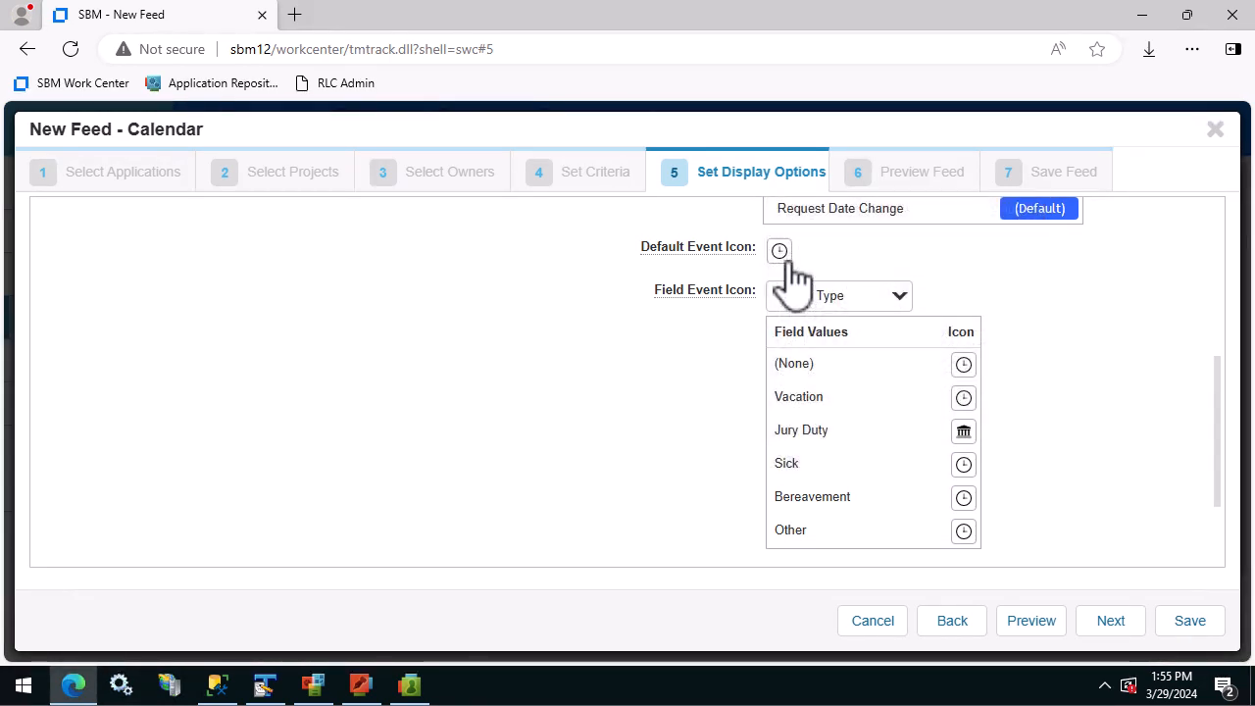
pyautogui.click(963, 466)
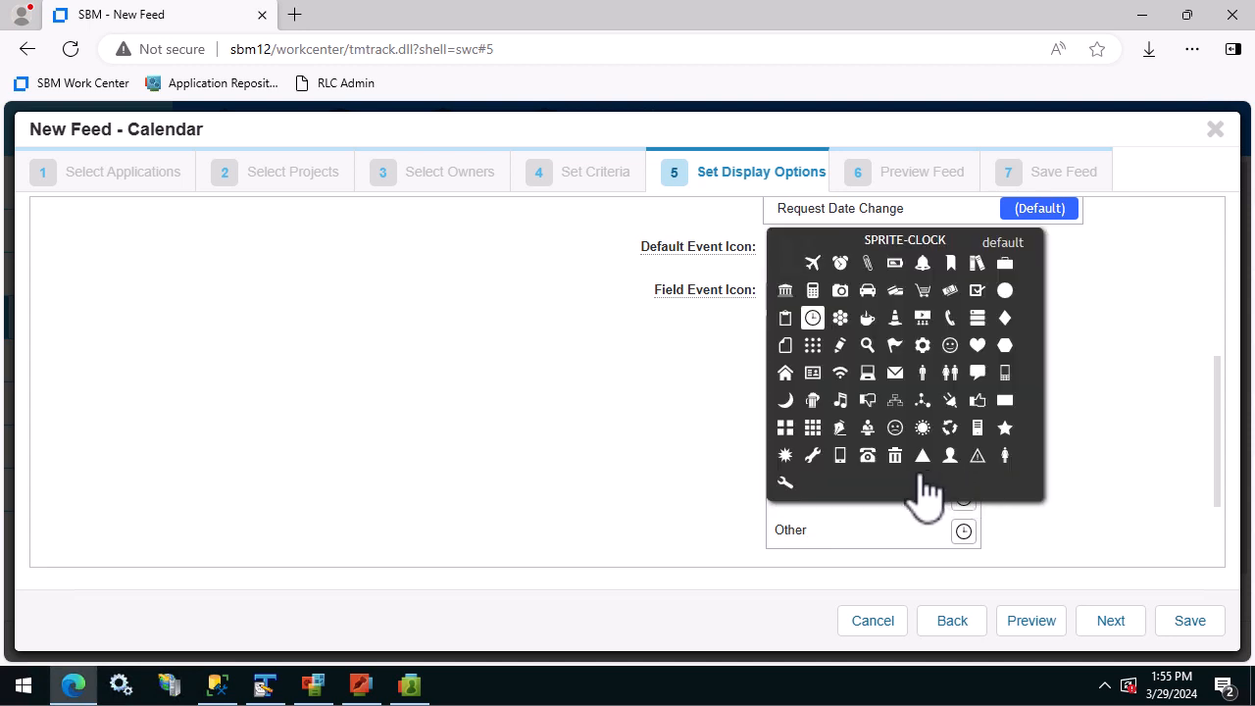
pyautogui.click(894, 429)
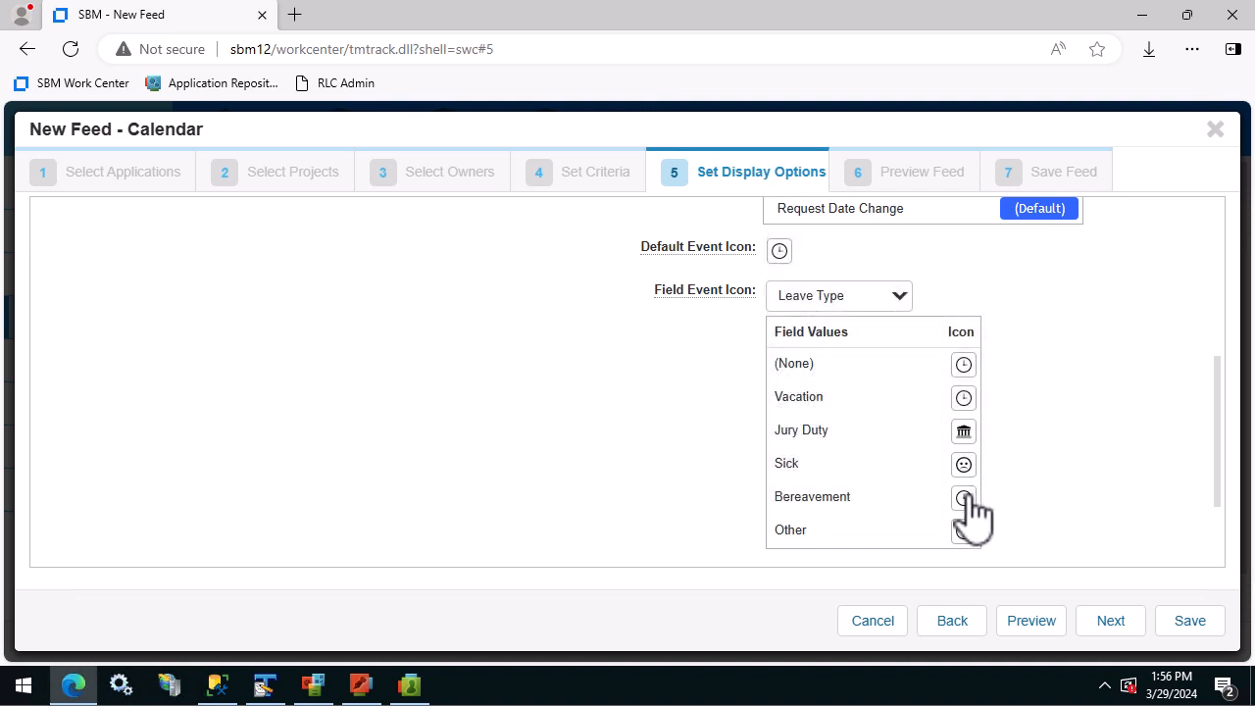
pyautogui.click(963, 498)
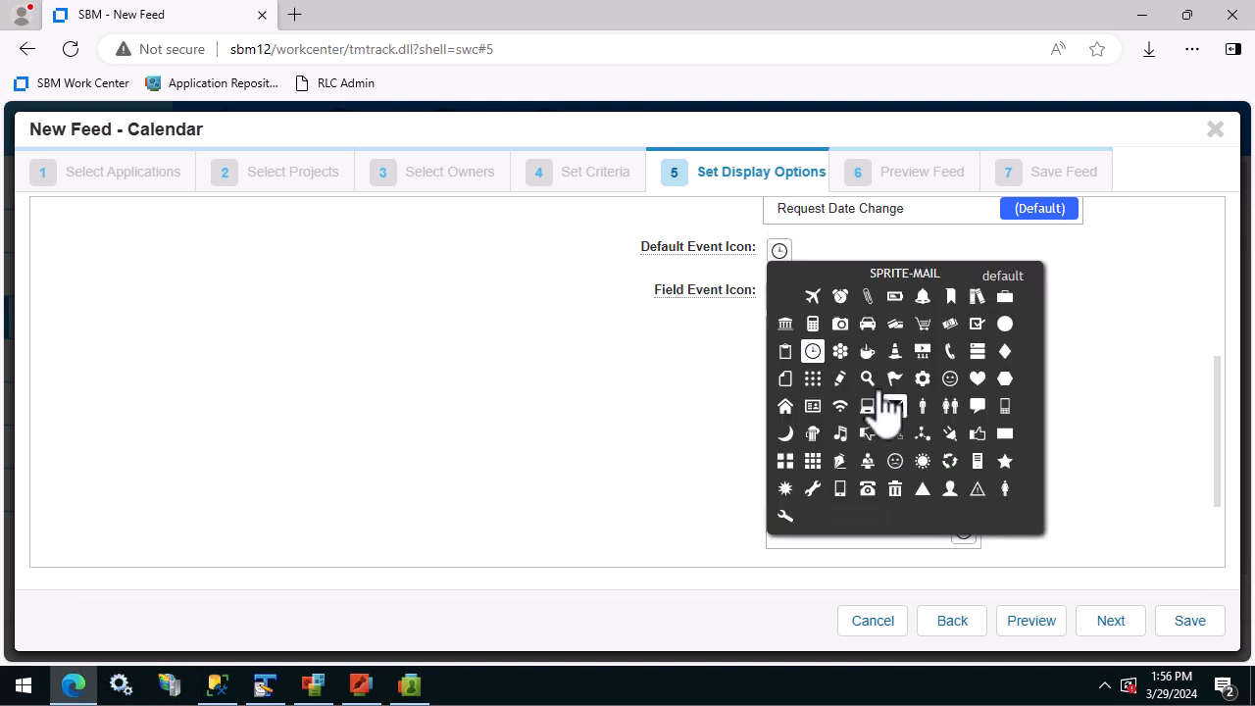
pyautogui.click(840, 351)
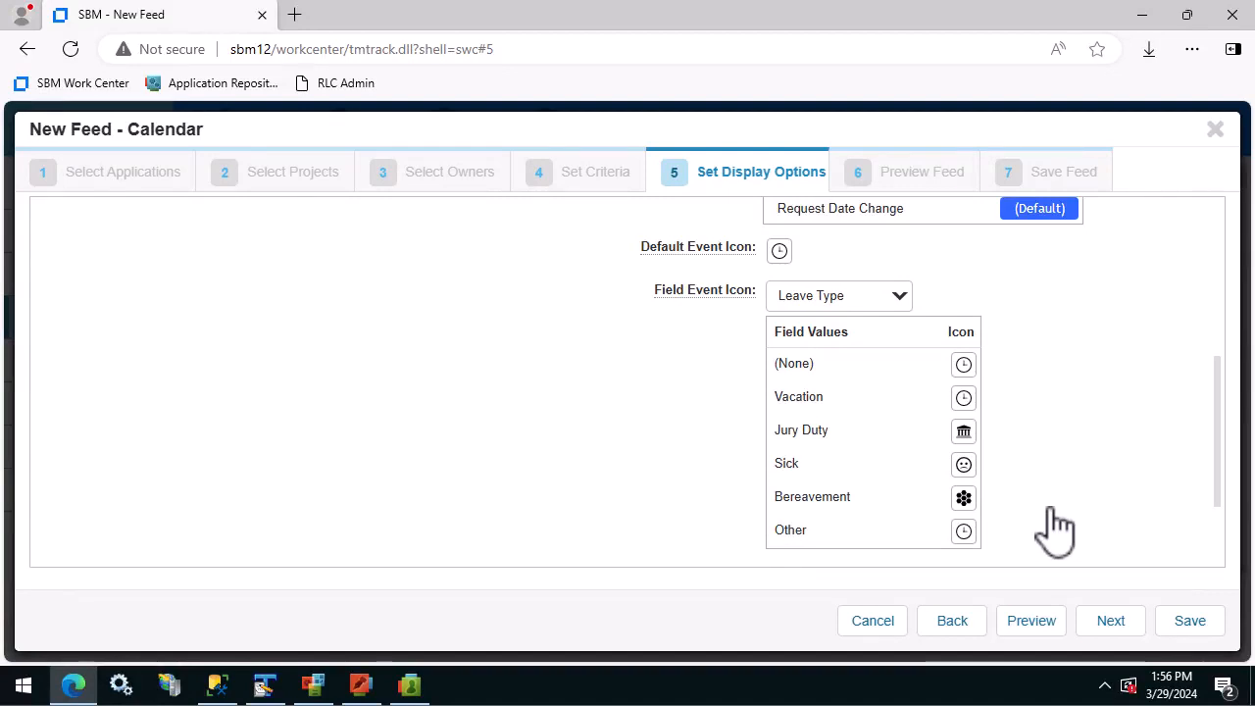
# Step: Name the feed as the IT manager's team calendar, set its visibility to Public and save it
pyautogui.scroll(-1, 1055, 530)
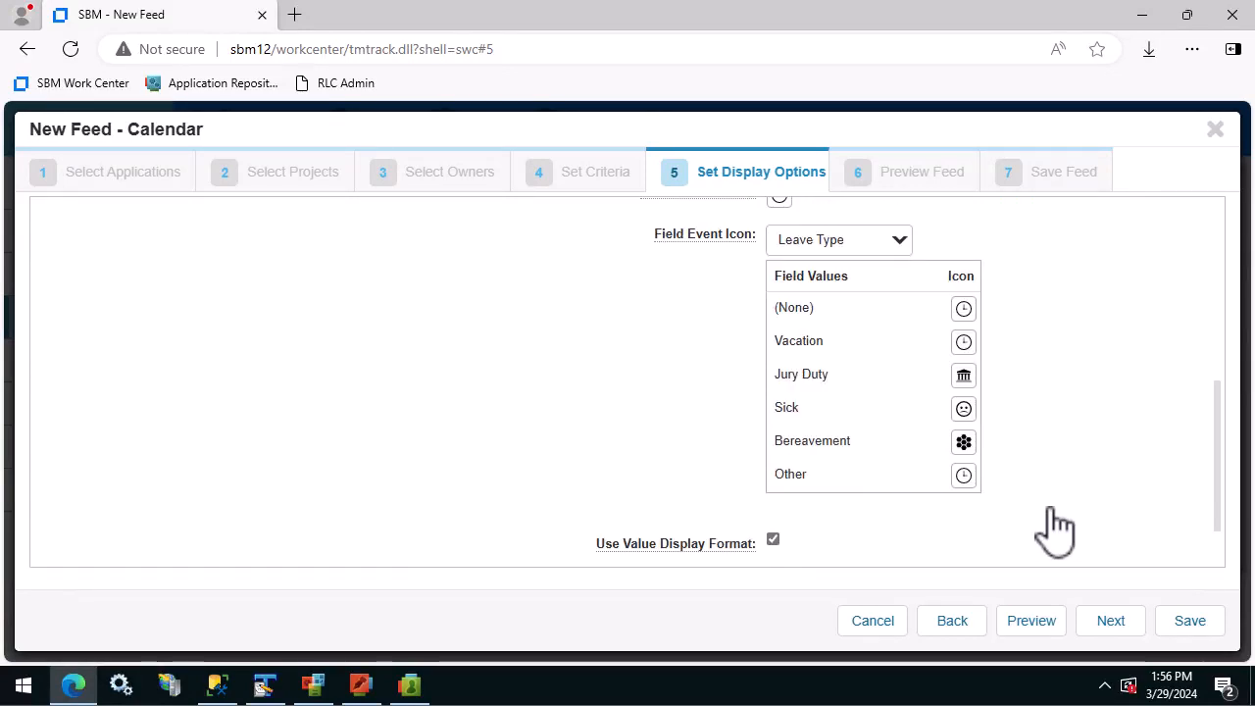
pyautogui.click(1111, 621)
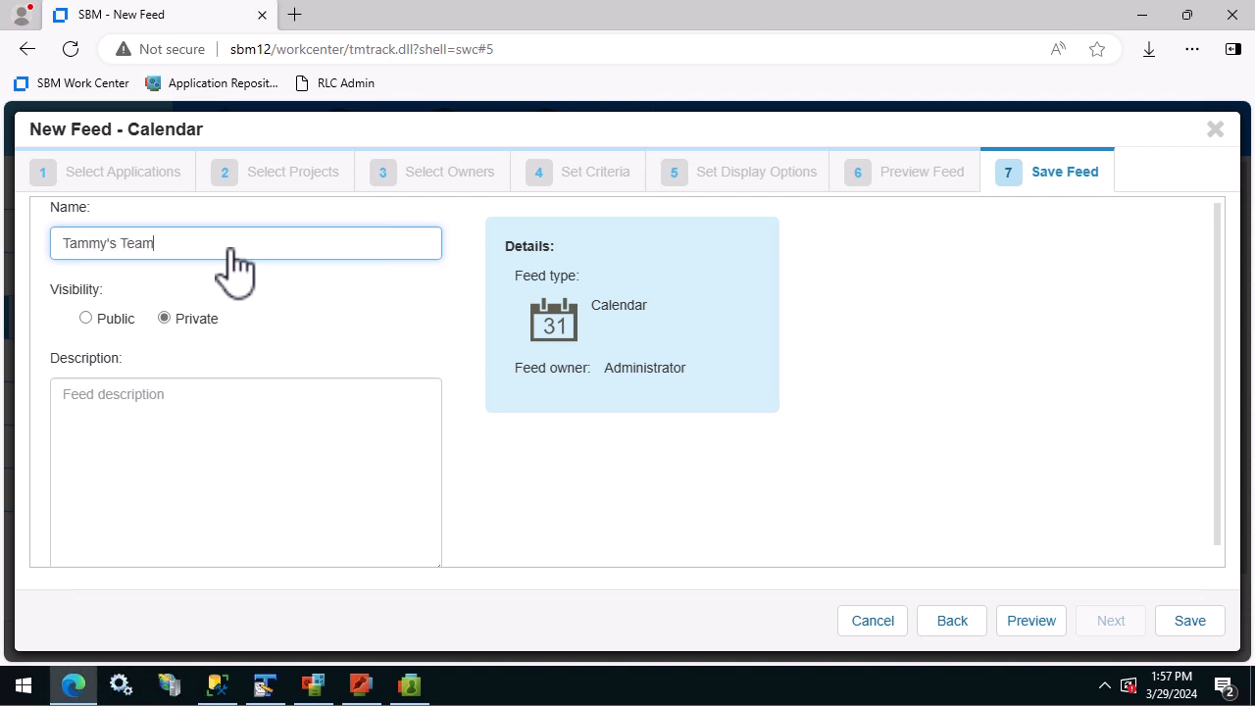
pyautogui.write('ndar')
pyautogui.click(86, 319)
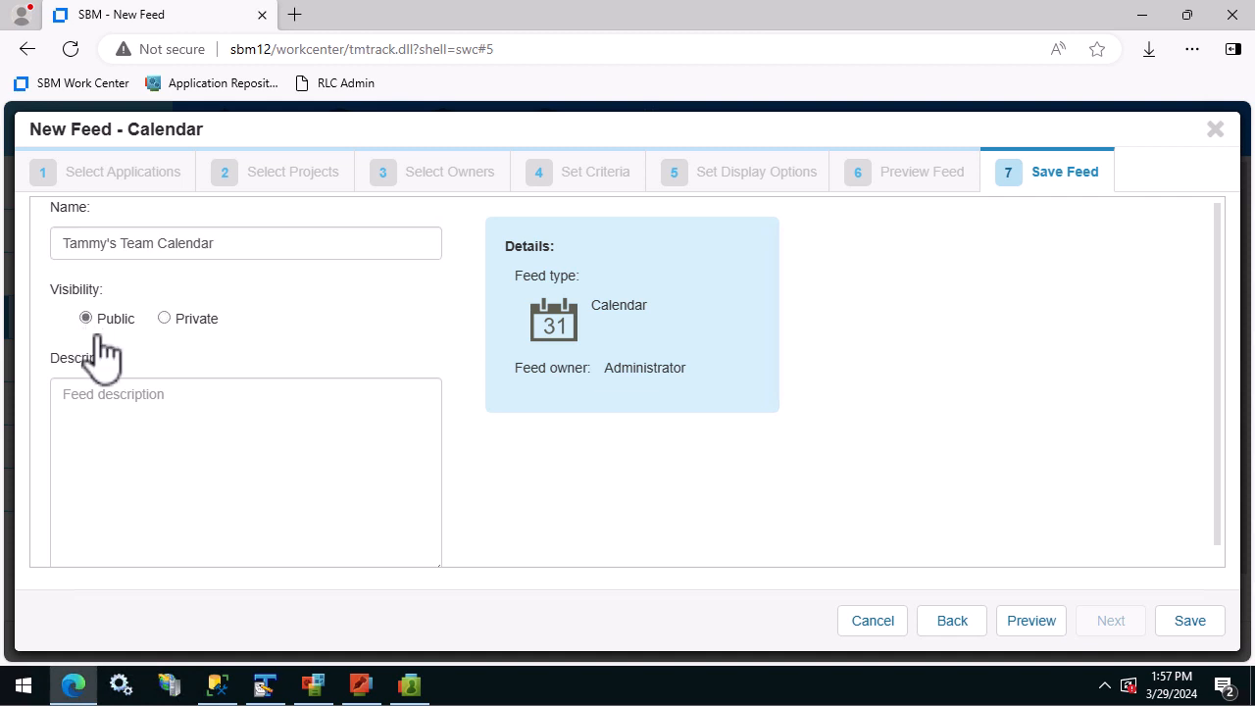
pyautogui.click(1190, 622)
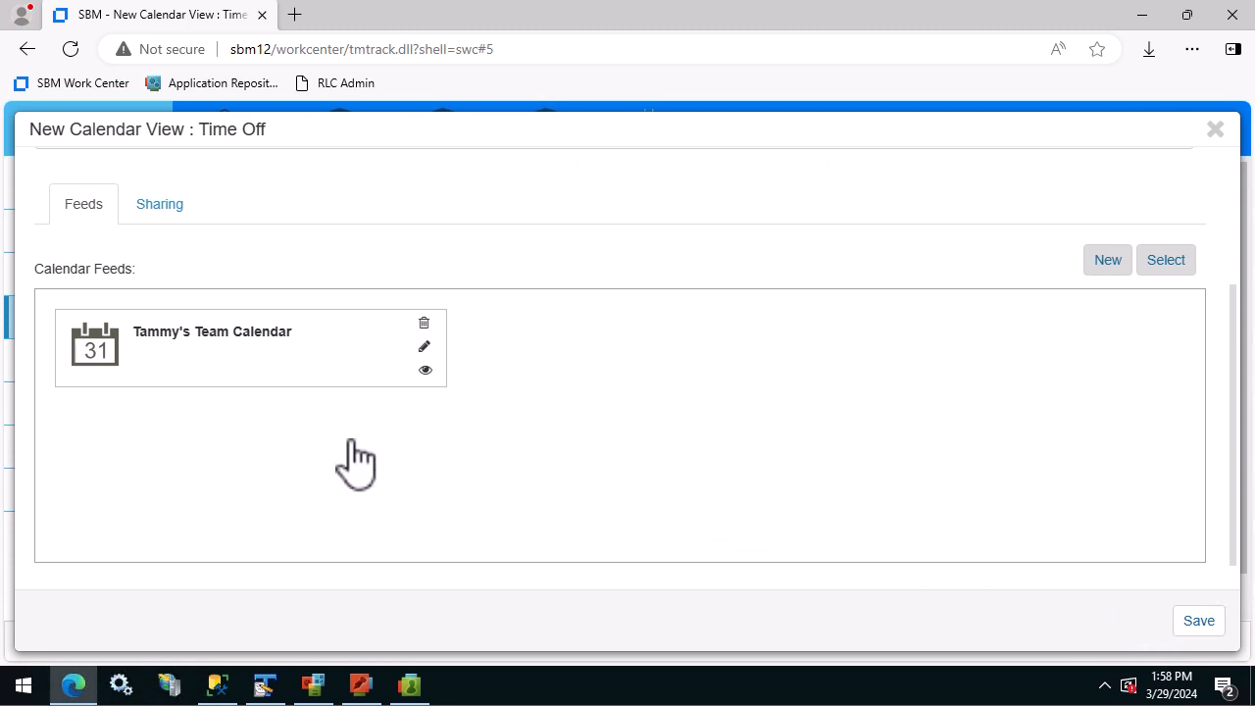
# Step: Start a second new Calendar Feed based on the Employee Time Off application
pyautogui.click(1108, 261)
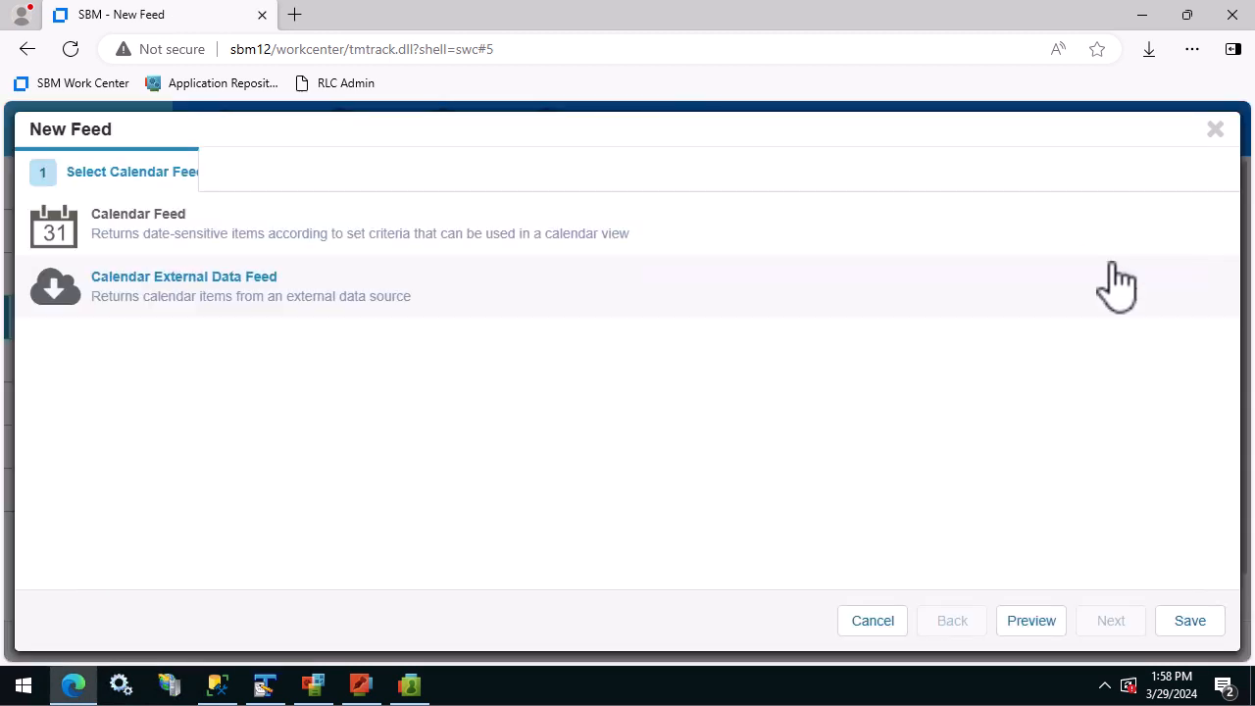
pyautogui.click(132, 238)
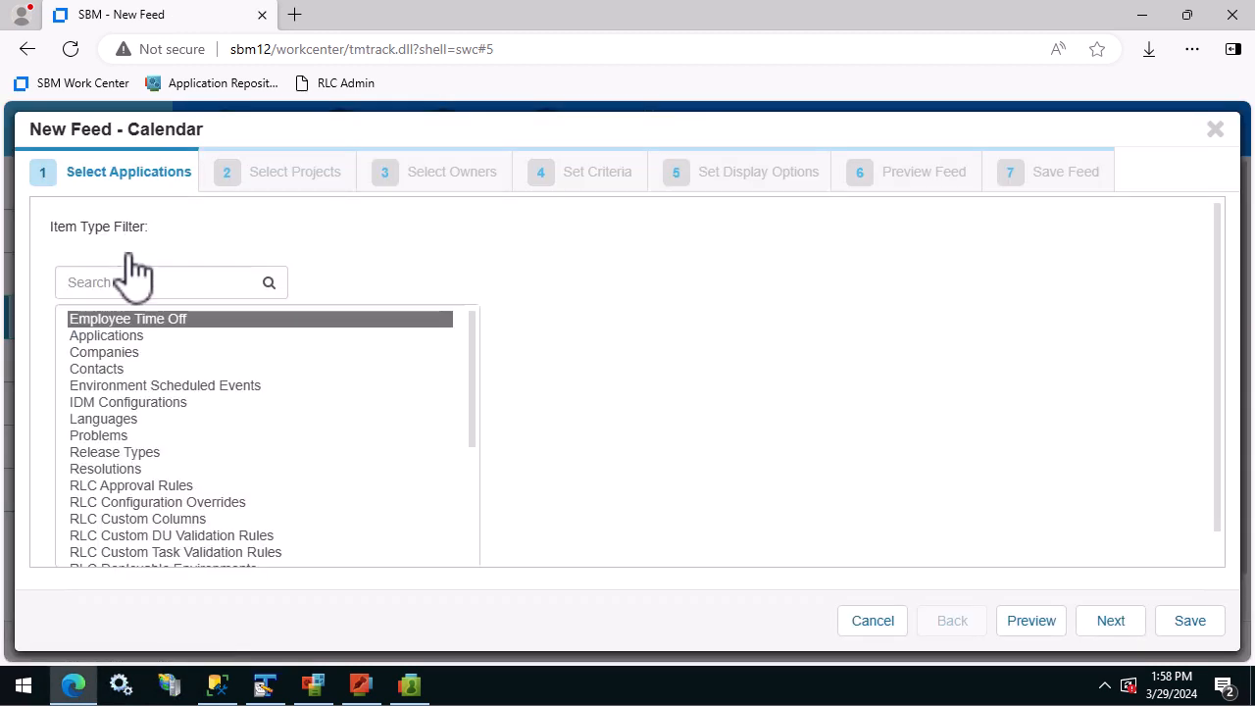
pyautogui.click(1127, 630)
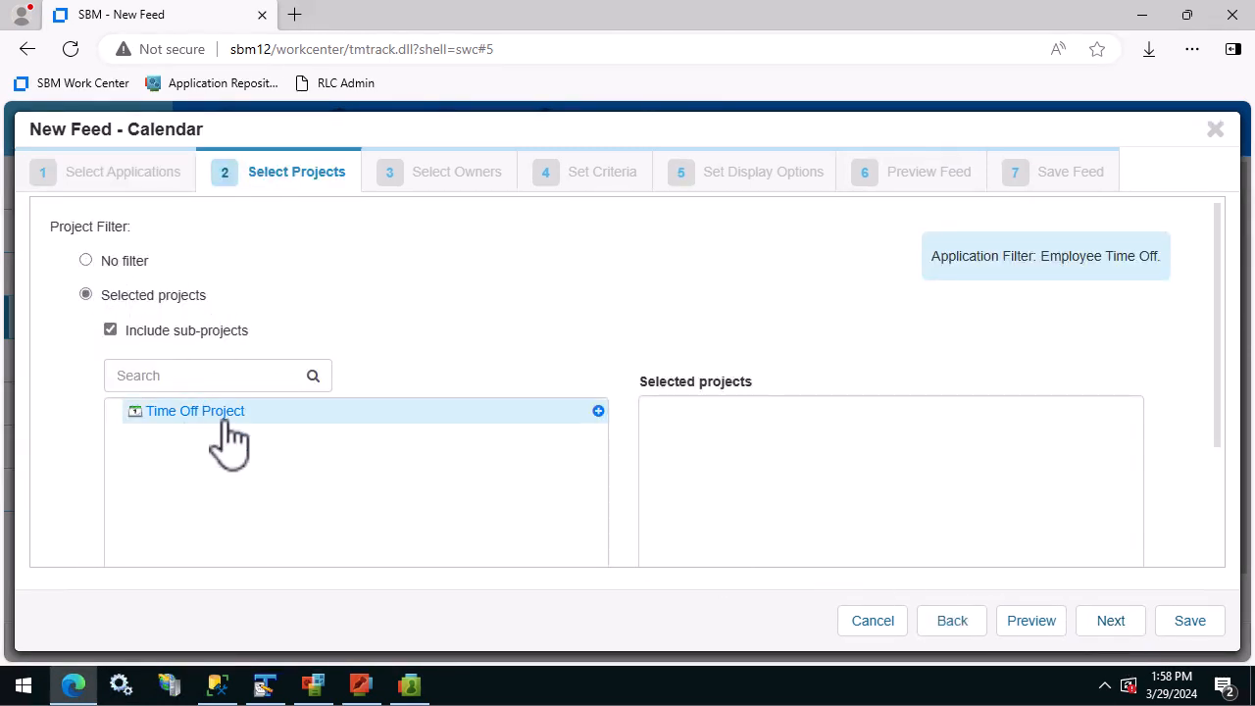
# Step: Limit the second feed to the Time Off Project and set its owner filter to No filter
pyautogui.click(598, 411)
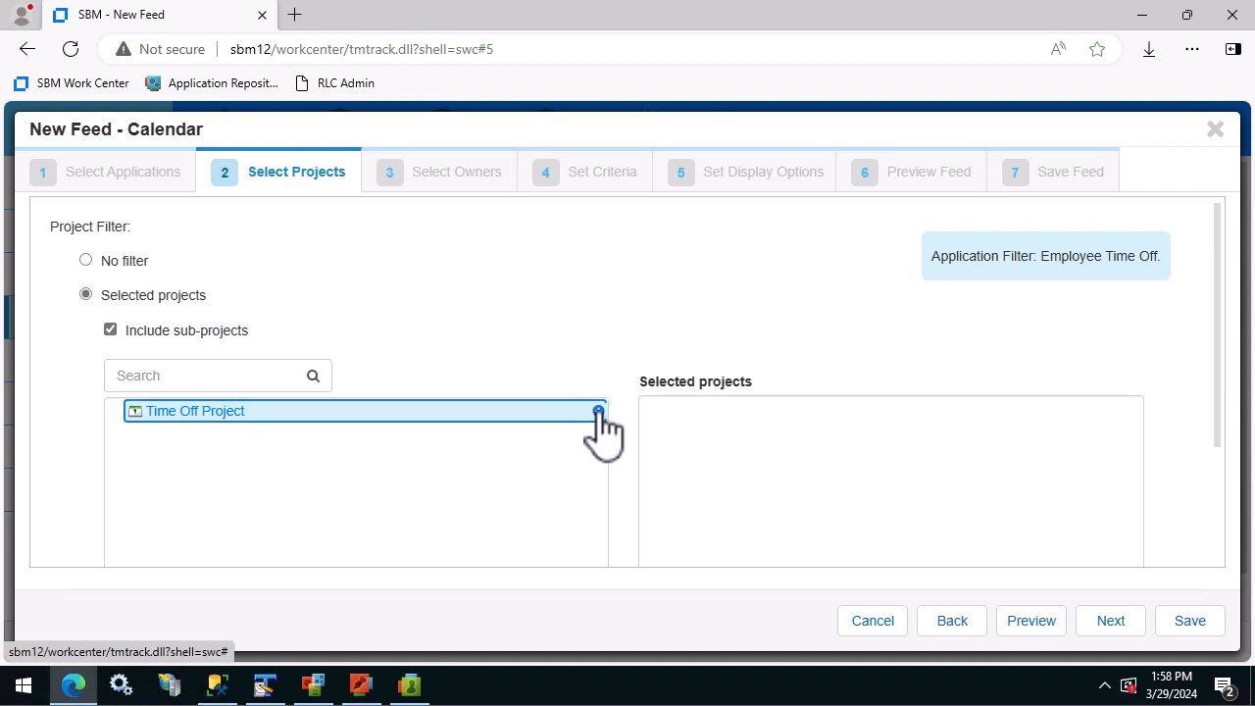
pyautogui.click(1103, 625)
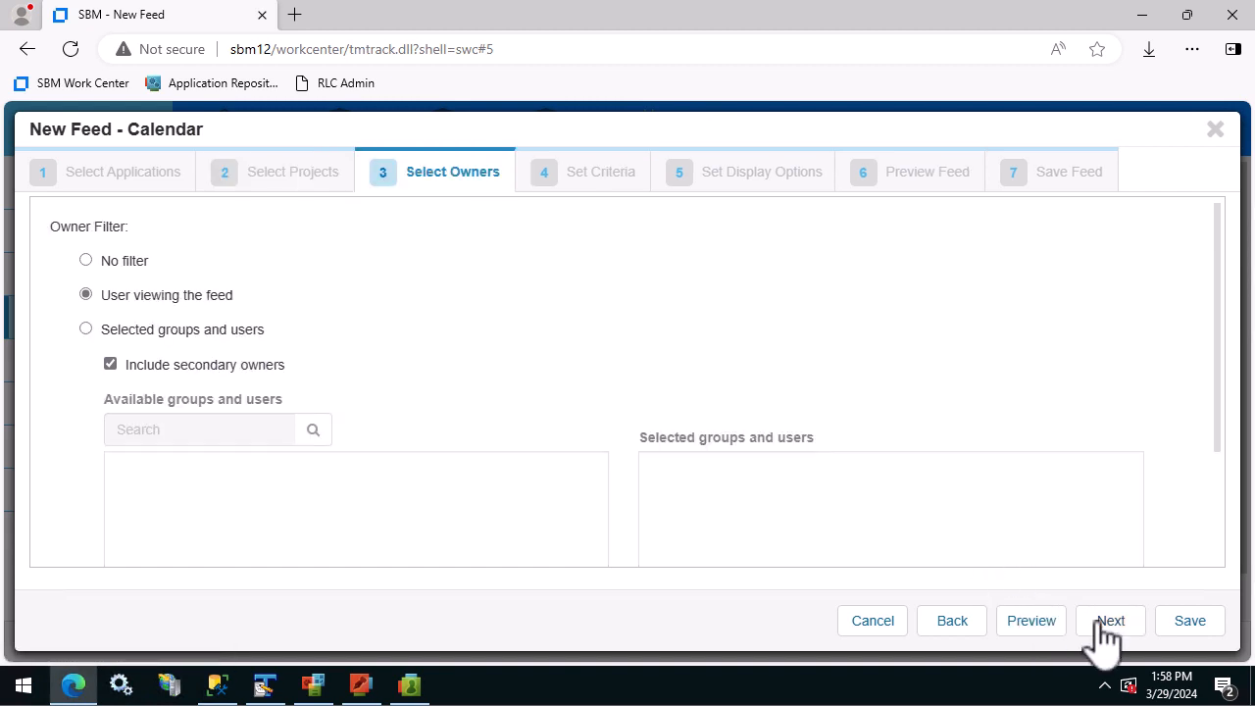
pyautogui.click(86, 261)
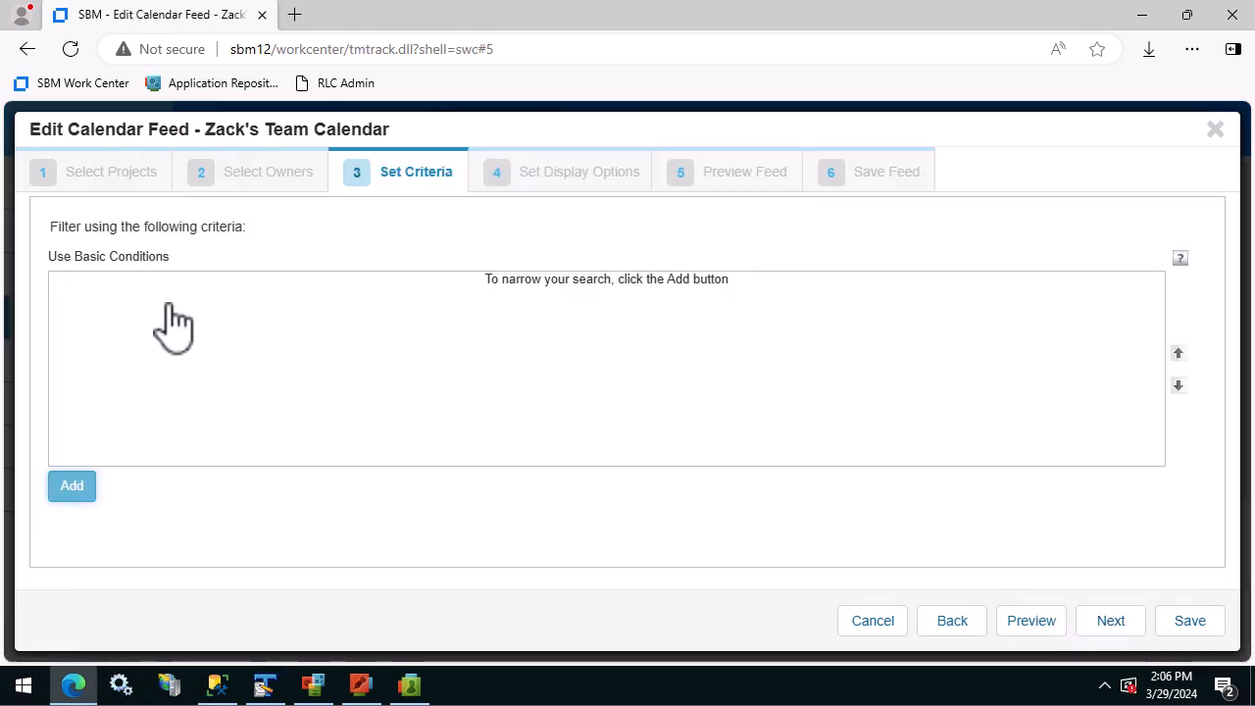
# Step: Add a State criterion with the operator "does not contain any" to the second team's feed
pyautogui.click(72, 487)
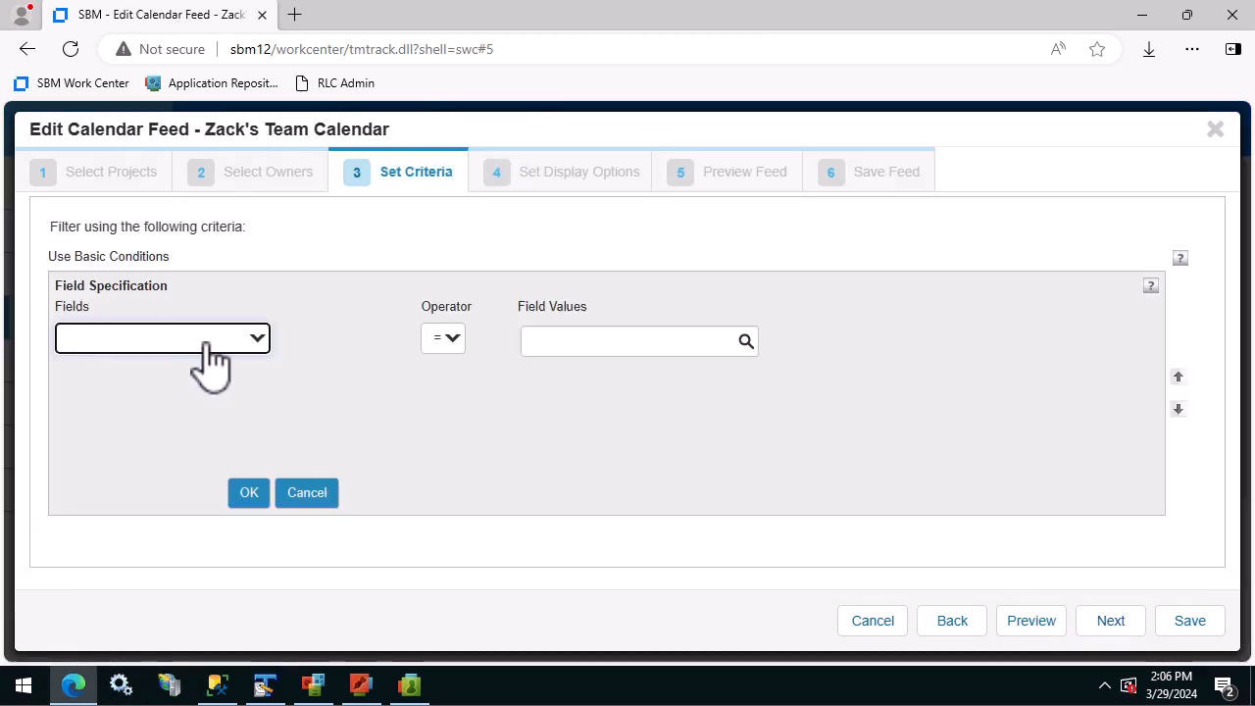
pyautogui.click(199, 359)
pyautogui.press('s')
pyautogui.press('s')
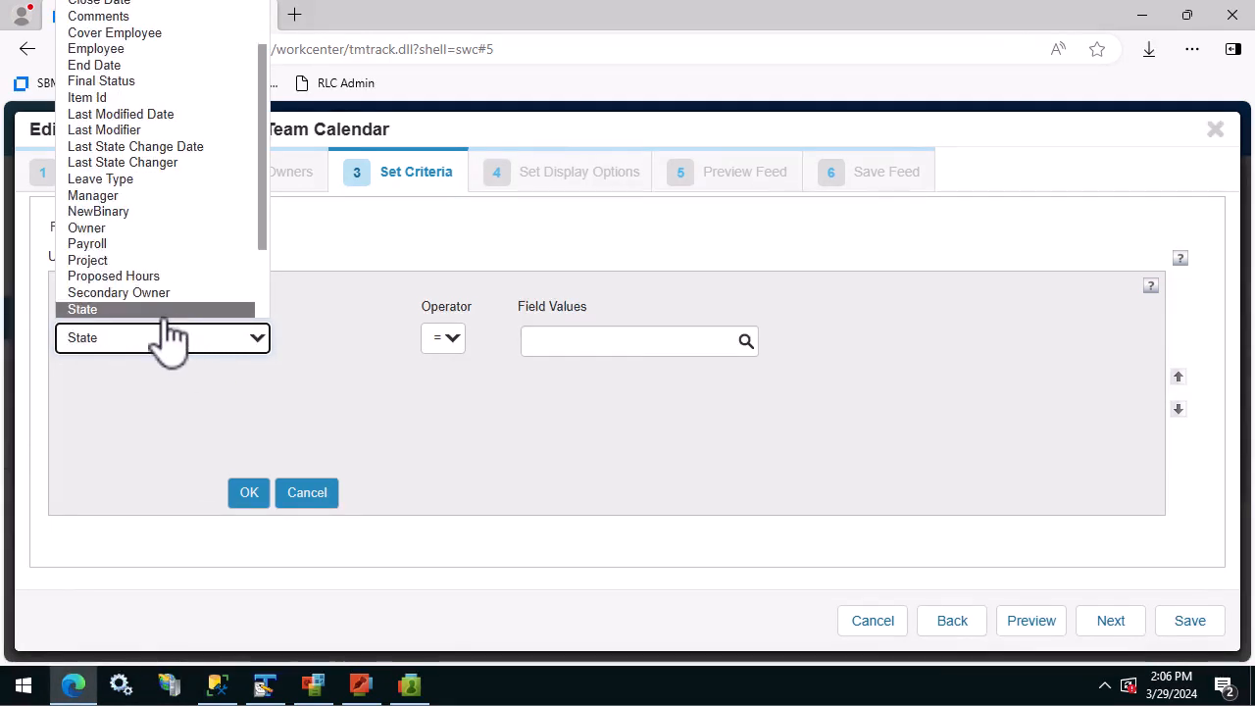
pyautogui.click(162, 312)
pyautogui.click(461, 343)
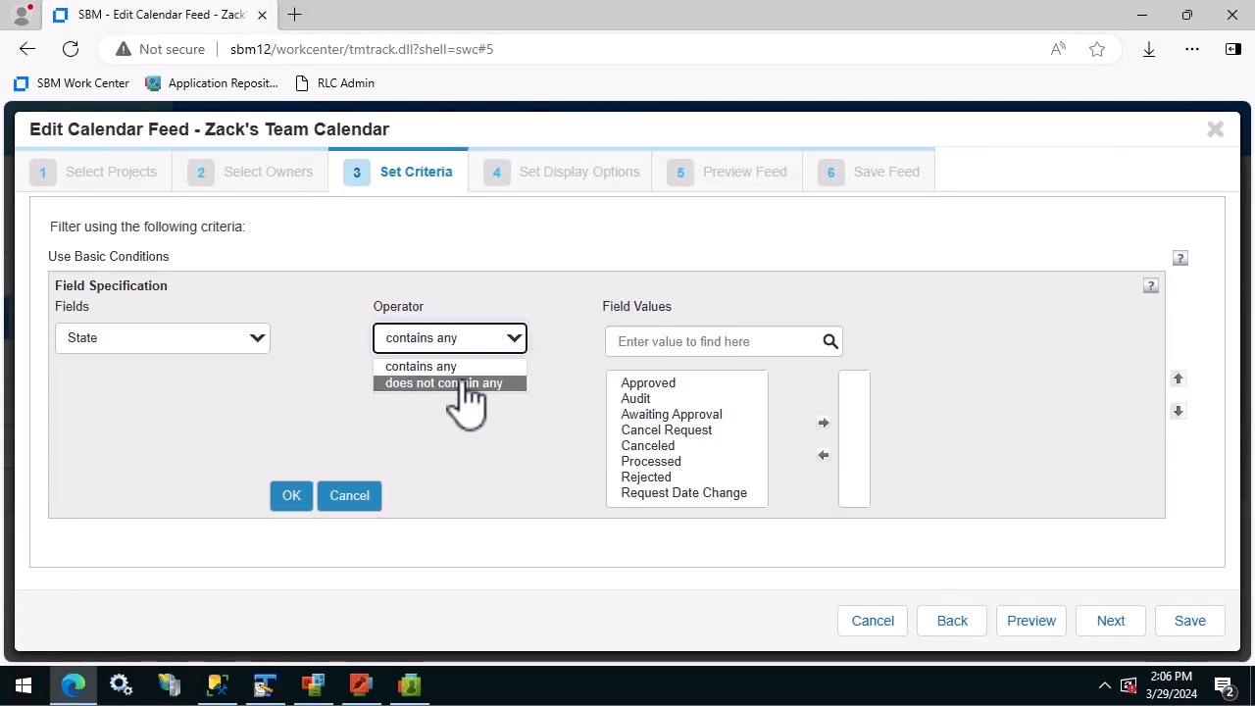
pyautogui.click(466, 382)
# Step: Exclude the states Cancel Request, Canceled and Rejected in the criterion and confirm it
pyautogui.doubleClick(696, 431)
pyautogui.doubleClick(688, 446)
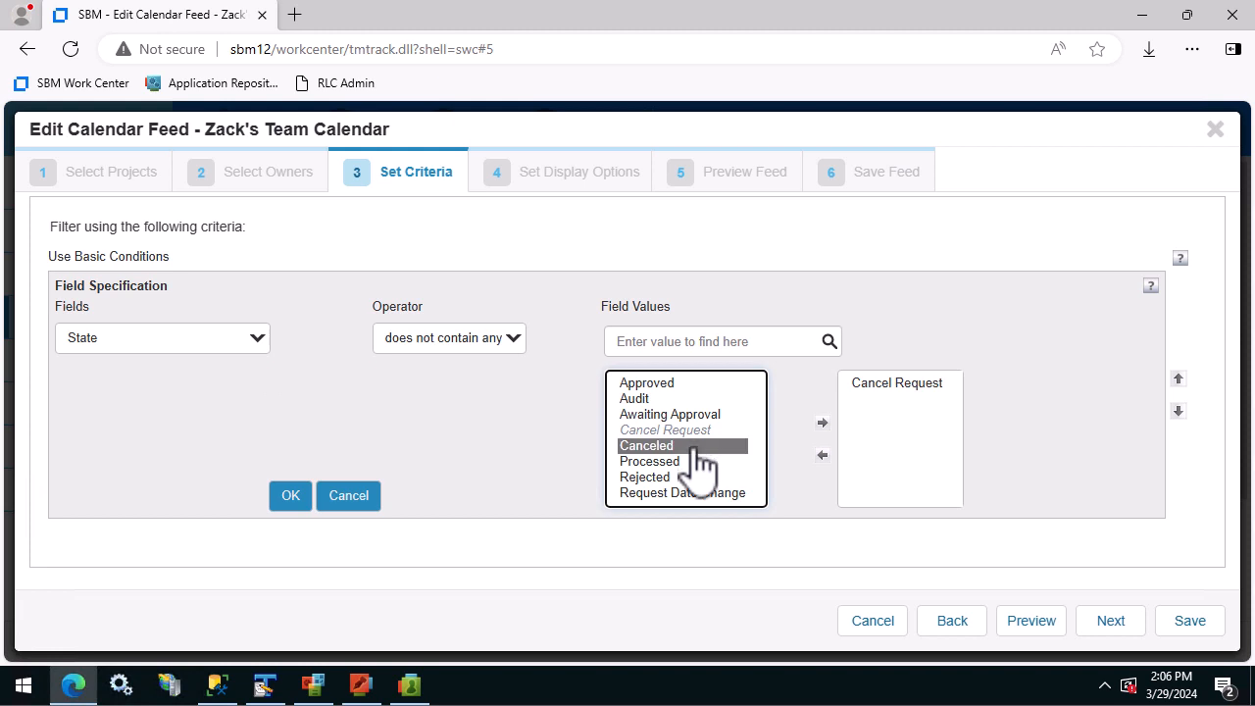
pyautogui.doubleClick(686, 478)
pyautogui.click(294, 498)
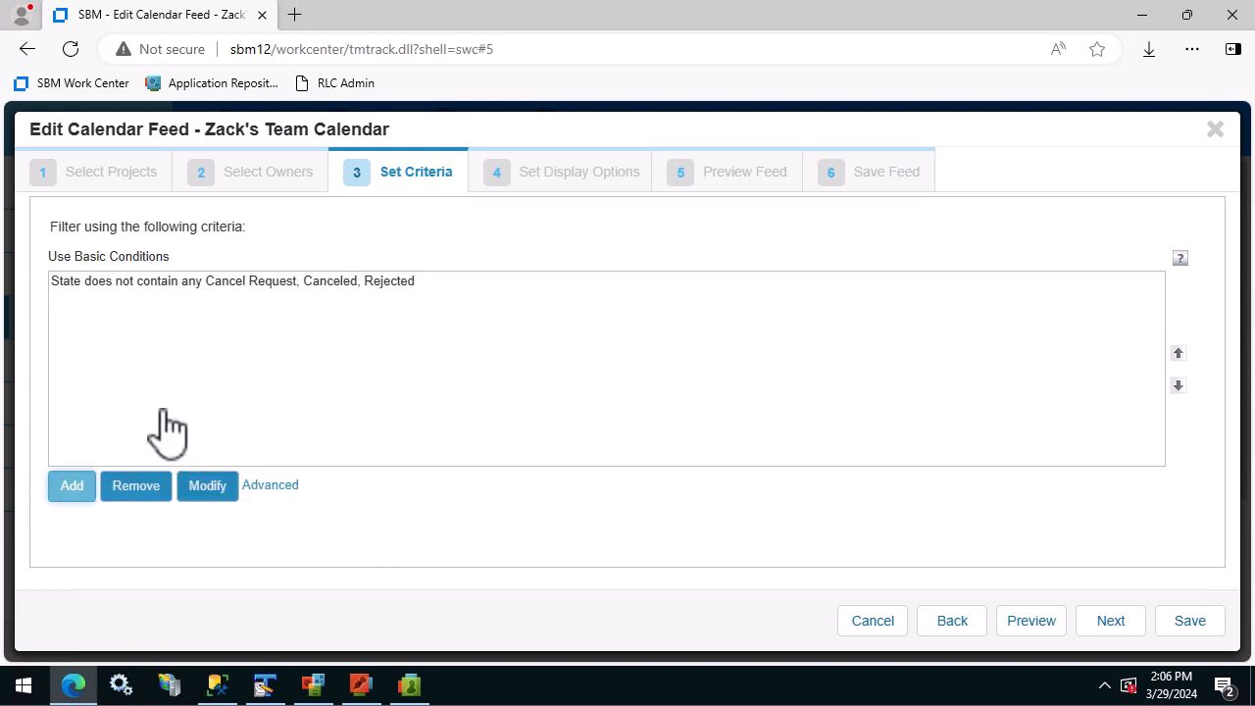
# Step: Add a Manager criterion with the operator "contains any", select the second team's IT manager as its value and confirm it
pyautogui.click(74, 486)
pyautogui.click(167, 363)
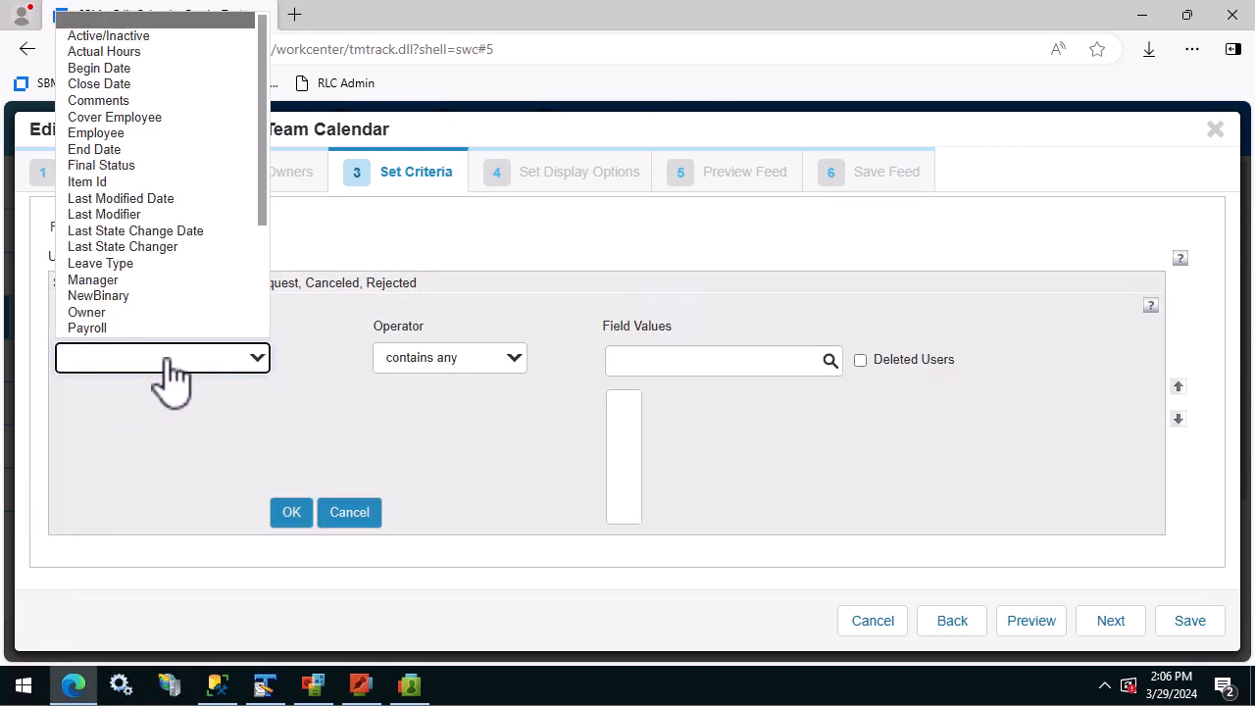
pyautogui.press('m')
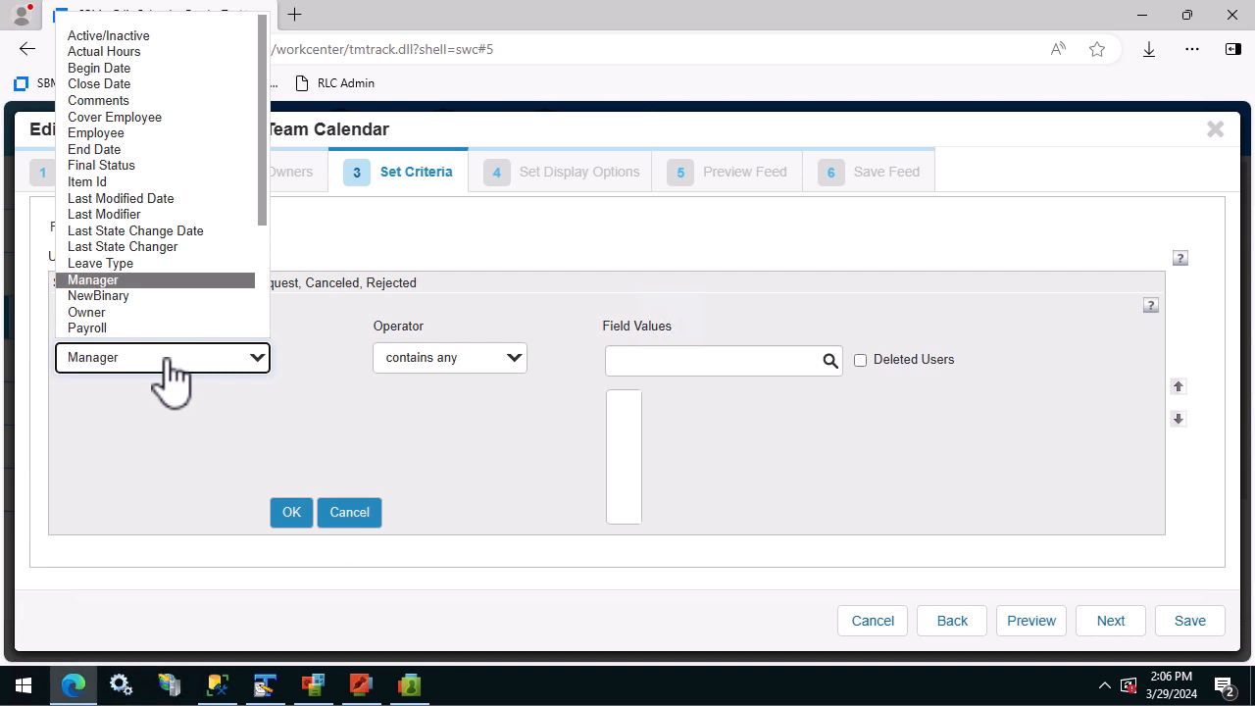
pyautogui.click(162, 281)
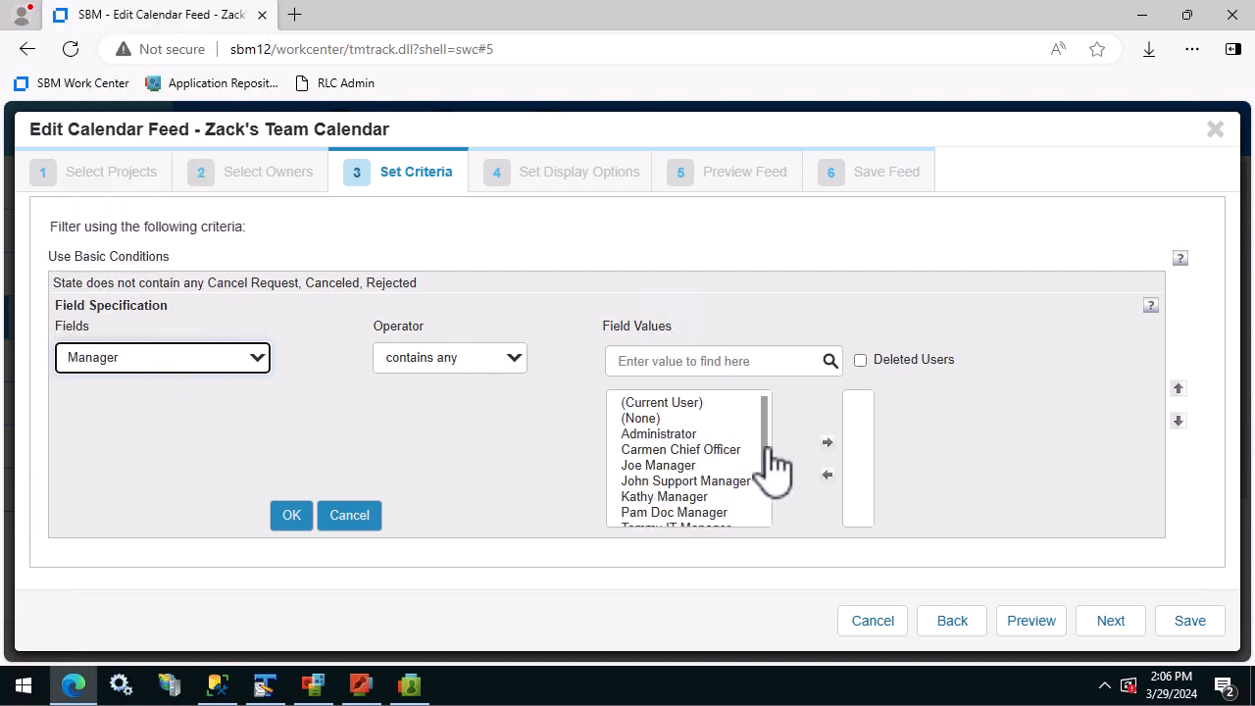
pyautogui.moveTo(764, 455); pyautogui.dragTo(719, 526)
pyautogui.click(716, 512)
pyautogui.doubleClick(716, 513)
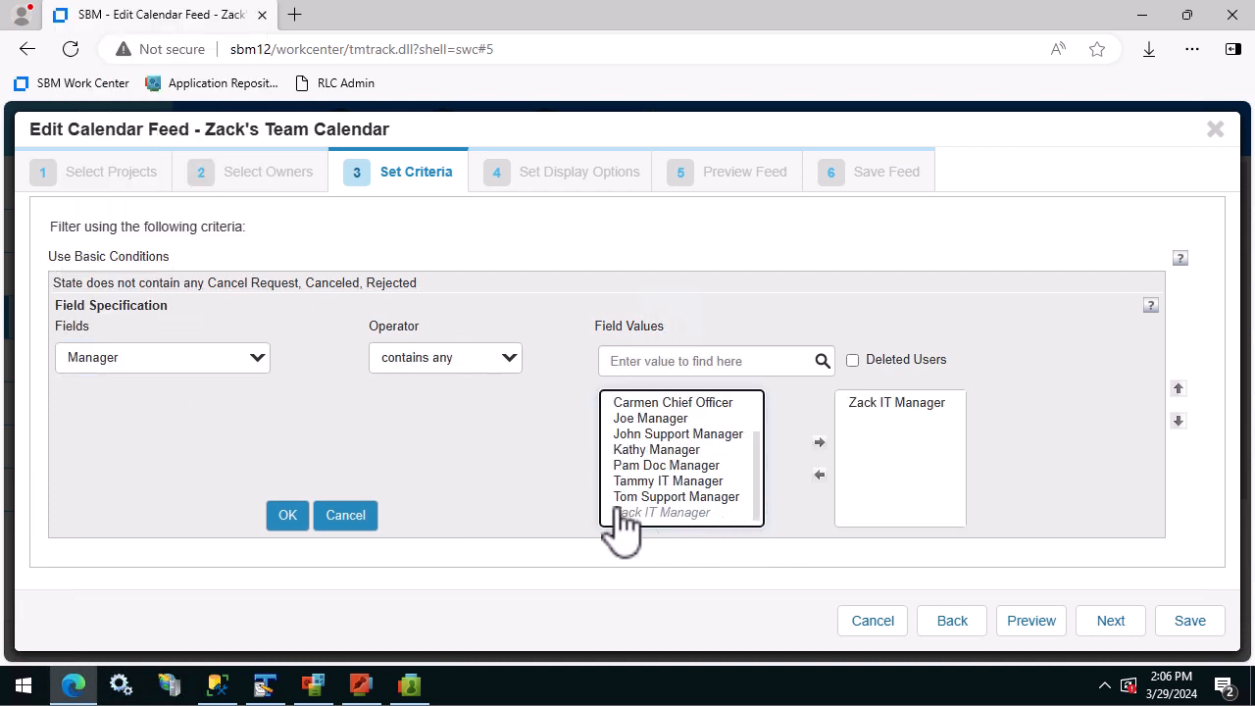
pyautogui.click(292, 515)
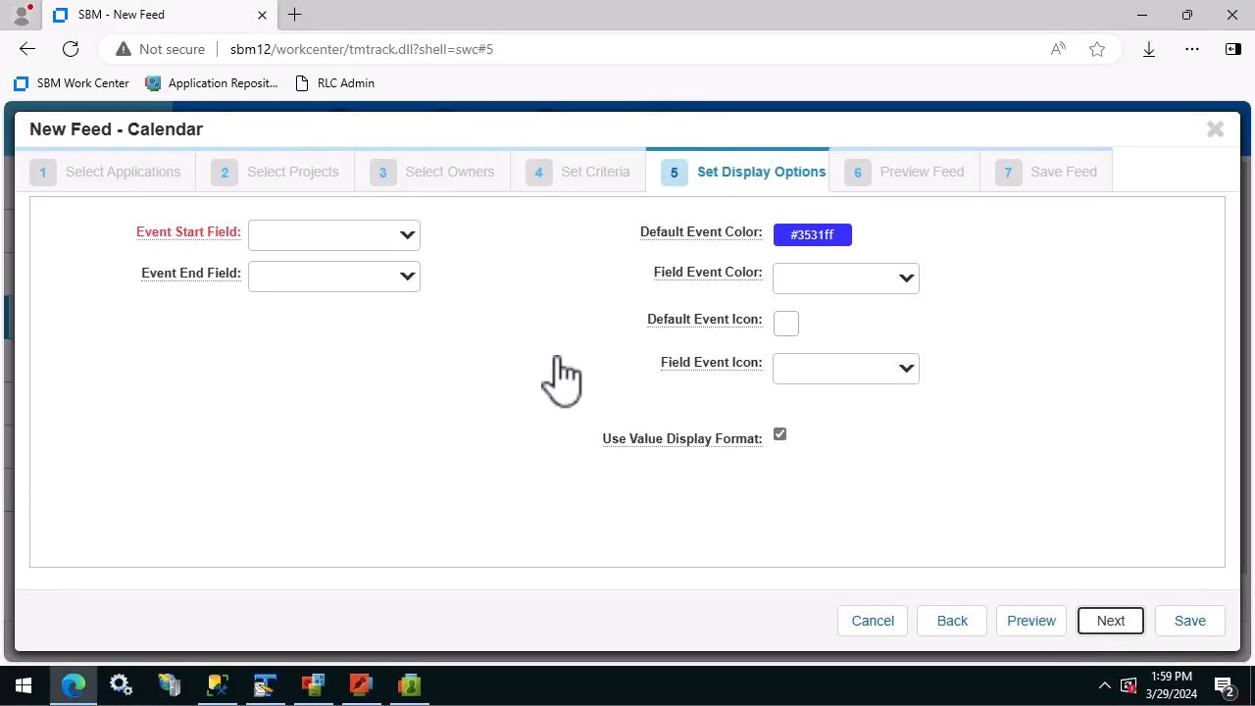
# Step: Use Begin Date as the feed's event start field and End Date as its event end field
pyautogui.click(397, 257)
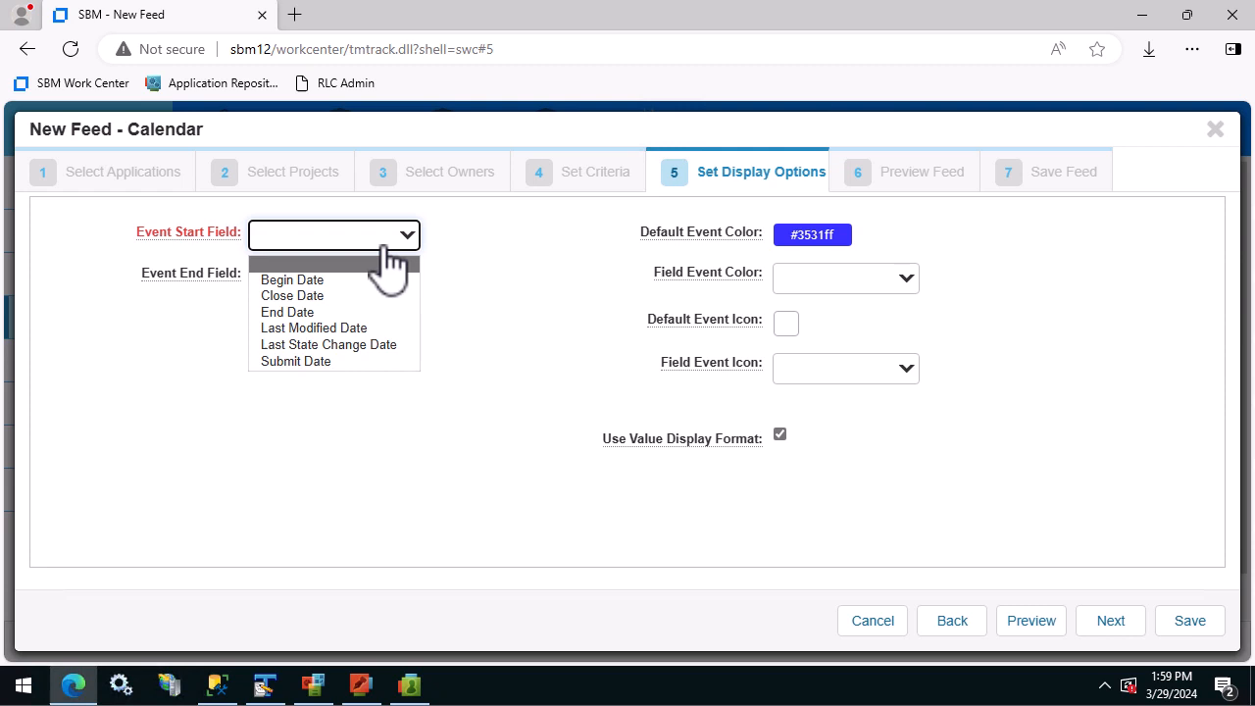
pyautogui.click(331, 280)
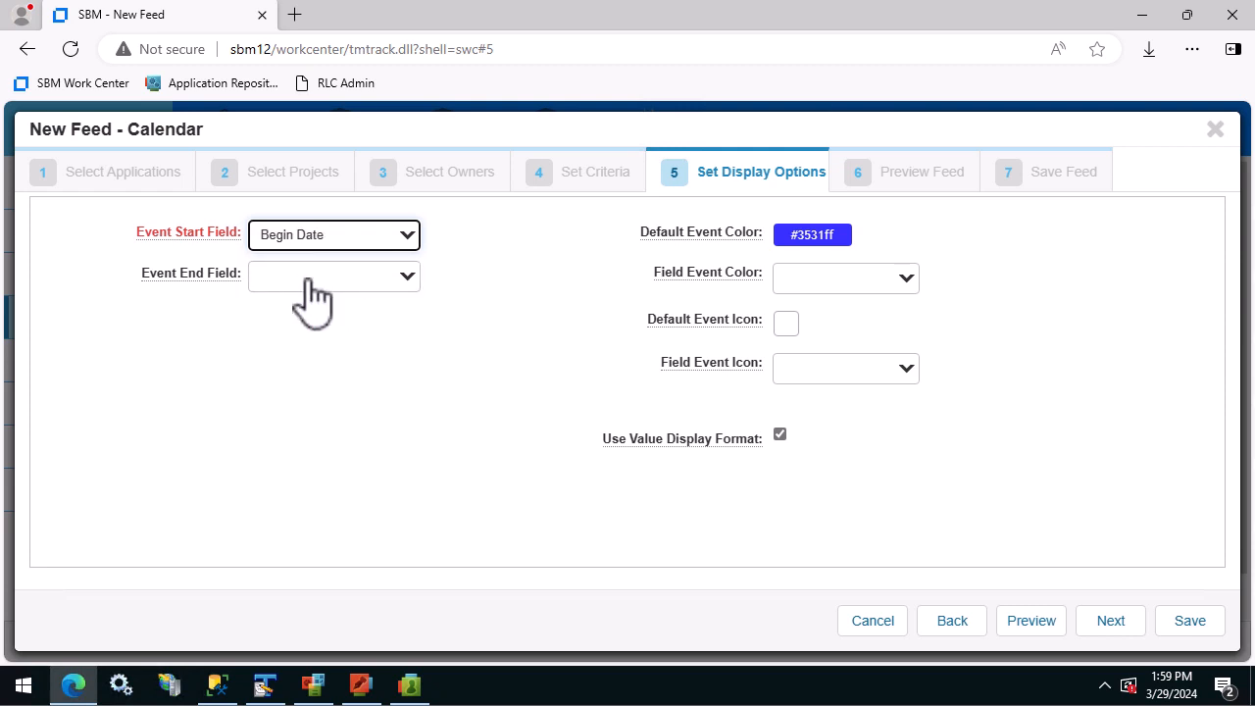
pyautogui.click(311, 277)
pyautogui.click(312, 354)
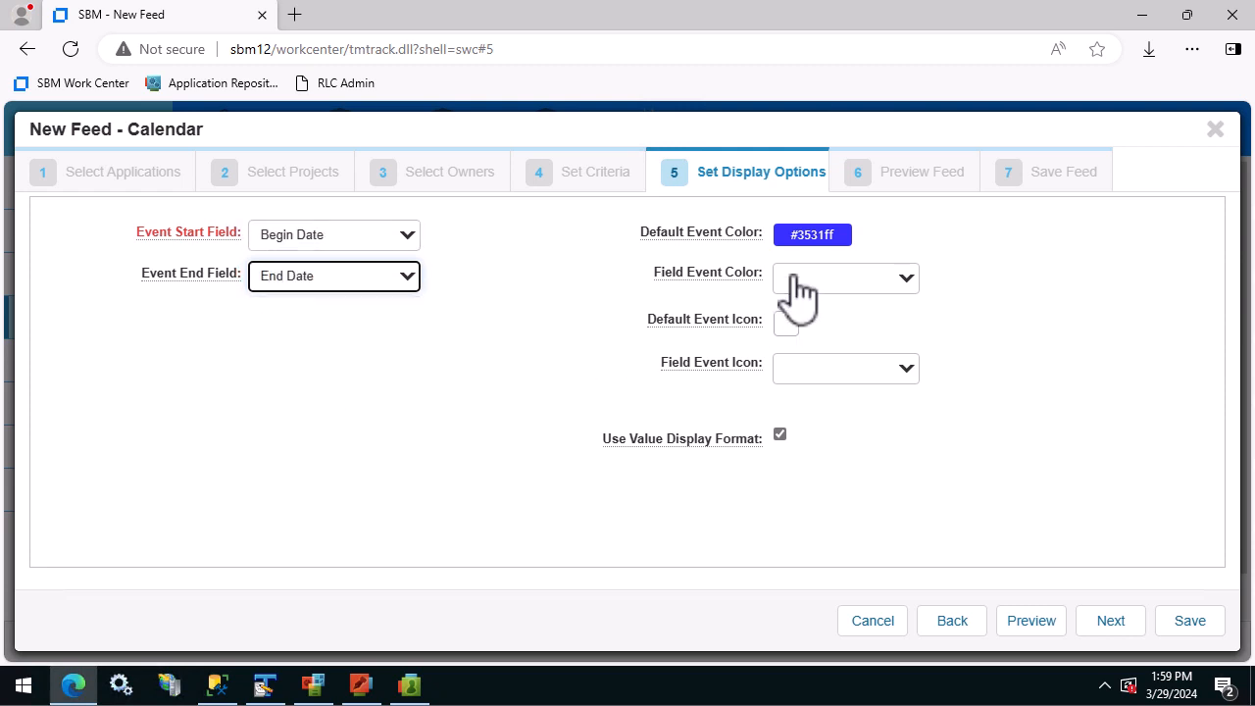
# Step: Set the feed's default event color to #3166ff
pyautogui.click(818, 241)
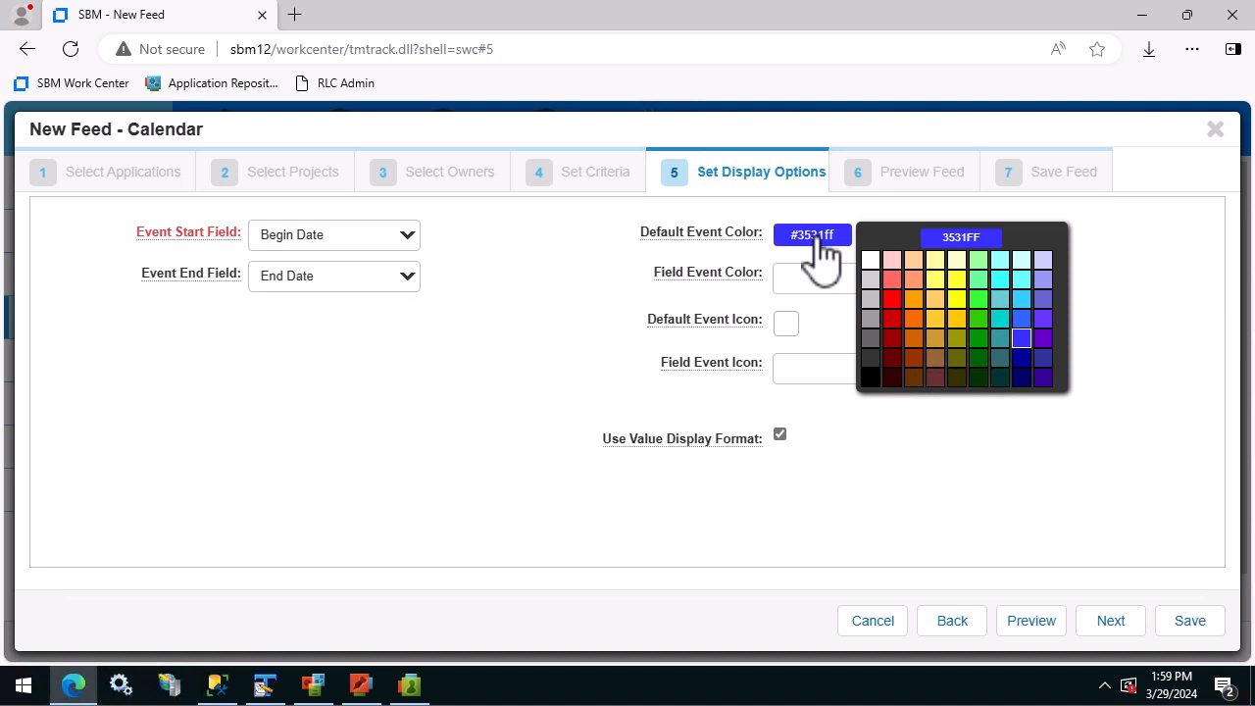
pyautogui.click(1021, 319)
pyautogui.click(876, 271)
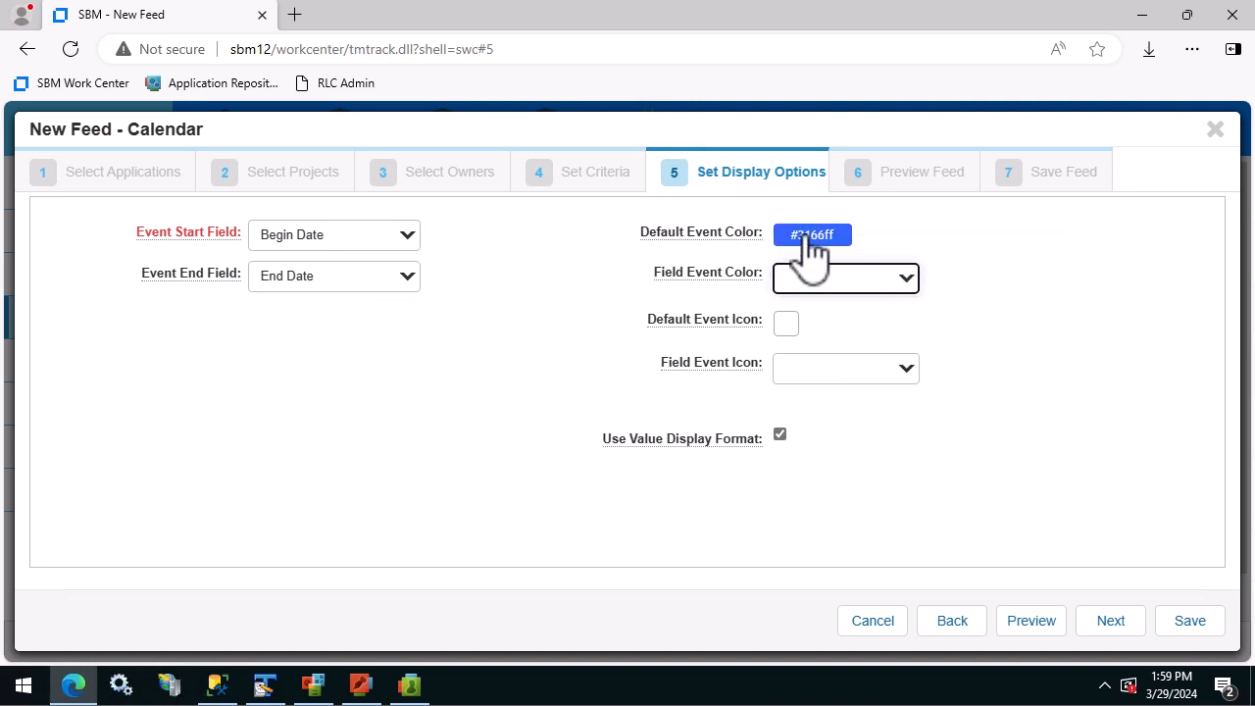
# Step: Color the events by State and give the Awaiting Approval state the color #ffcc67
pyautogui.click(907, 278)
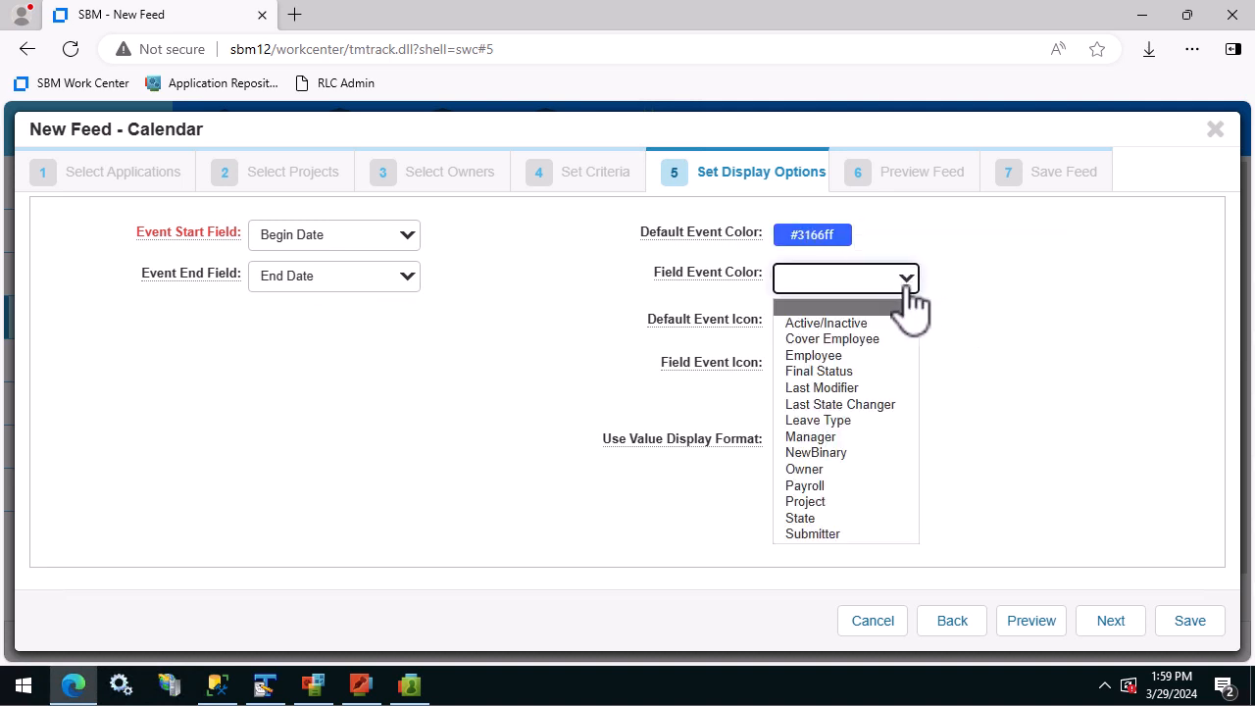
pyautogui.click(806, 522)
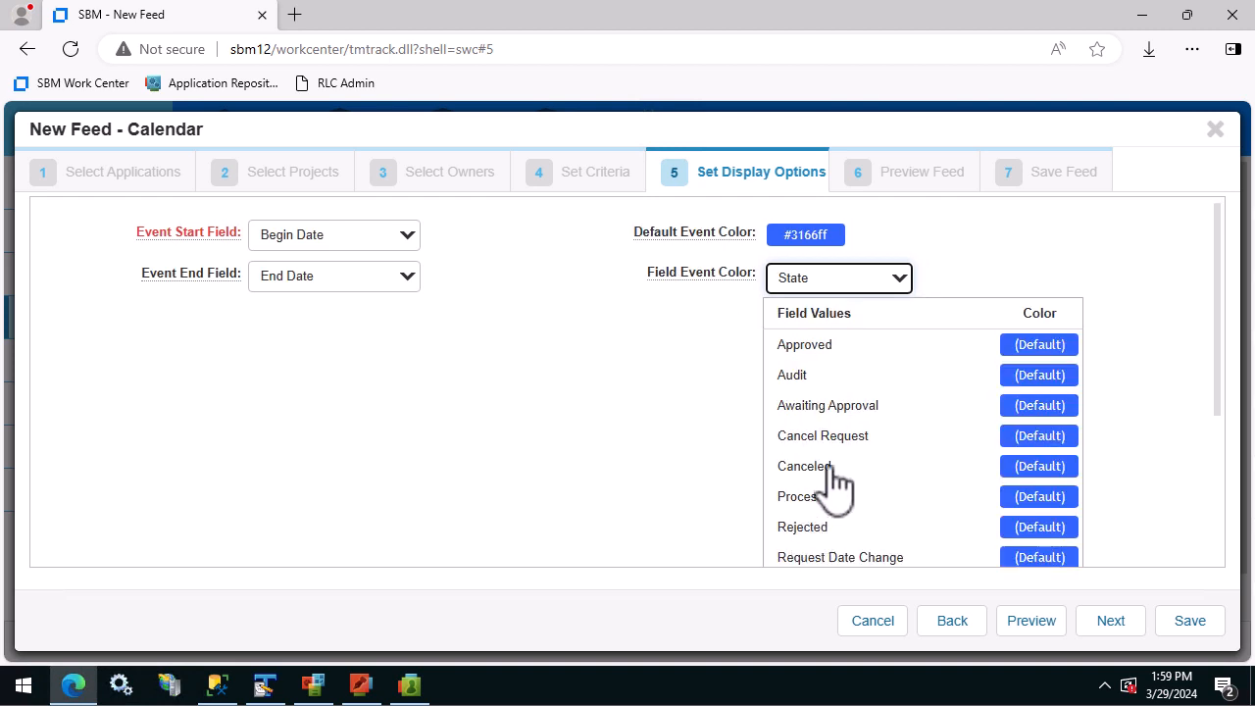
pyautogui.click(1037, 404)
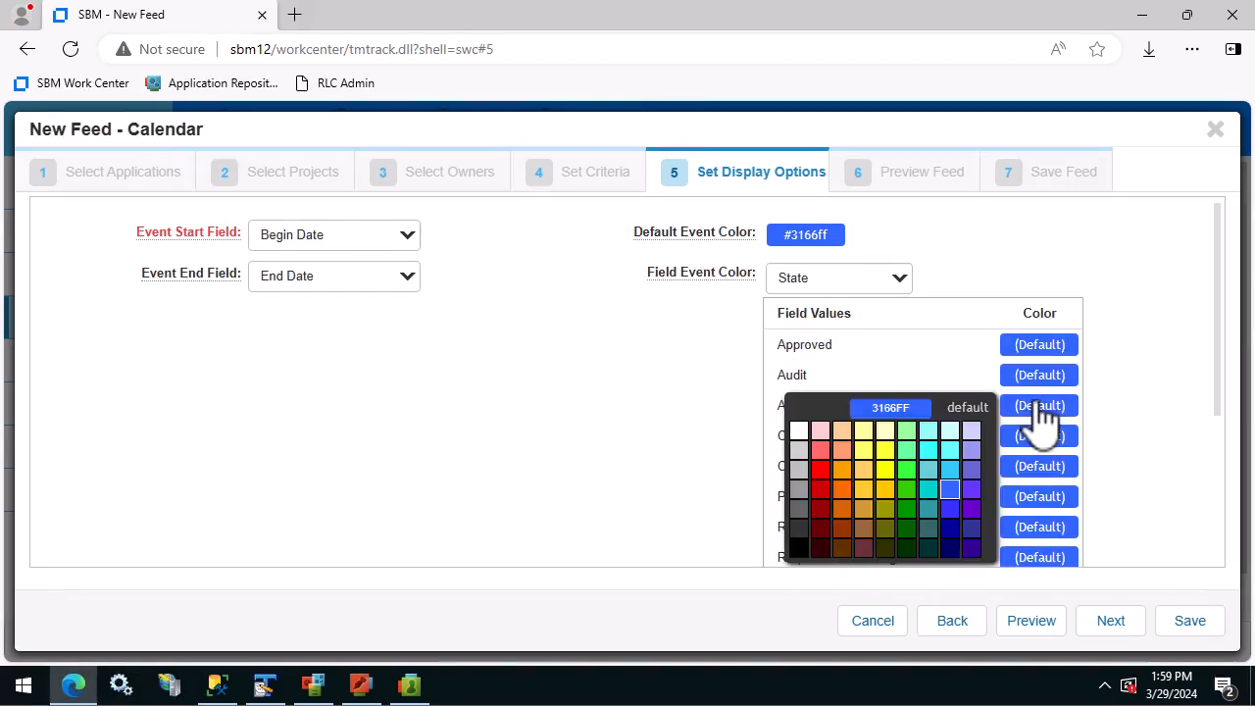
pyautogui.click(863, 471)
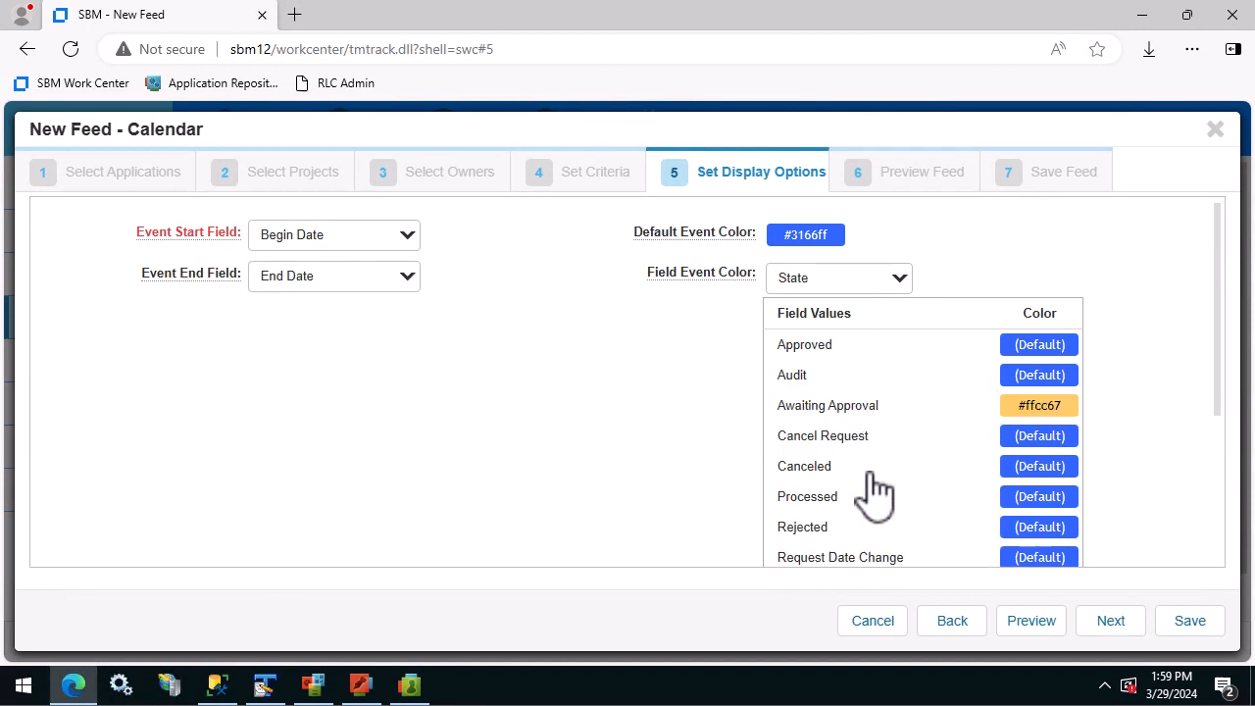
# Step: Choose the clock as the default event icon and base the field event icons on Leave Type
pyautogui.scroll(-5, 876, 494)
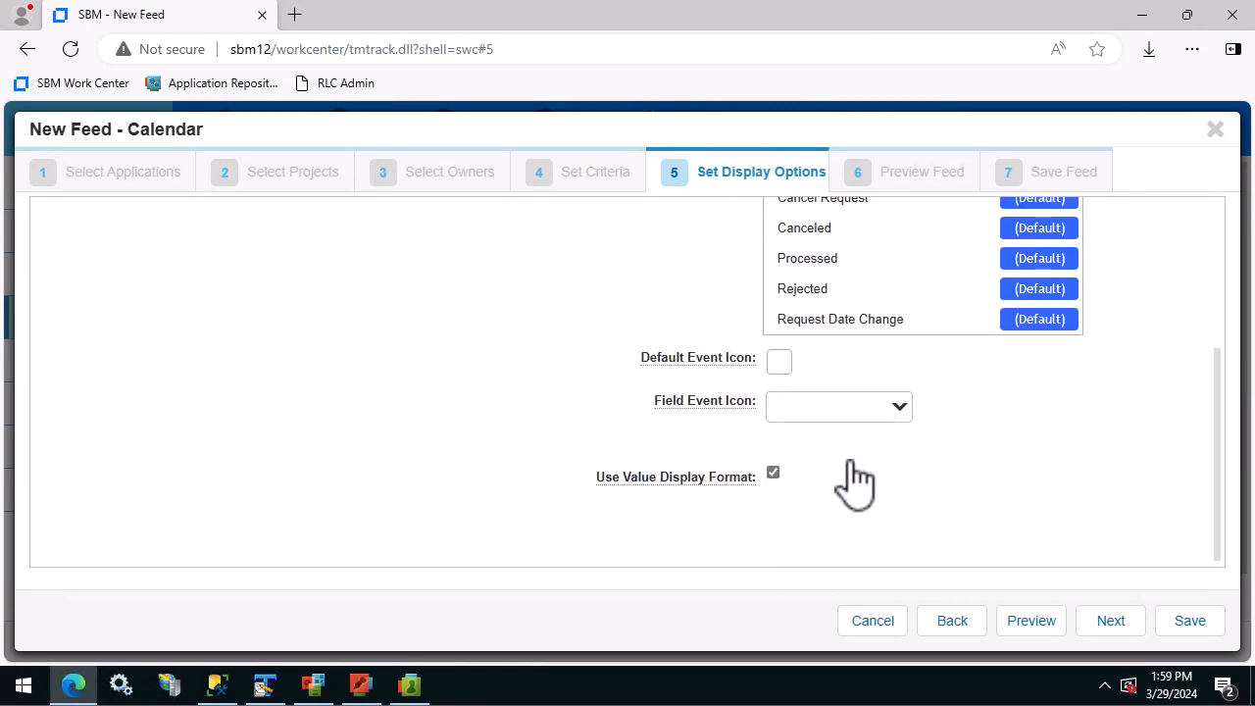
pyautogui.click(780, 363)
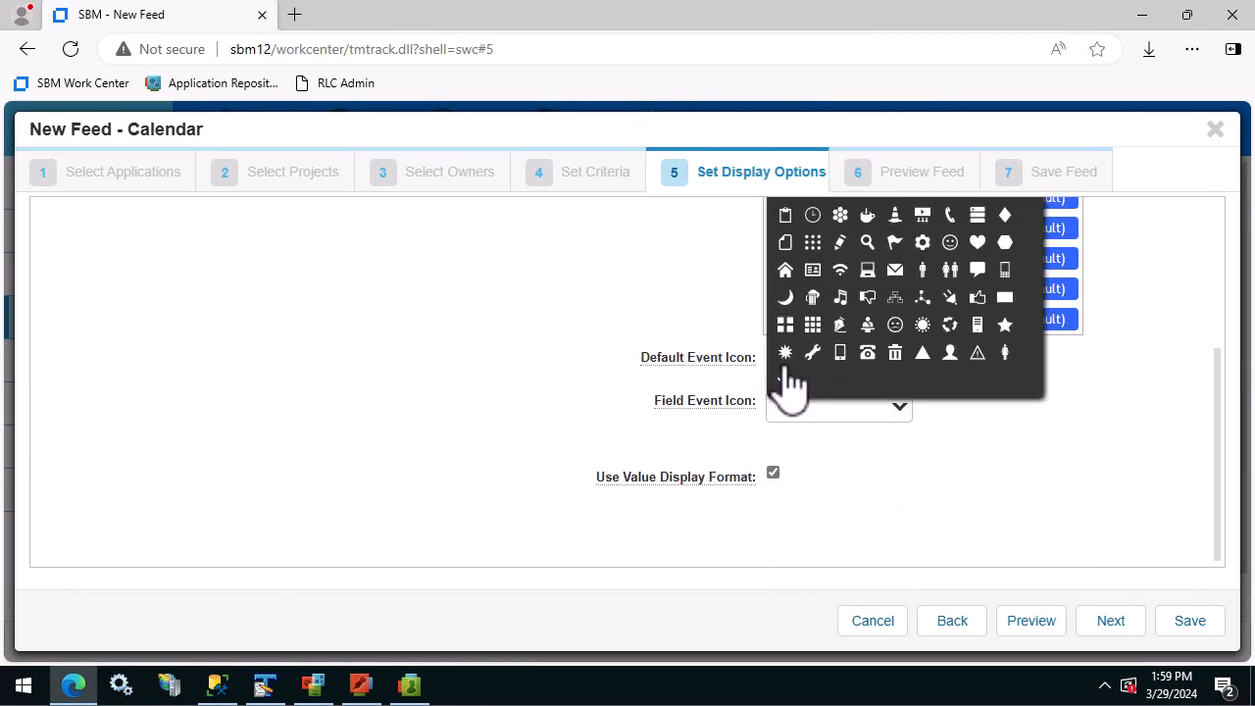
pyautogui.click(815, 223)
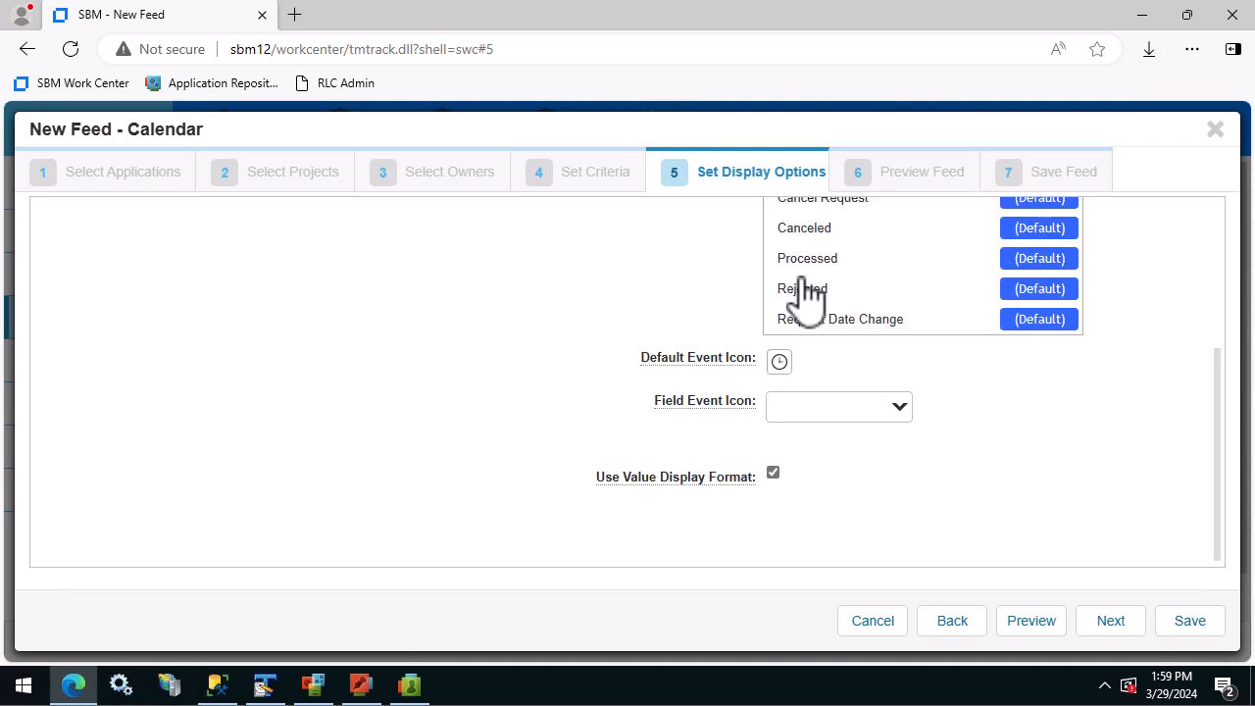
pyautogui.click(876, 412)
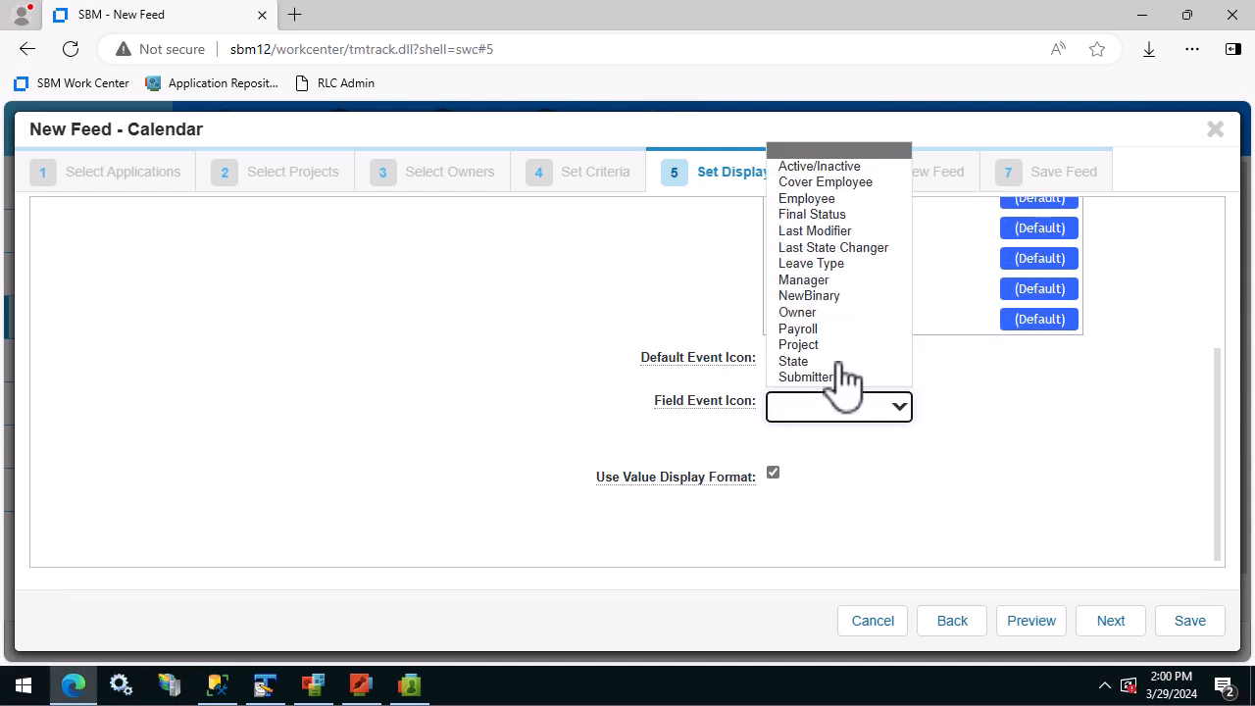
pyautogui.click(838, 267)
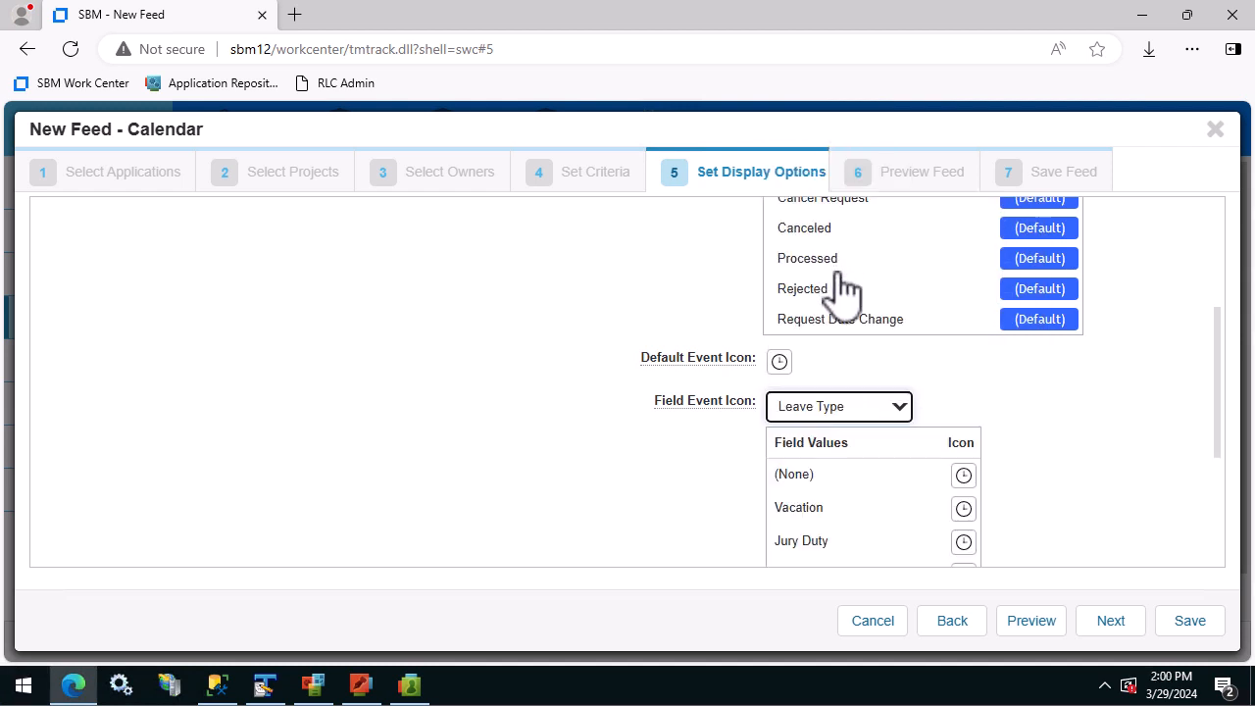
# Step: Assign the columned building icon to Jury Duty, the unhappy face to Sick and the flower to Bereavement
pyautogui.scroll(-1, 1088, 476)
pyautogui.scroll(-1, 1091, 478)
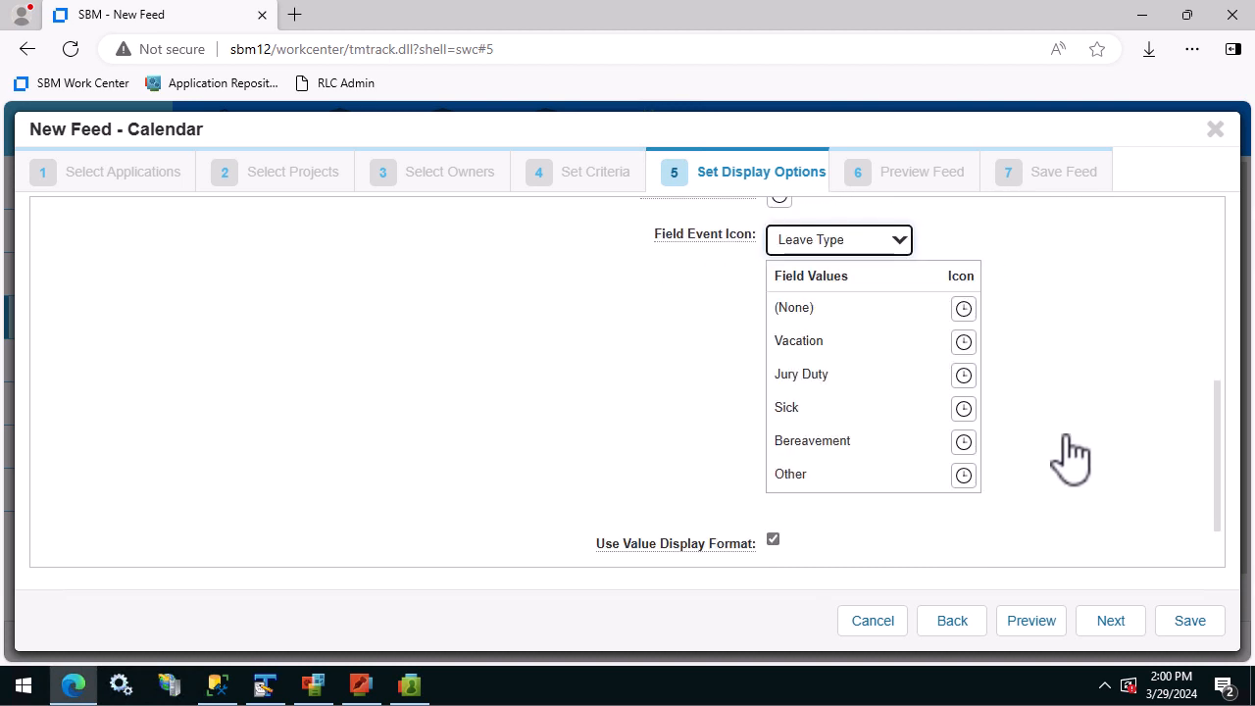
pyautogui.click(964, 374)
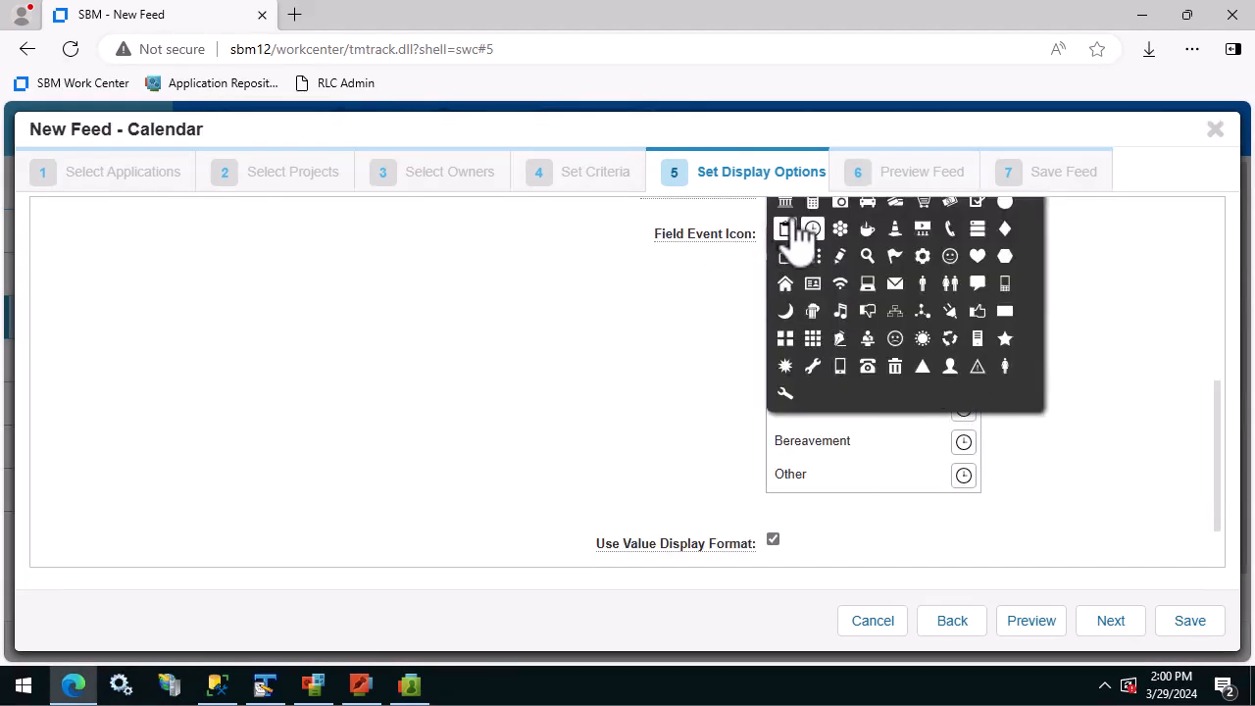
pyautogui.click(785, 203)
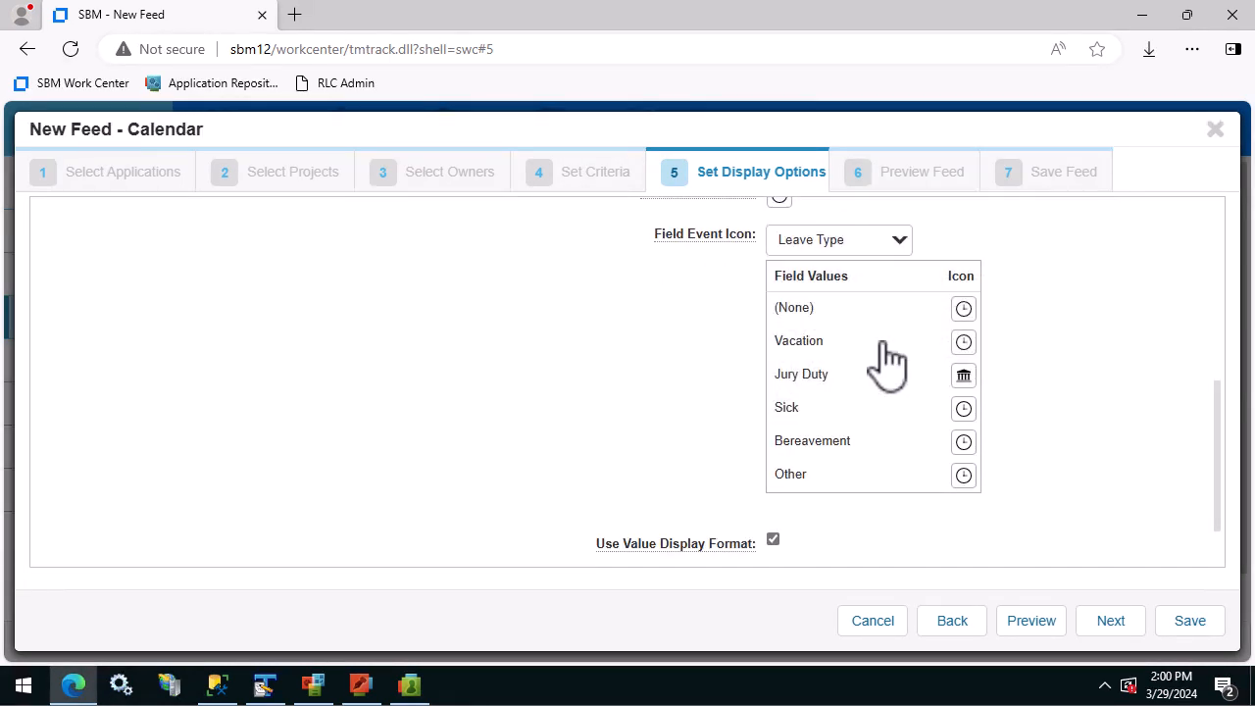
pyautogui.click(965, 409)
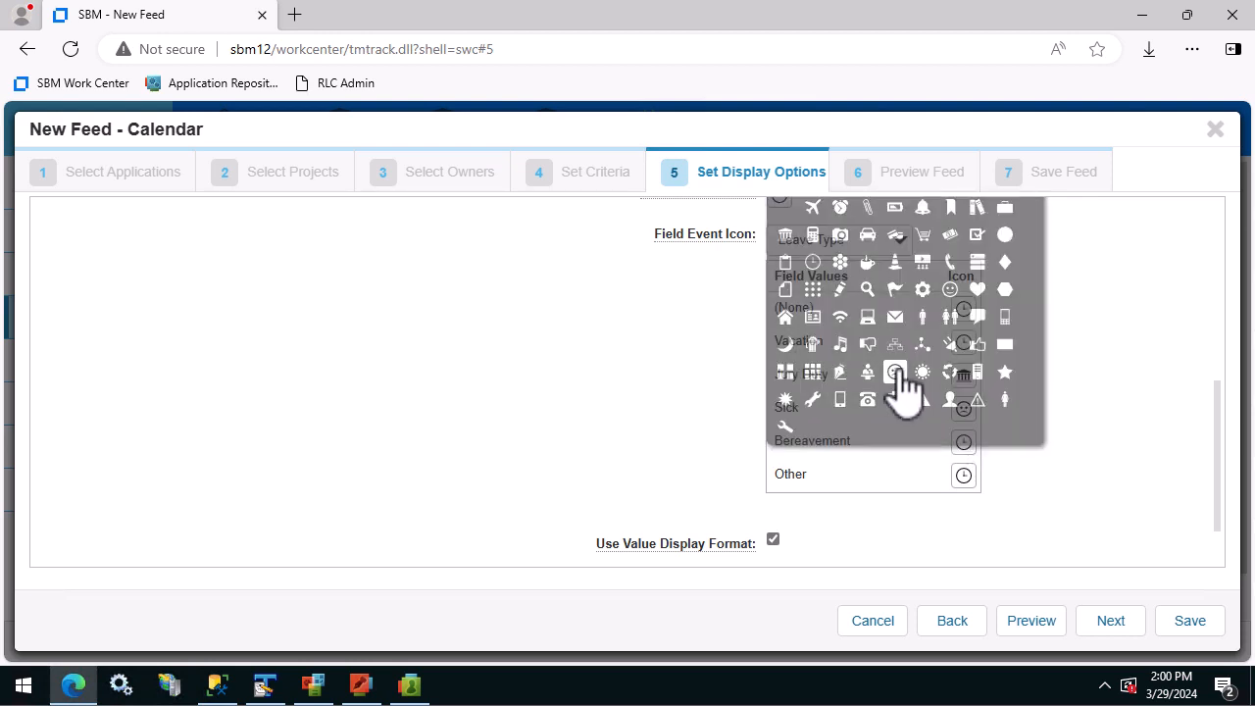
pyautogui.click(895, 372)
pyautogui.click(964, 443)
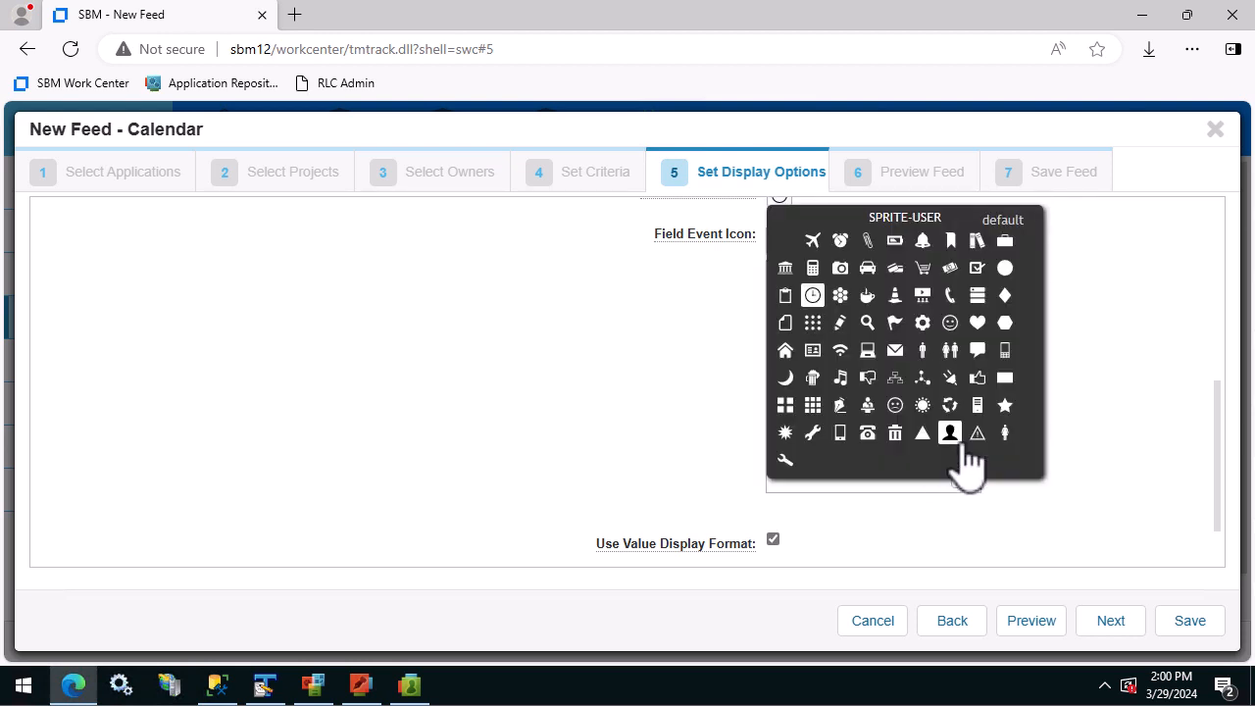
pyautogui.click(840, 296)
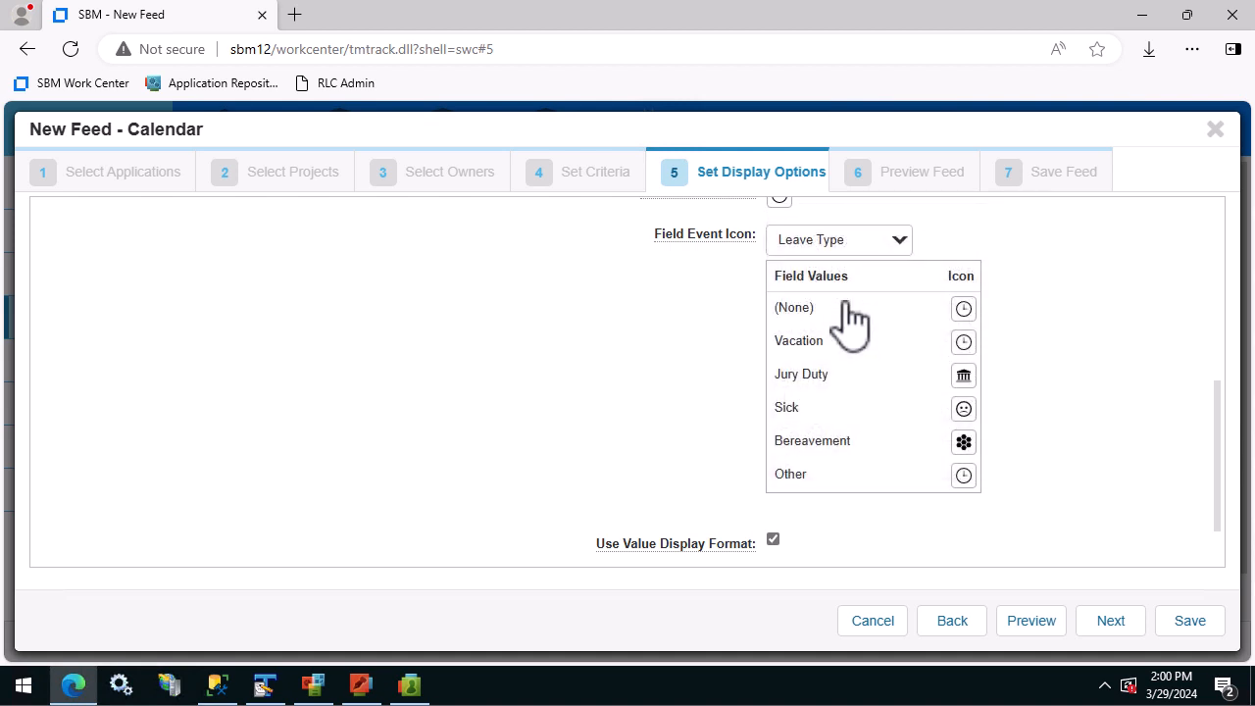
# Step: Name the feed as the second manager's Team Calendar, set its visibility to Public, and save the feed and the calendar view
pyautogui.click(1113, 621)
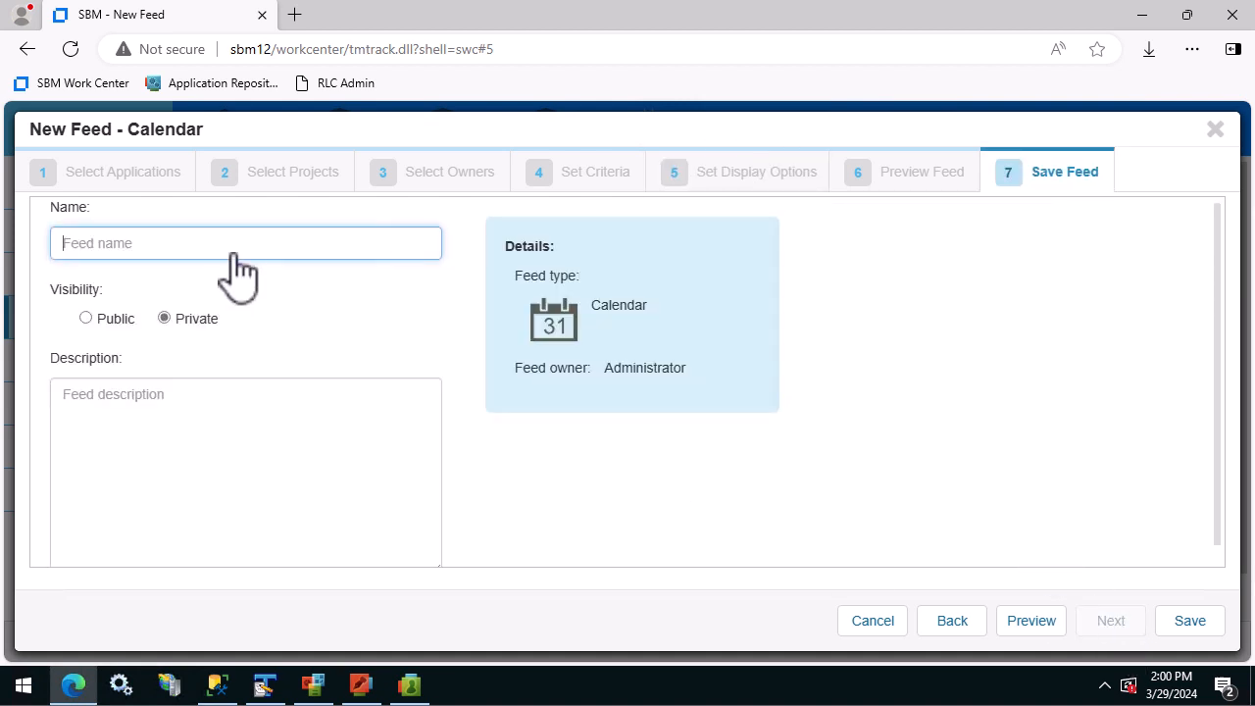
pyautogui.write('Z')
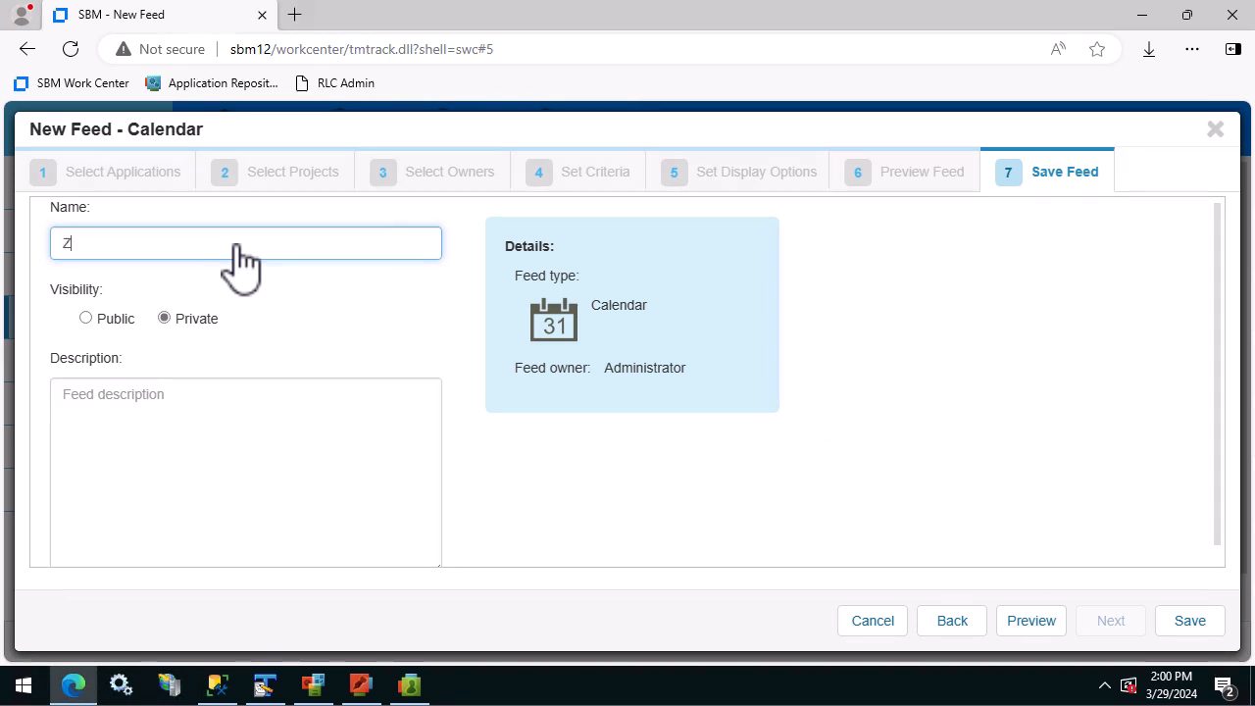
pyautogui.write("ack's T")
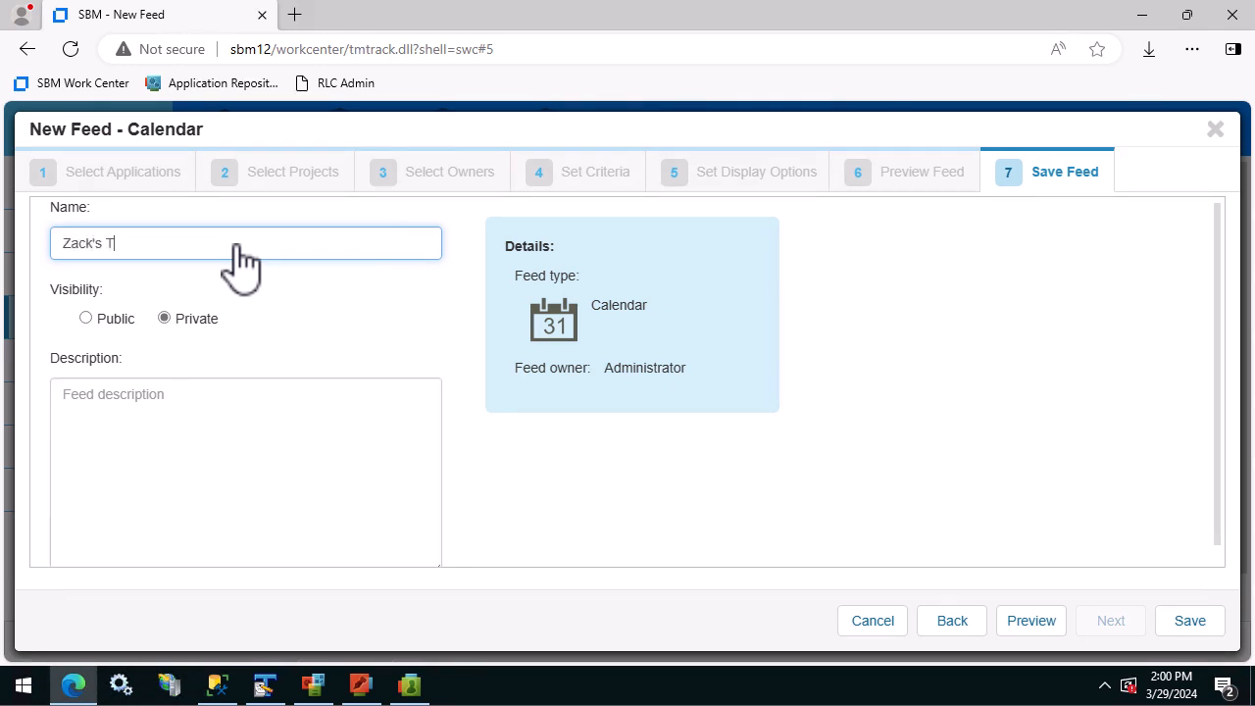
pyautogui.write('eam Calendar')
pyautogui.click(96, 321)
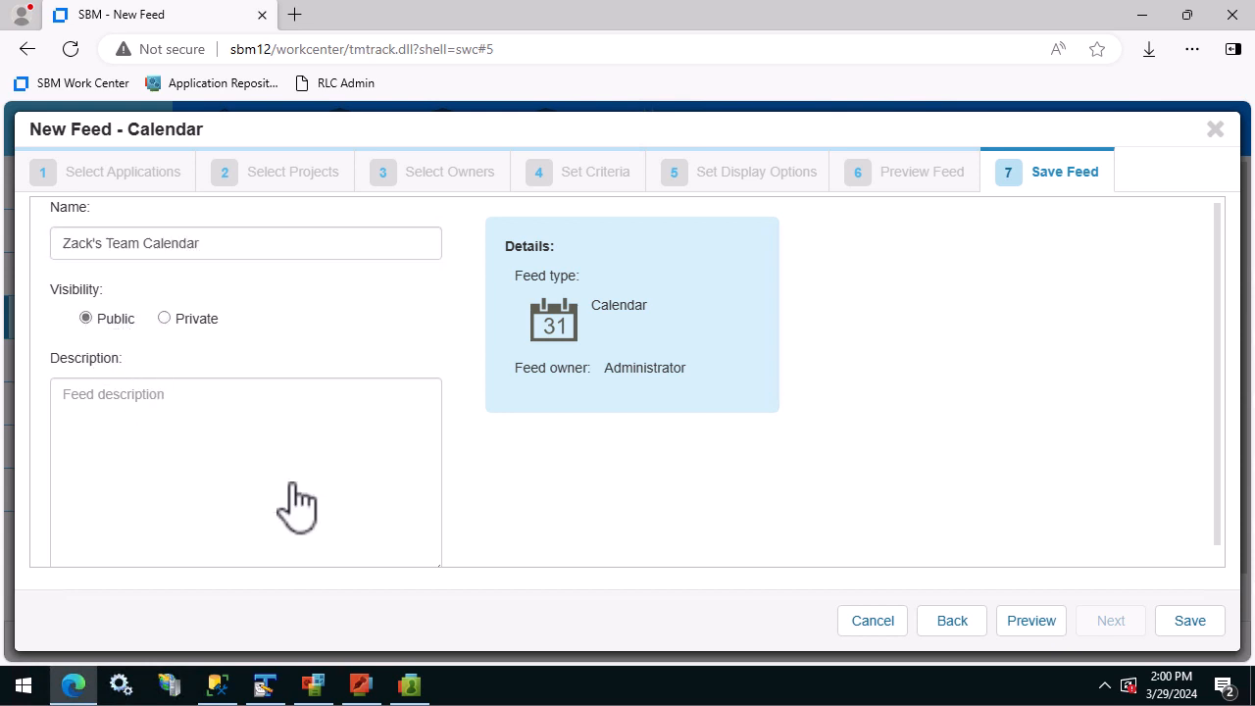
pyautogui.click(1189, 621)
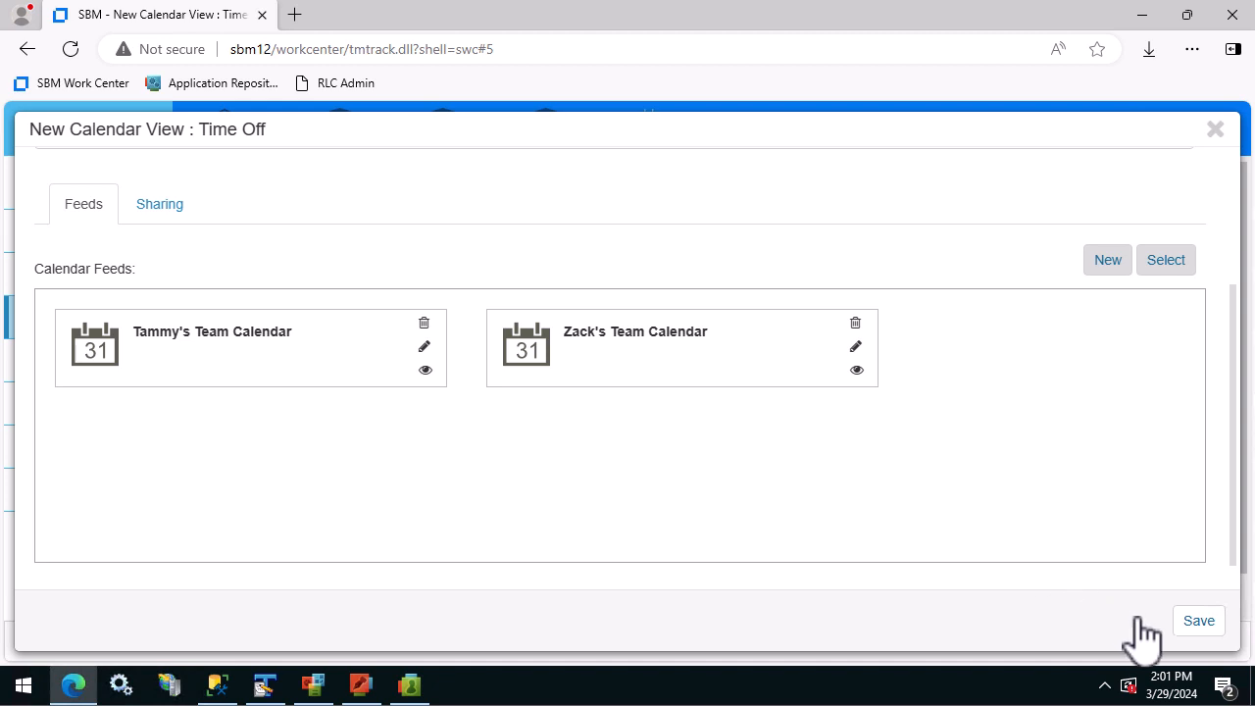
pyautogui.click(1198, 620)
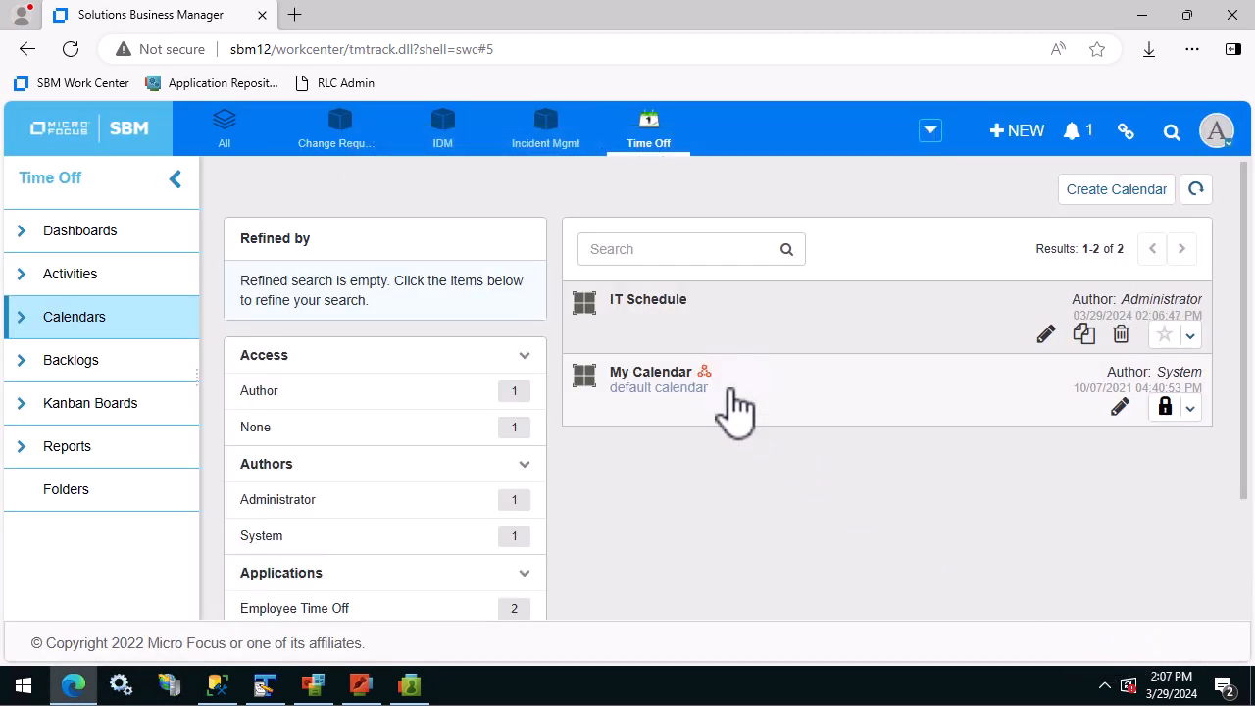
# Step: Open the IT Schedule calendar and show all of the events on April 26
pyautogui.click(618, 306)
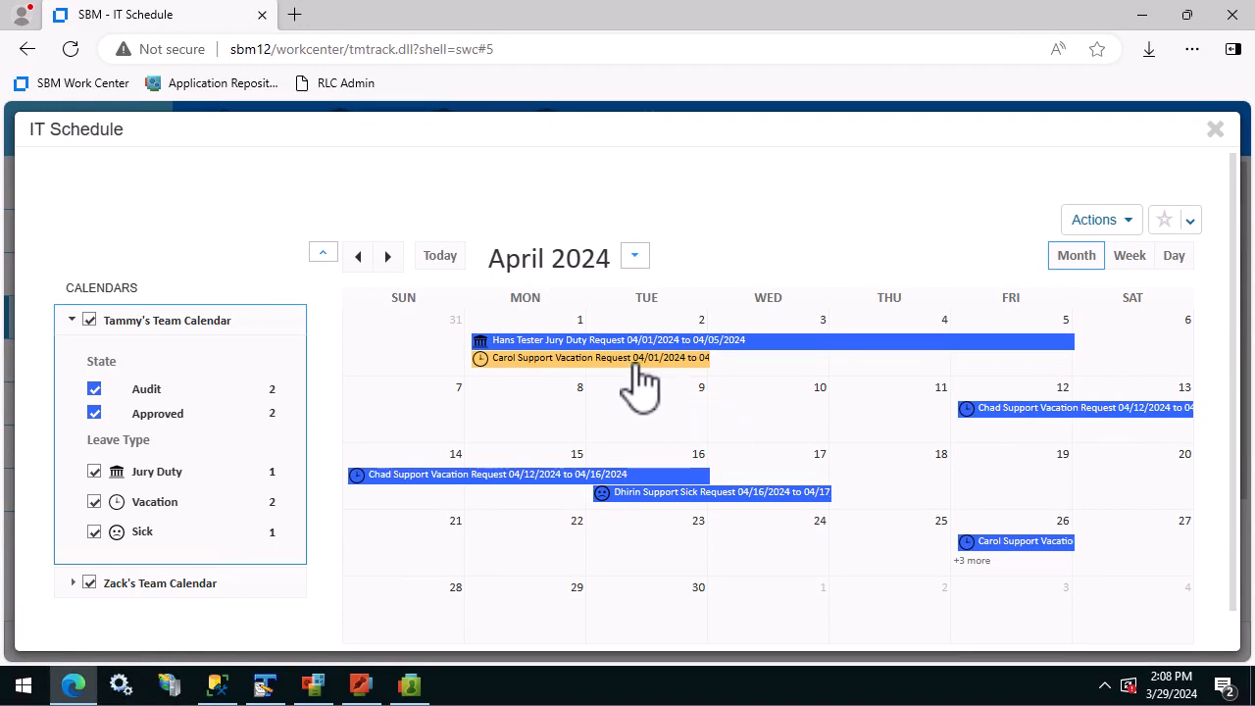
pyautogui.moveTo(638, 365)
pyautogui.click(980, 563)
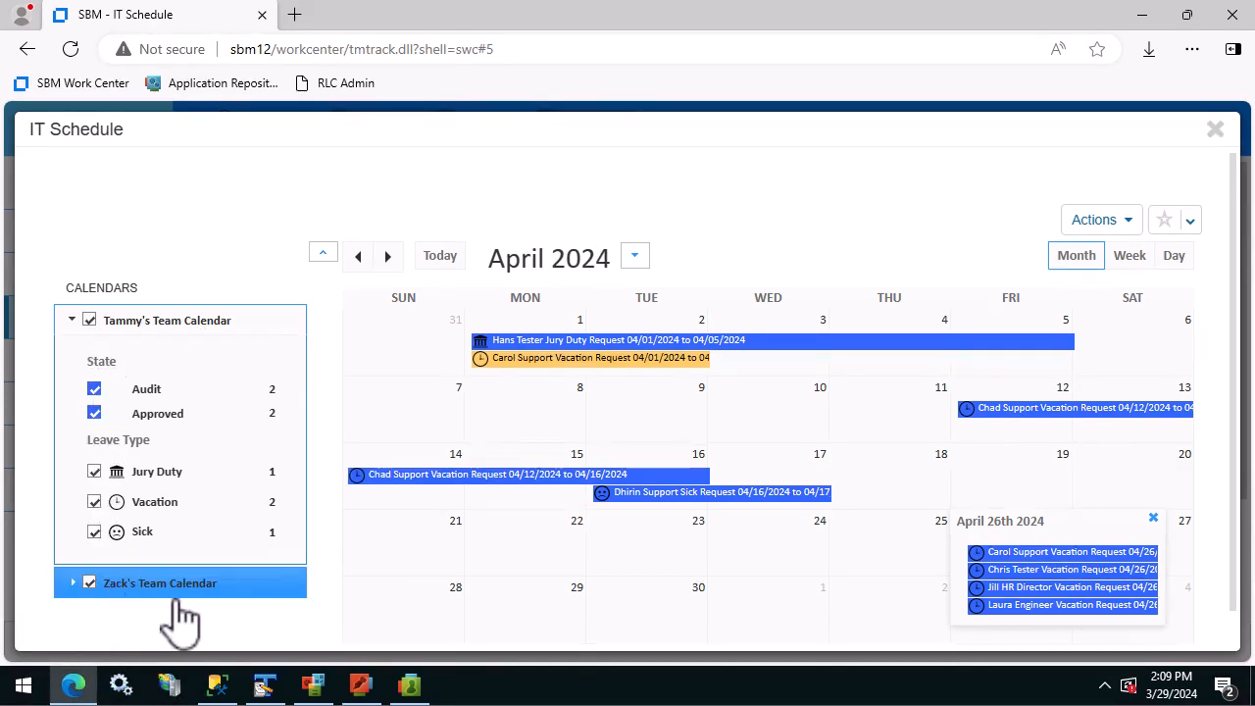
# Step: Hide the second team's feed in the IT Schedule calendar
pyautogui.click(102, 598)
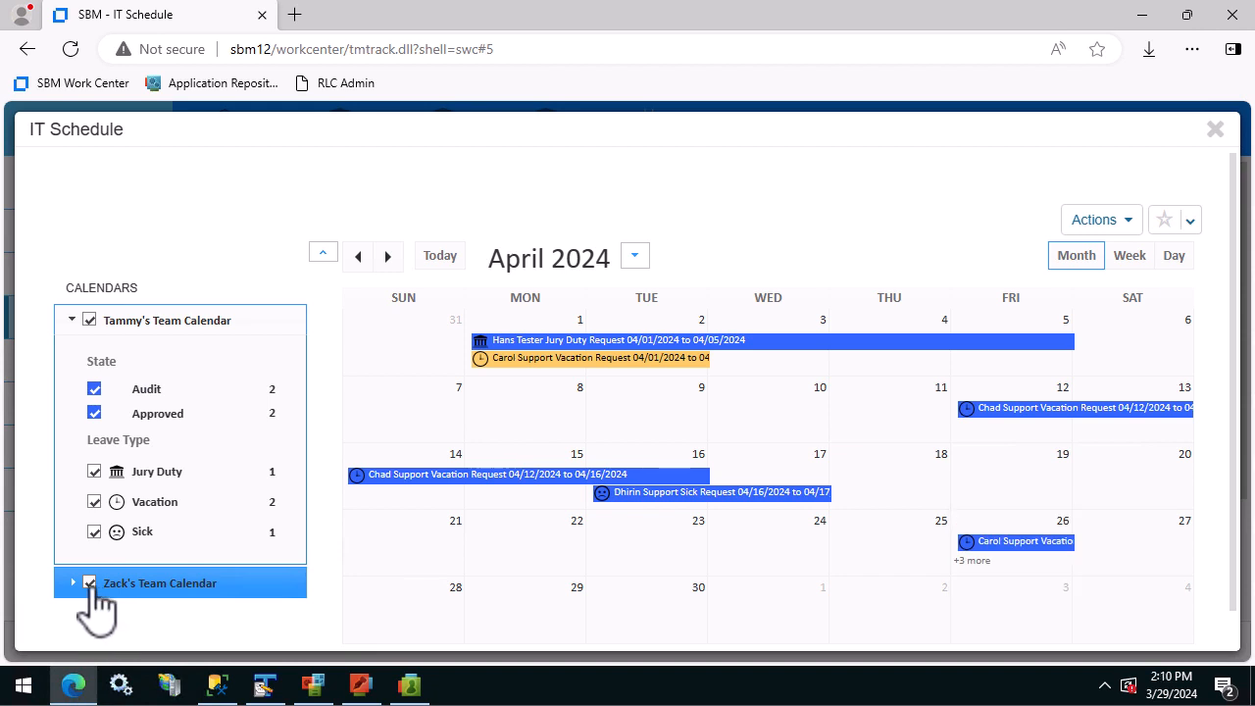
pyautogui.click(89, 584)
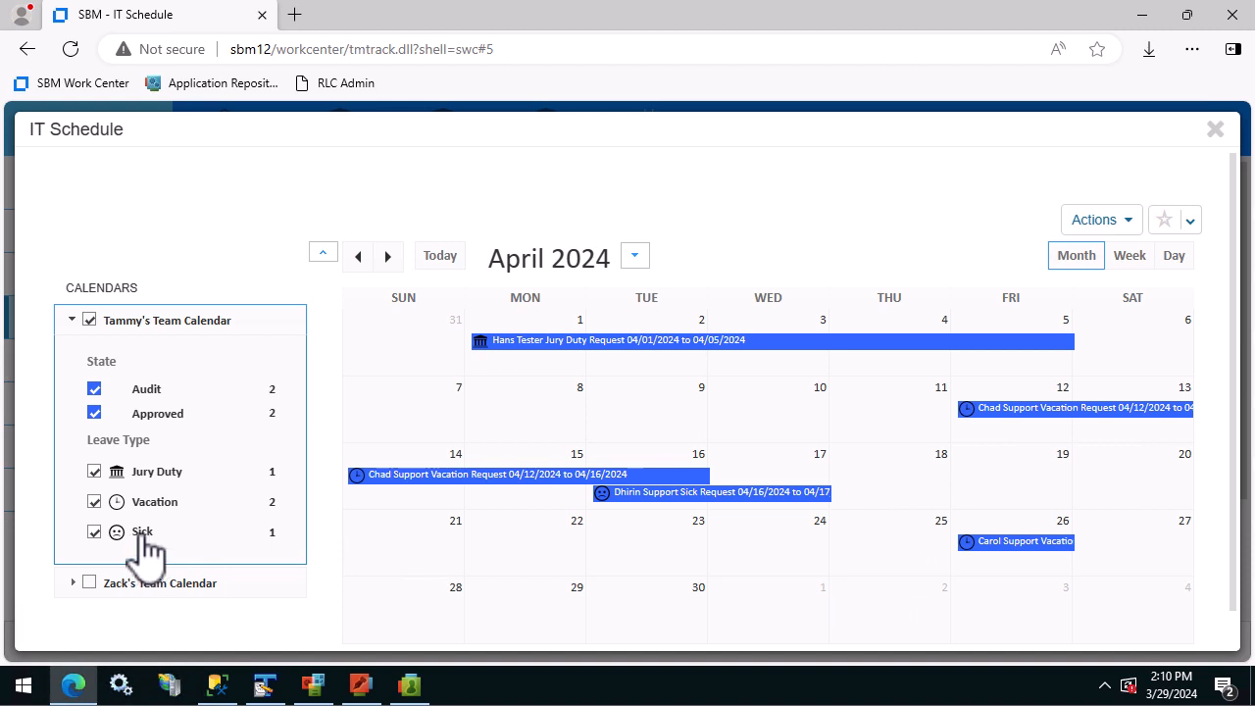
# Step: Hide the Vacation and Jury Duty events in the first team's feed and expand the second team's feed filters
pyautogui.click(95, 502)
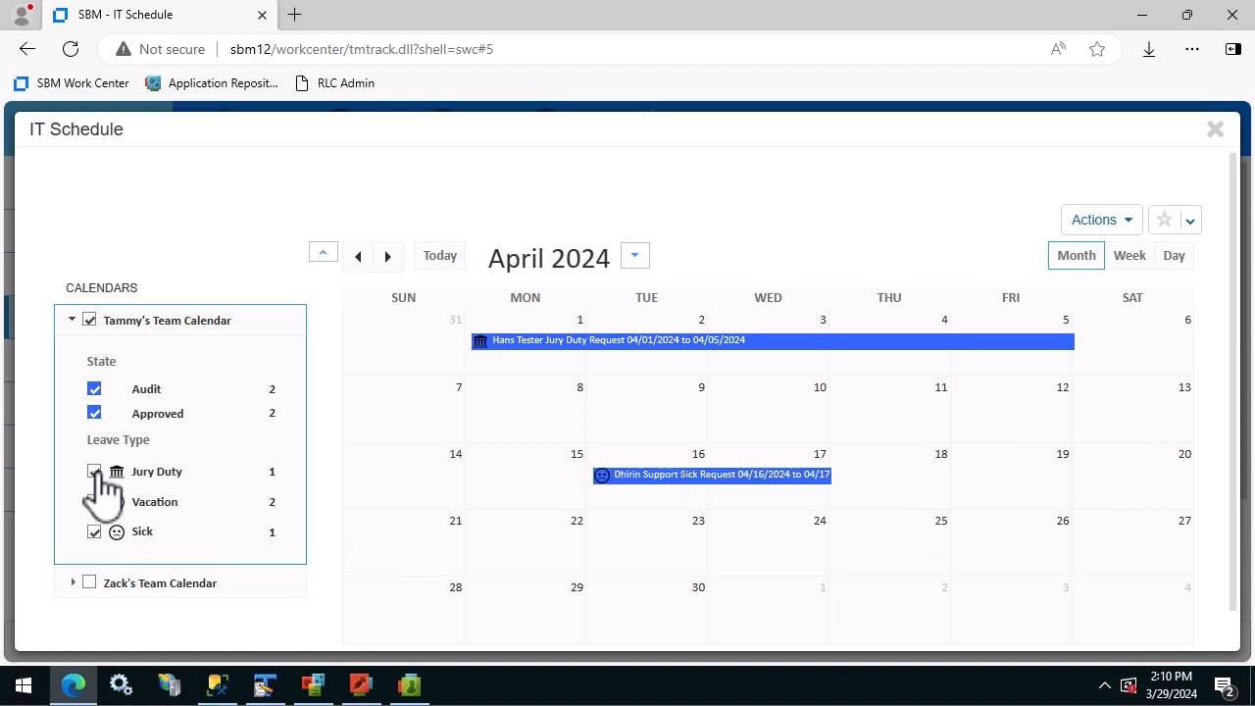
pyautogui.click(94, 471)
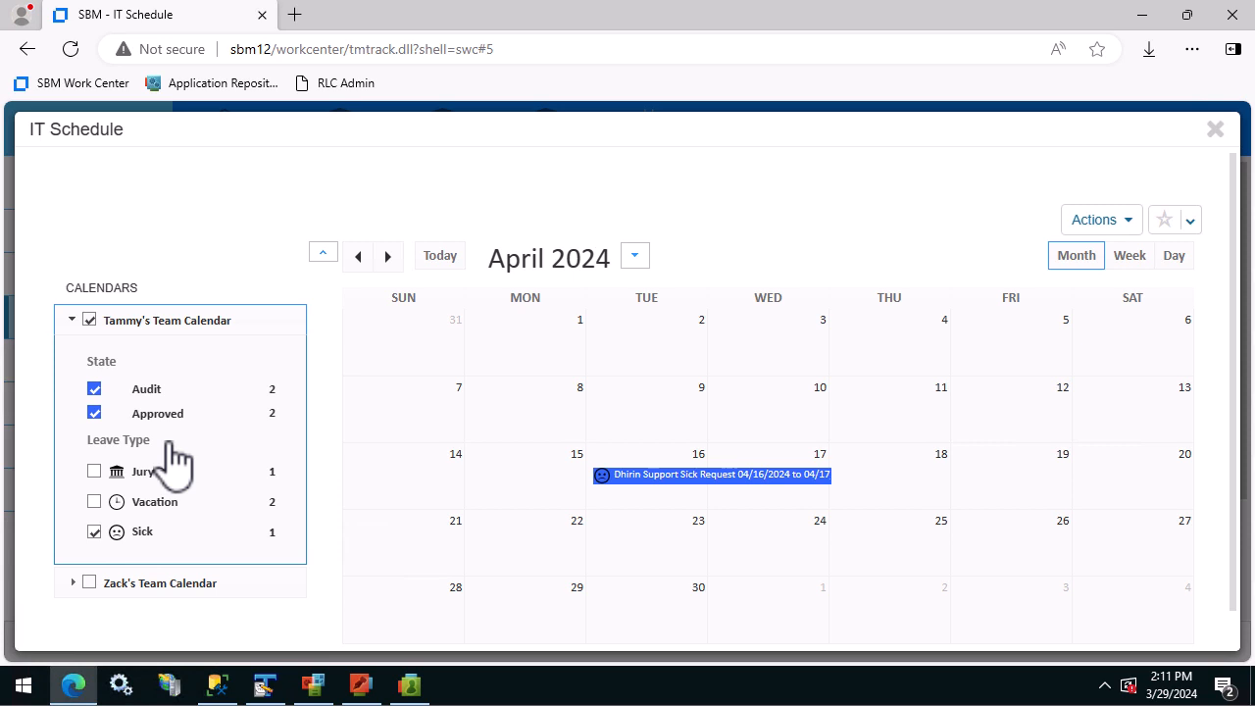
pyautogui.click(74, 584)
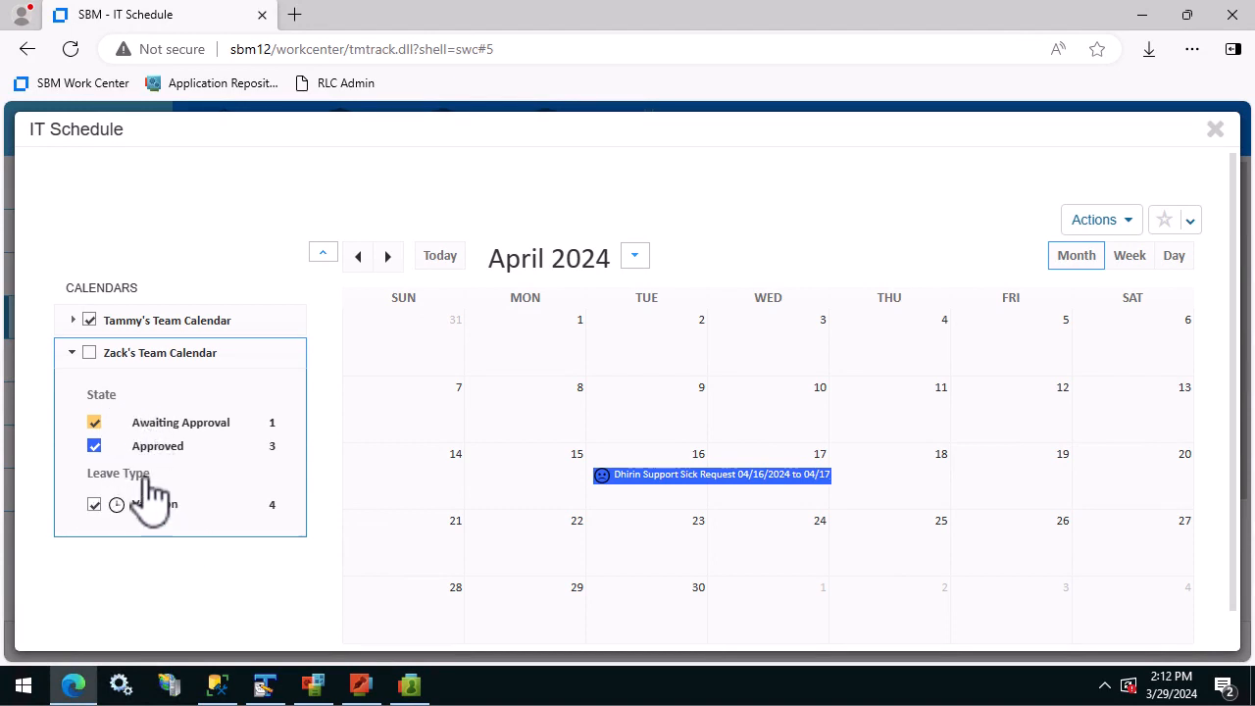
# Step: Show the second team's feed and the first team's Jury Duty and Vacation events again, and close the IT Schedule calendar
pyautogui.click(90, 353)
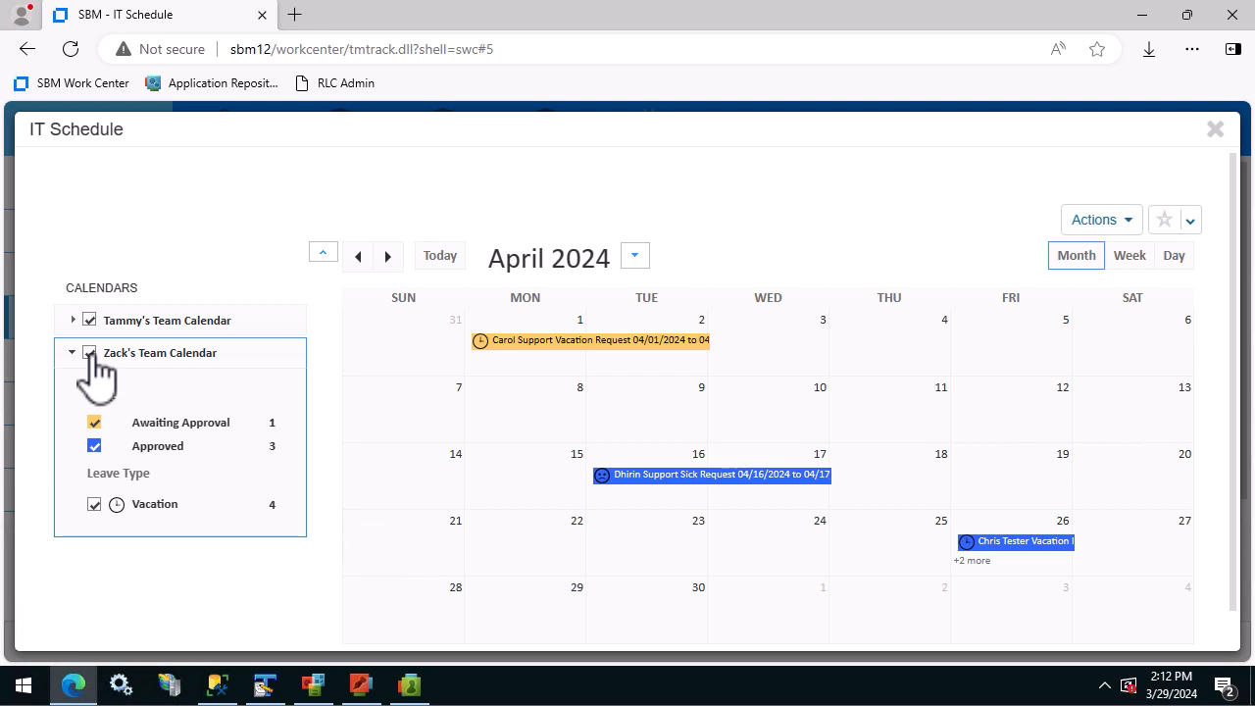
pyautogui.click(77, 324)
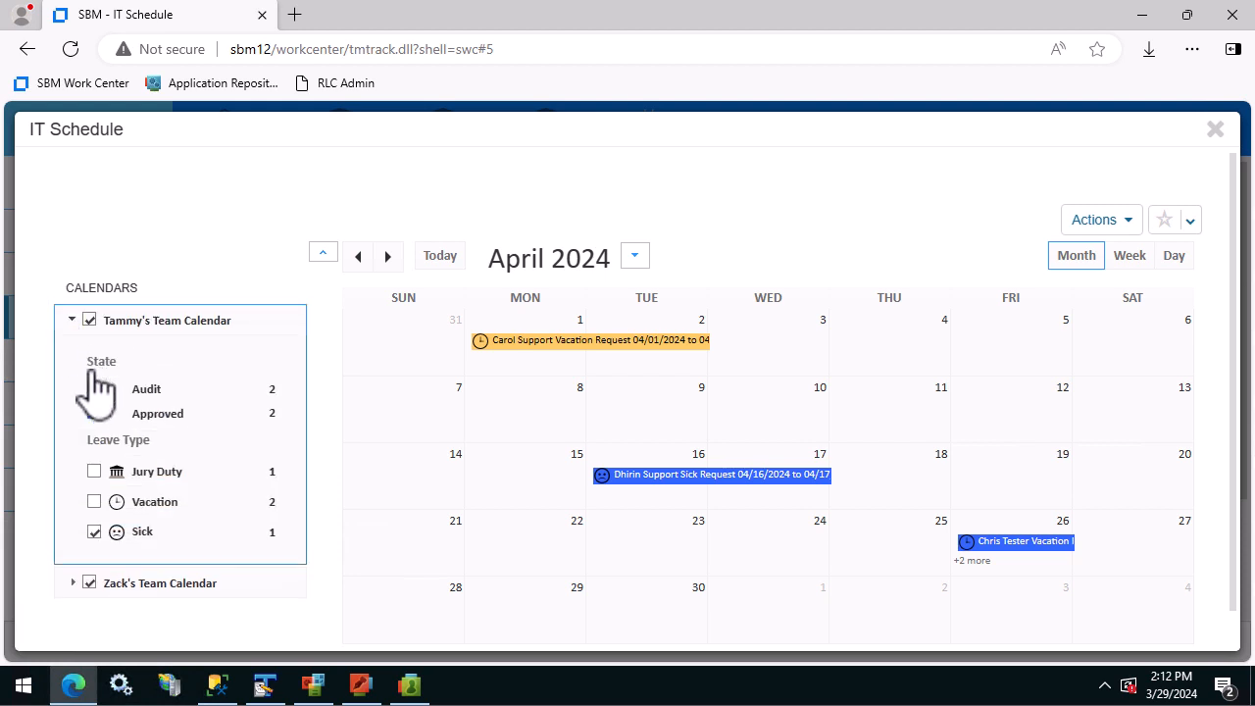
pyautogui.click(94, 471)
pyautogui.click(94, 502)
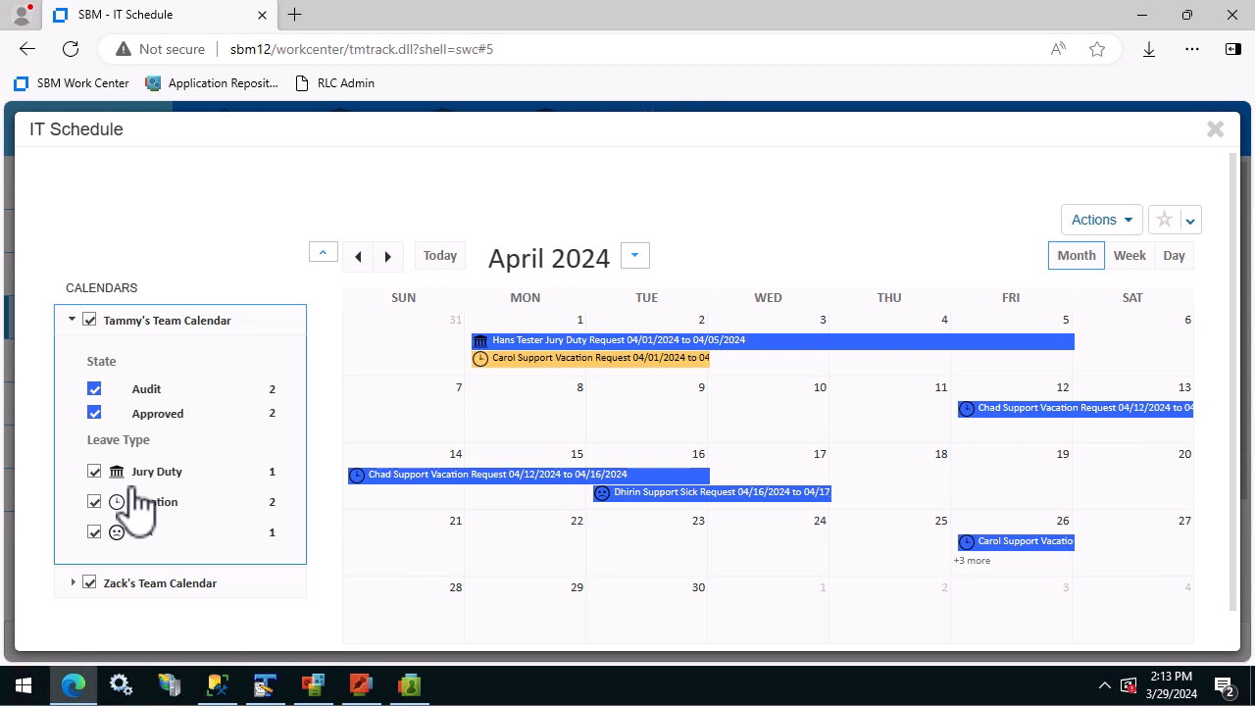
pyautogui.click(1214, 130)
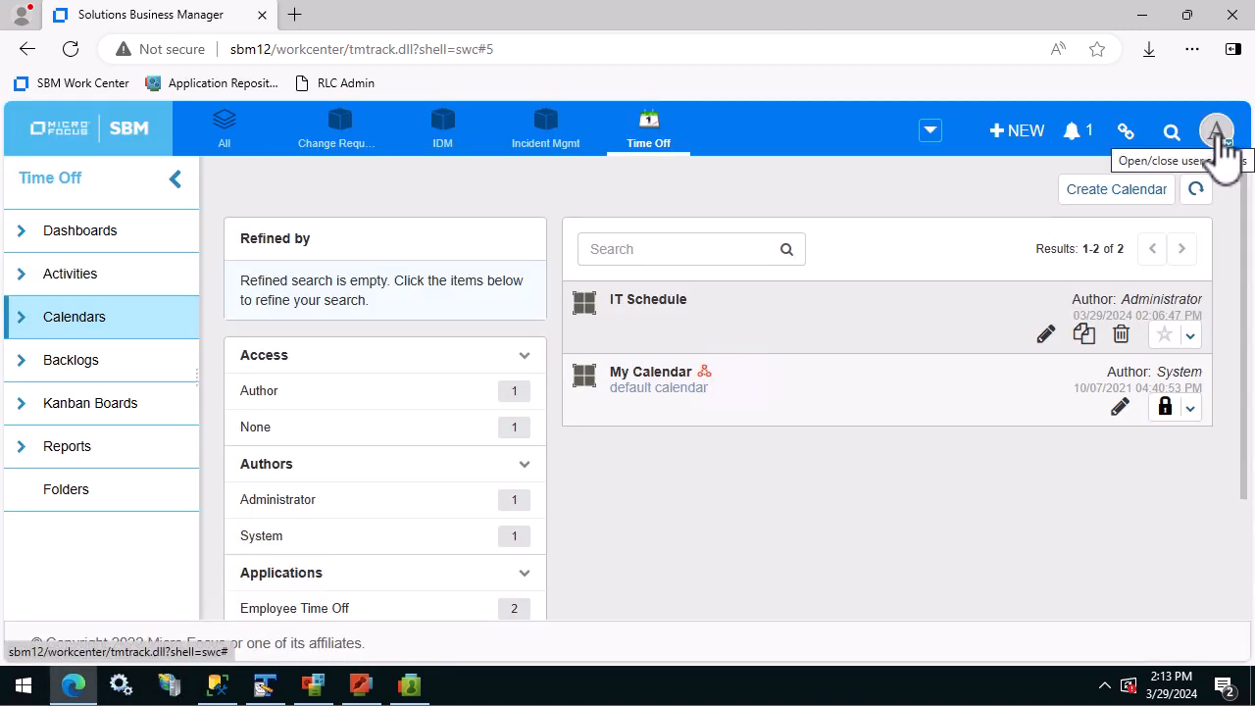
# Step: Edit the IT Schedule calendar view and share it with the IDM Manager and IDM Team groups
pyautogui.click(1046, 337)
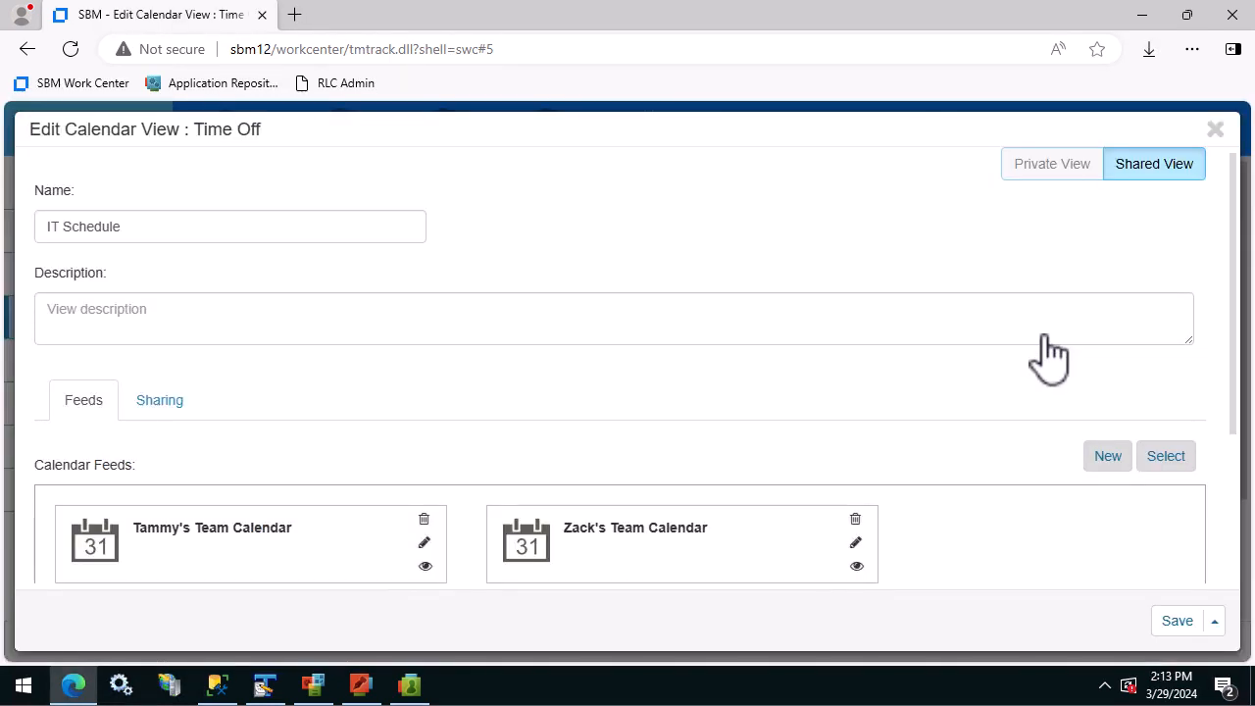
pyautogui.click(157, 412)
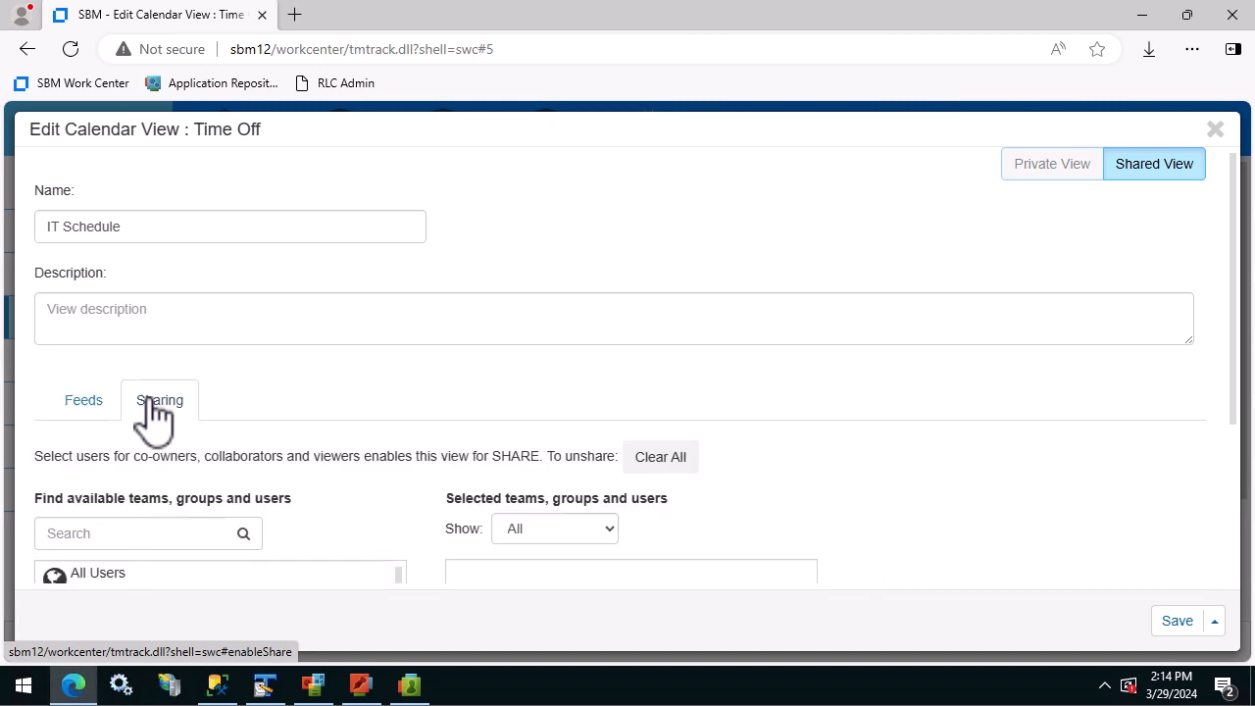
pyautogui.scroll(-3, 157, 411)
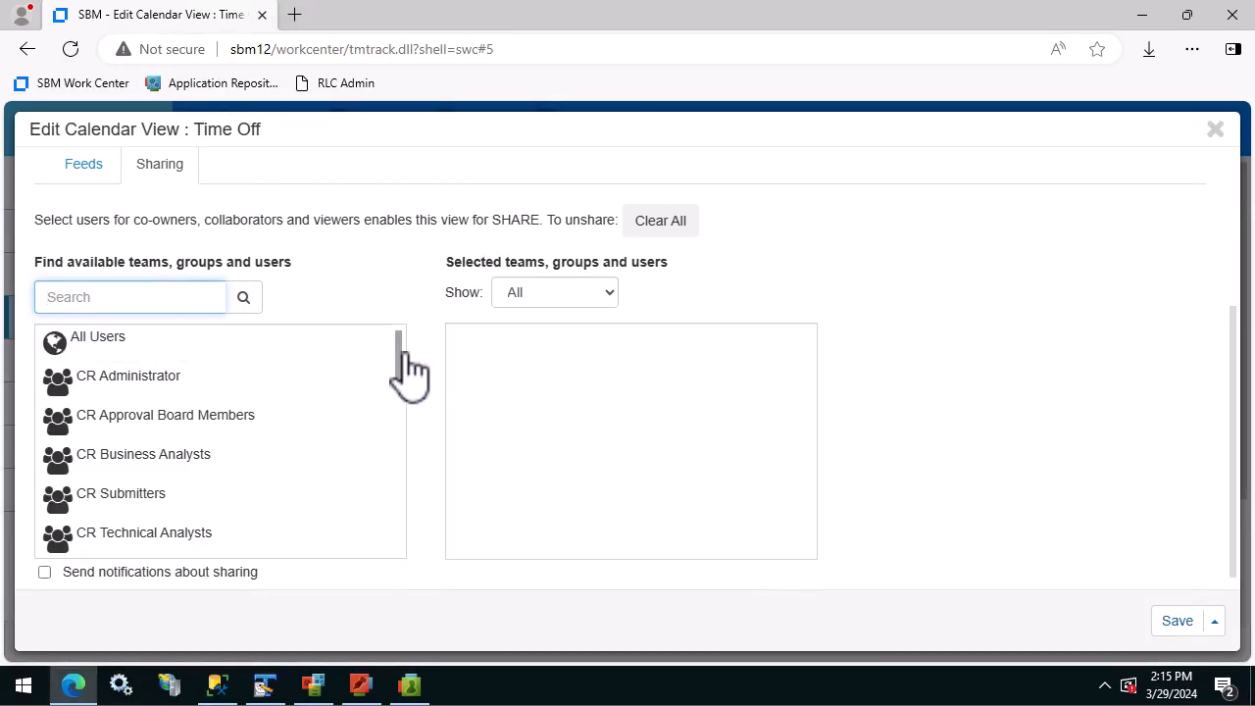
pyautogui.moveTo(400, 363); pyautogui.dragTo(397, 419)
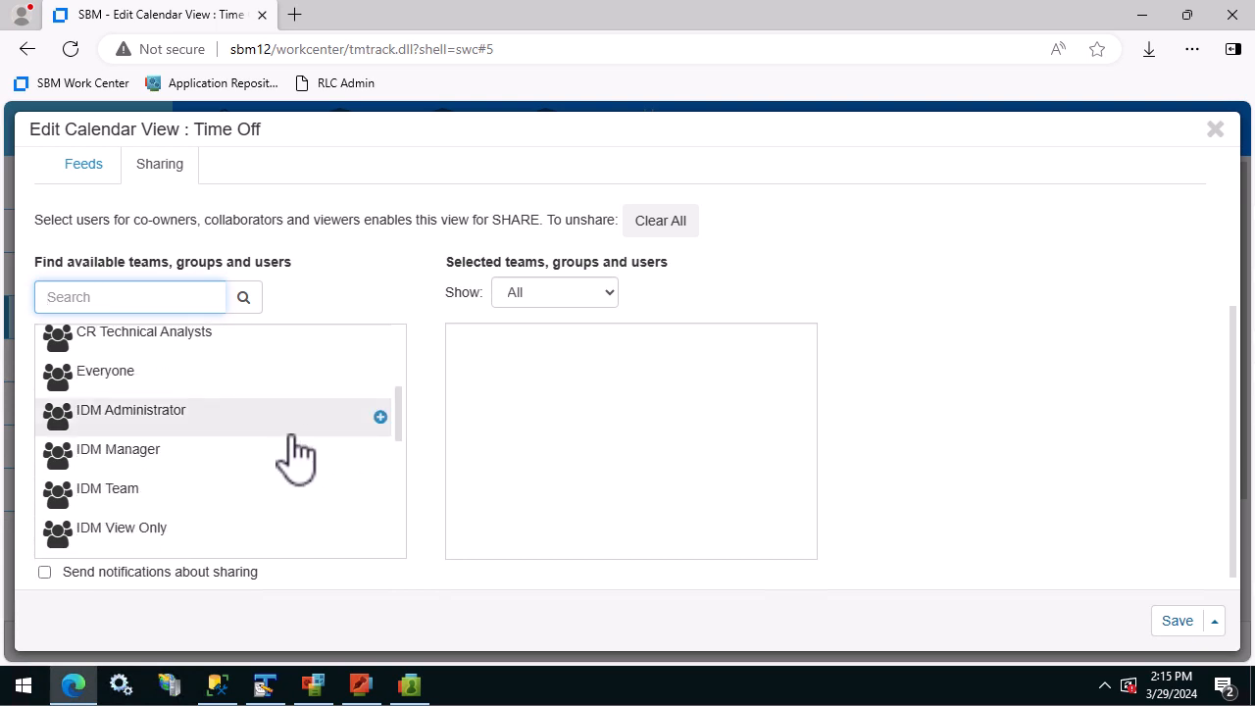
pyautogui.moveTo(297, 451)
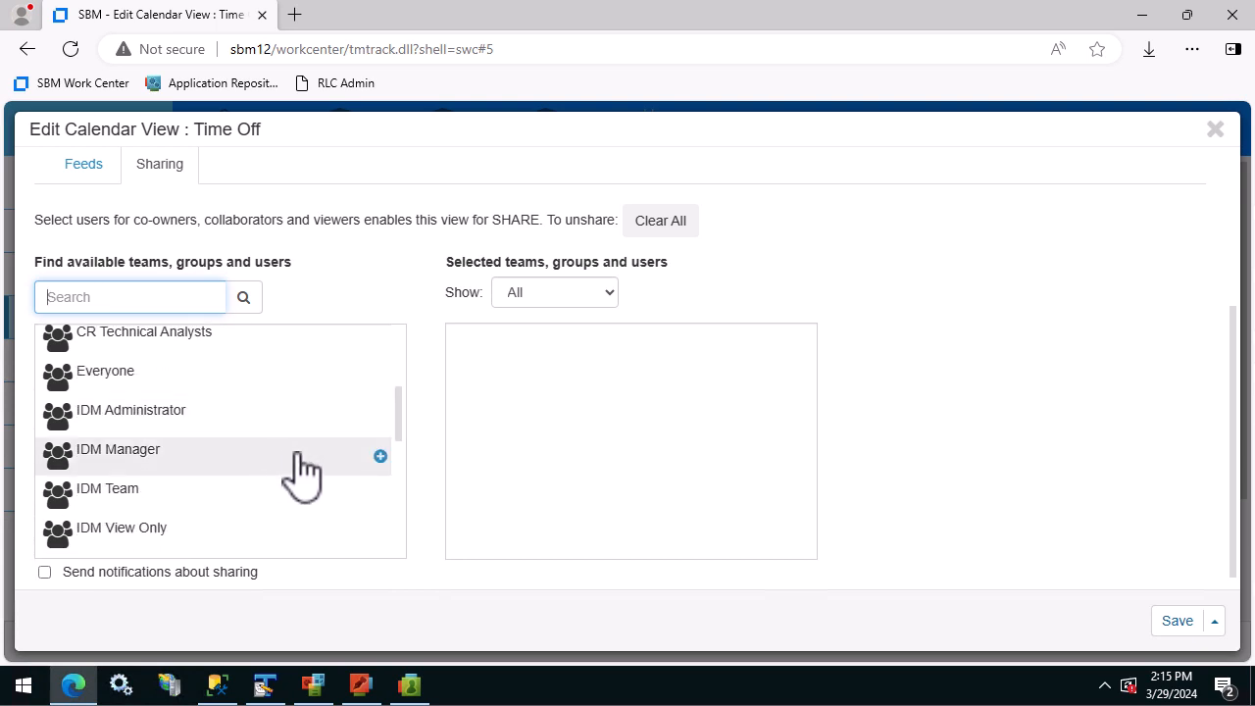
pyautogui.click(380, 457)
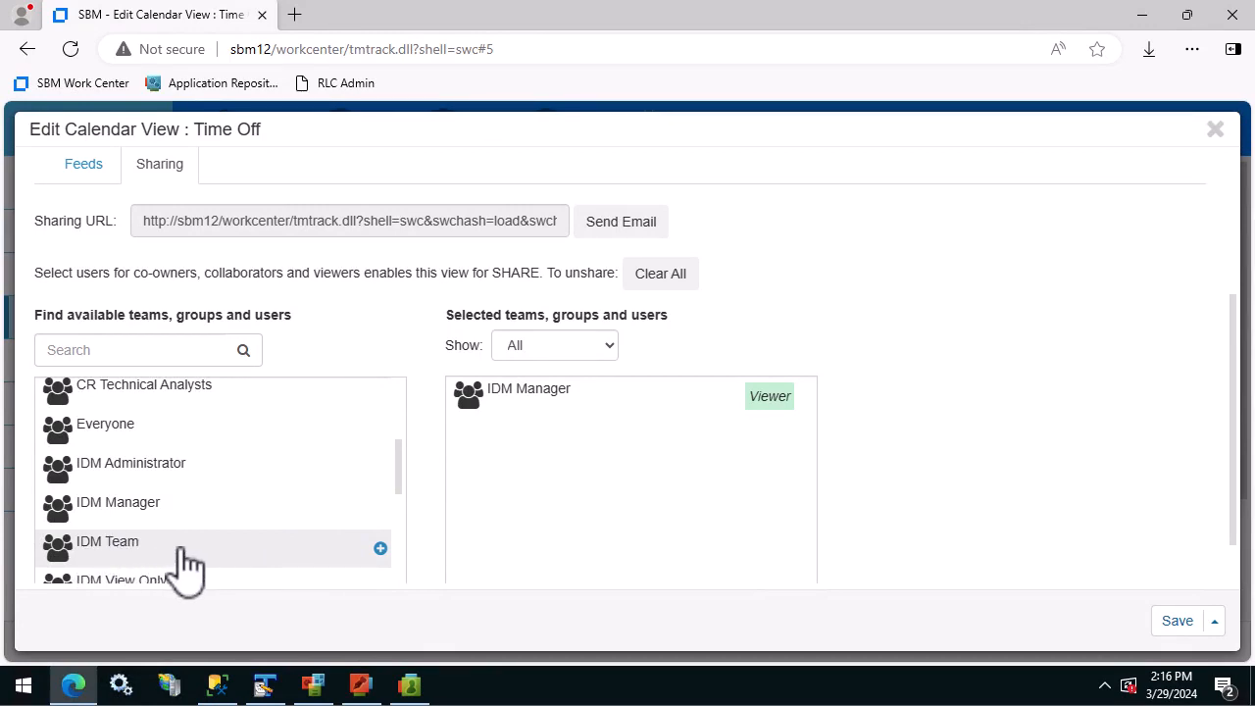
pyautogui.click(381, 549)
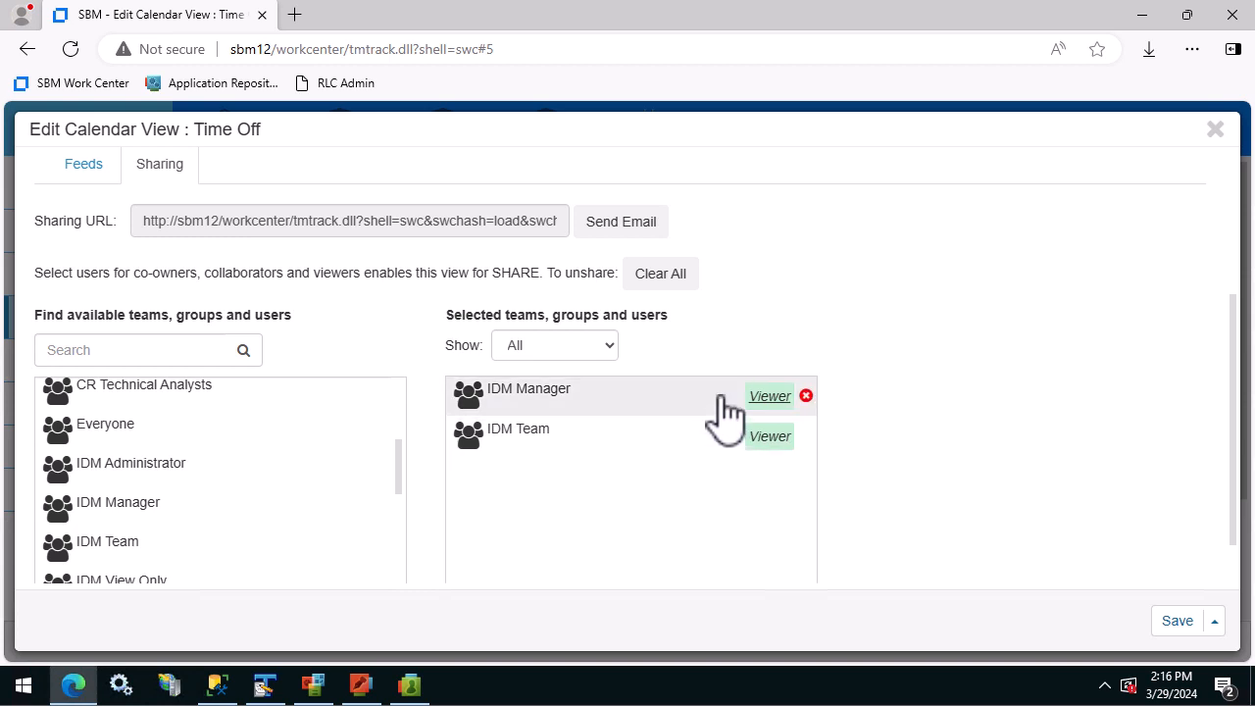
# Step: Set the IDM Manager group's sharing role to Collaborator and save the calendar view
pyautogui.click(772, 402)
pyautogui.click(776, 407)
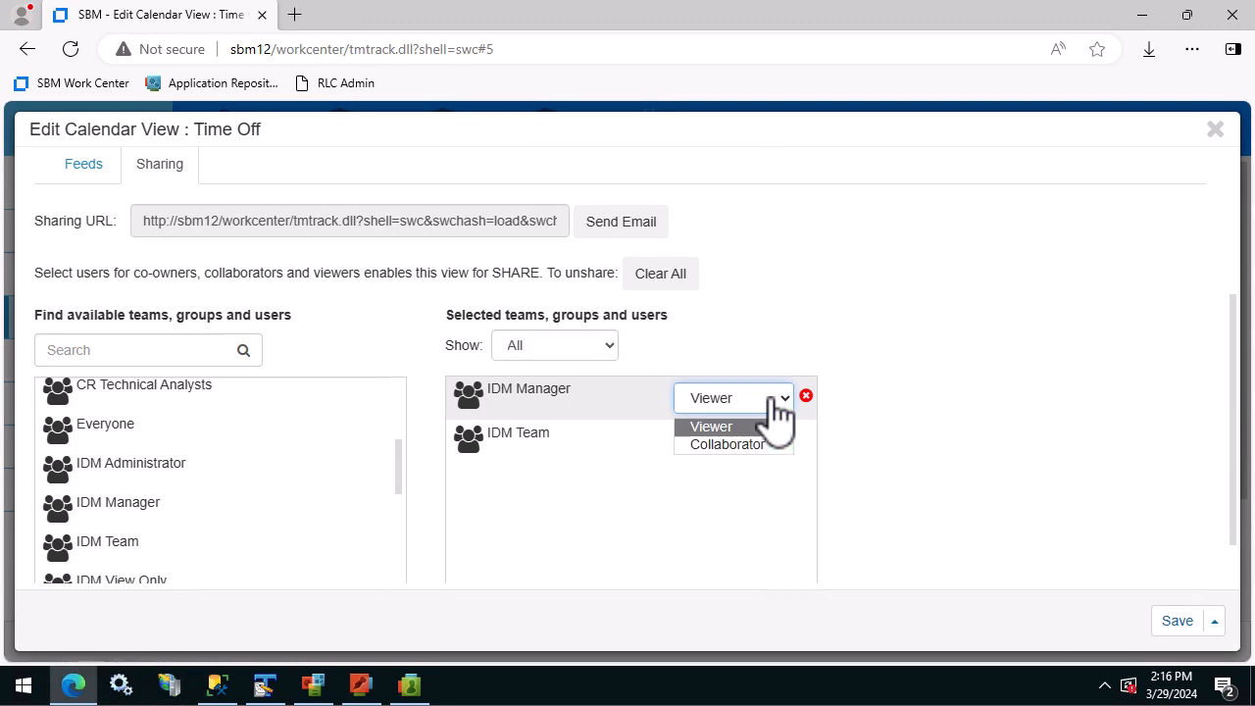
pyautogui.click(725, 445)
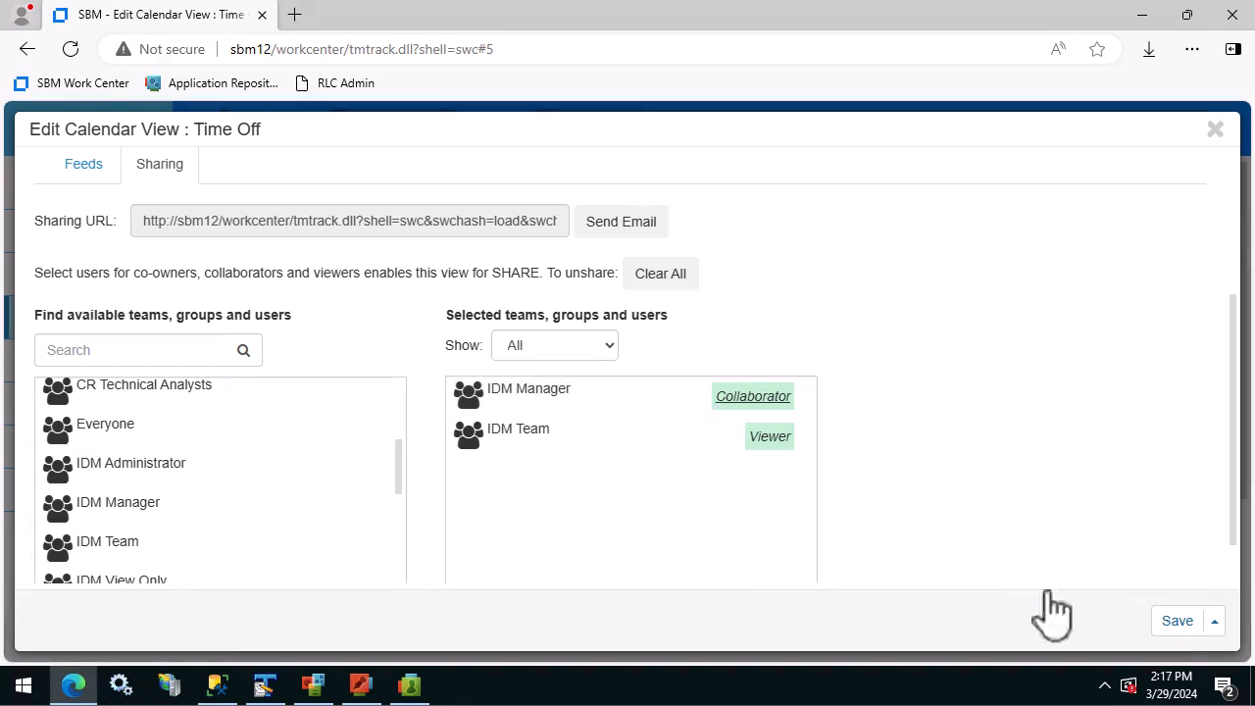
pyautogui.click(1172, 623)
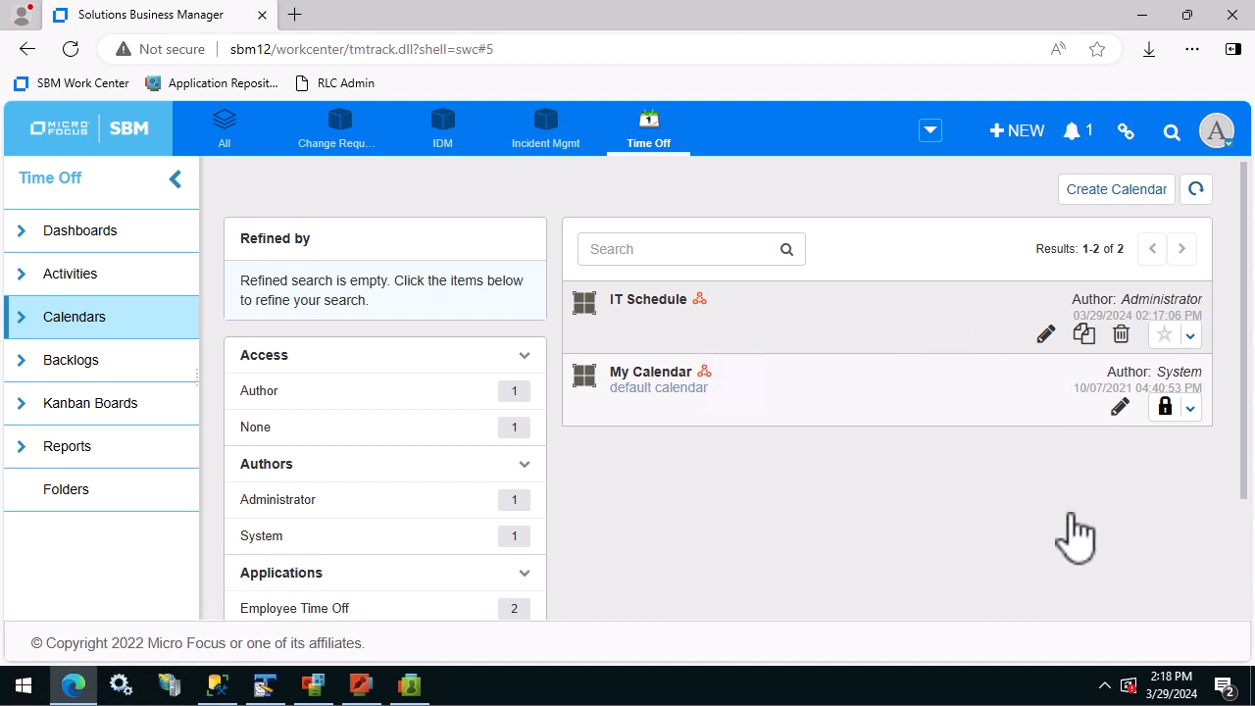
# Step: Mark the IT Schedule calendar view as a favorite
pyautogui.click(1166, 337)
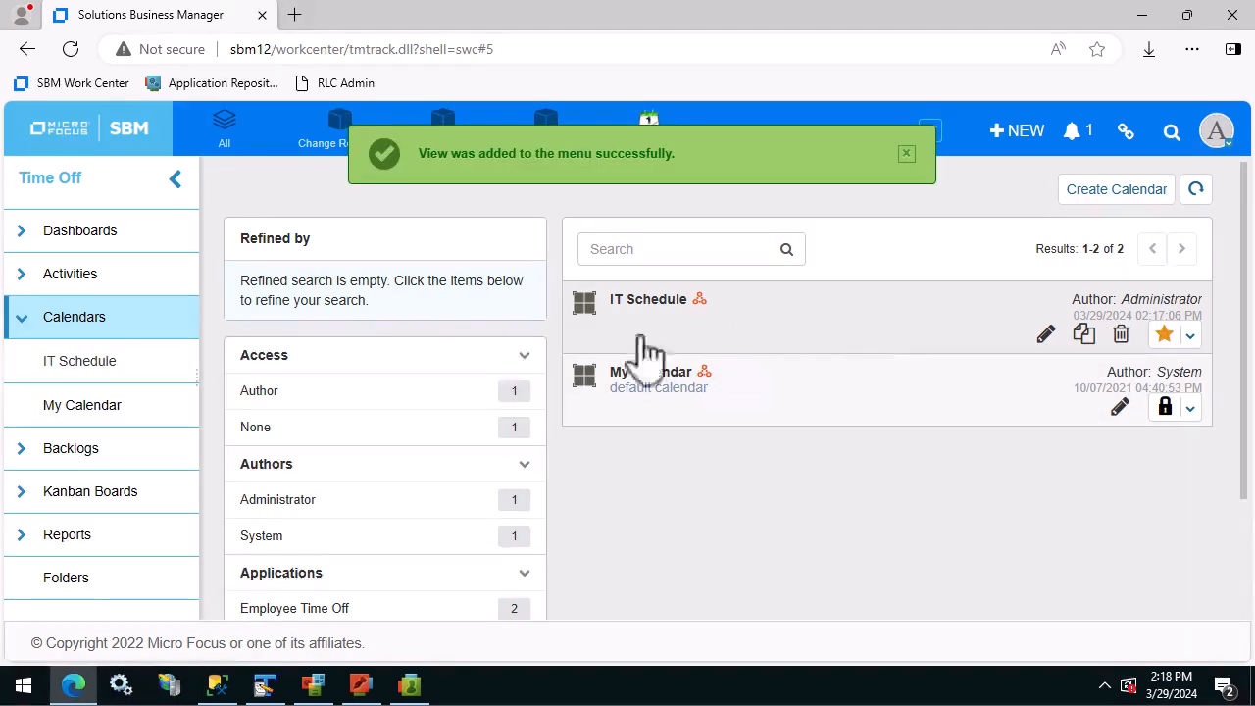